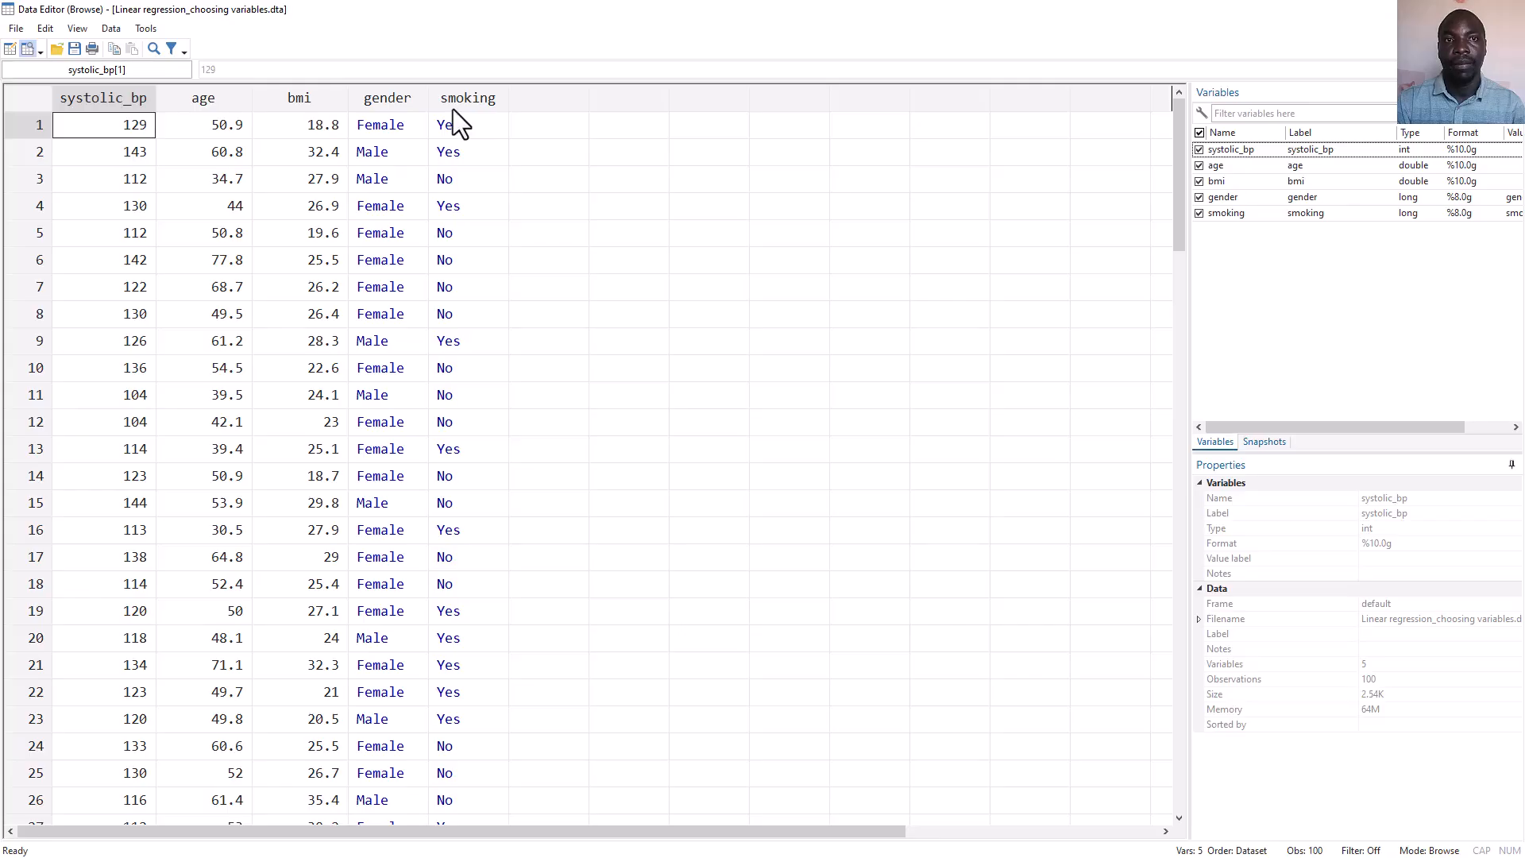
# Open the new-variable dialog and name the new variable agebmi.
pyautogui.click(475, 32)
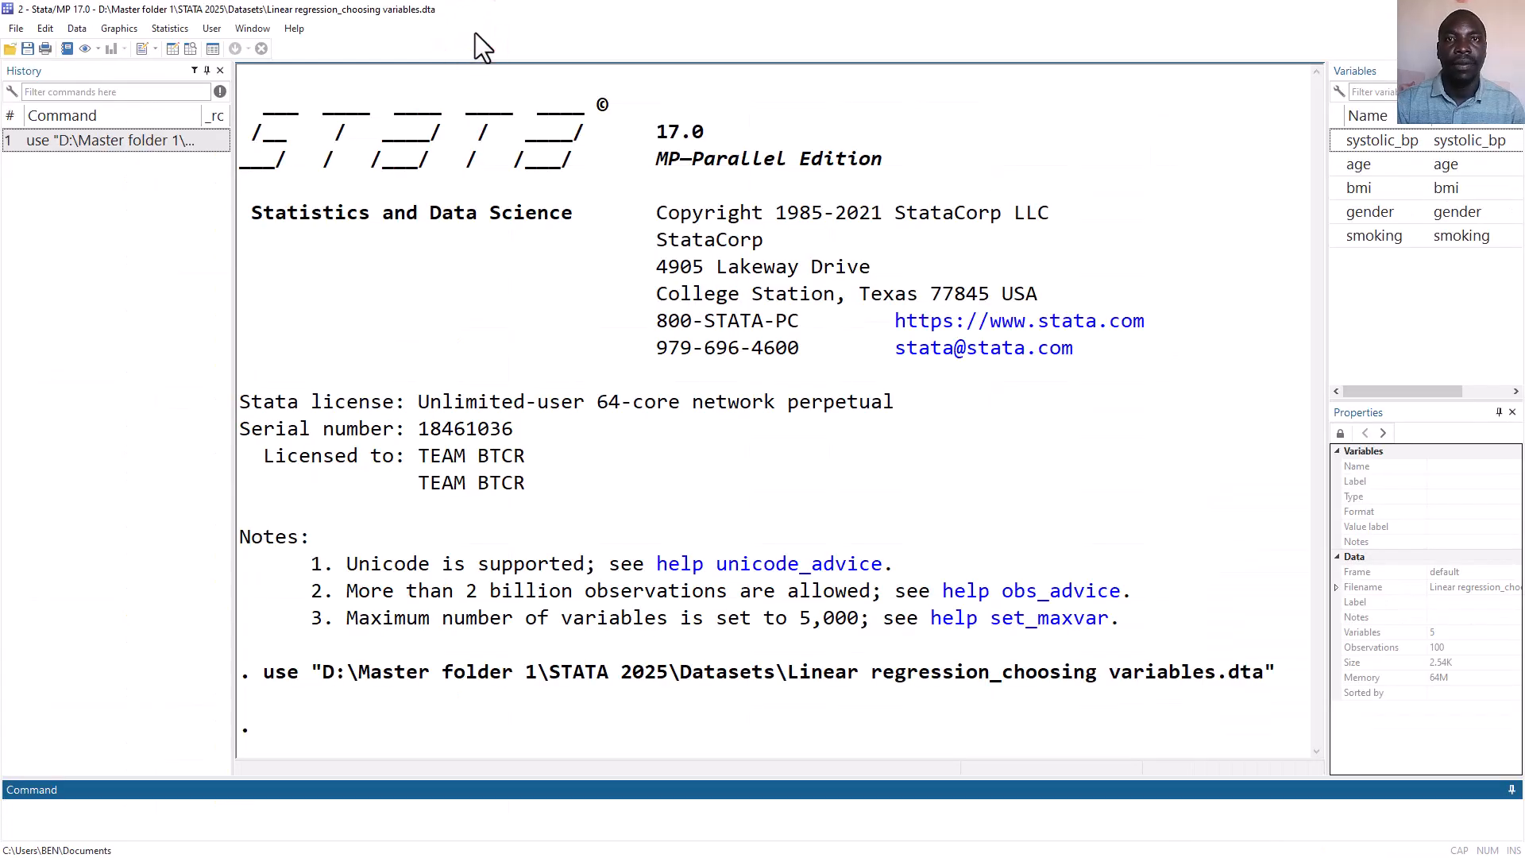
pyautogui.click(76, 28)
pyautogui.moveTo(92, 80)
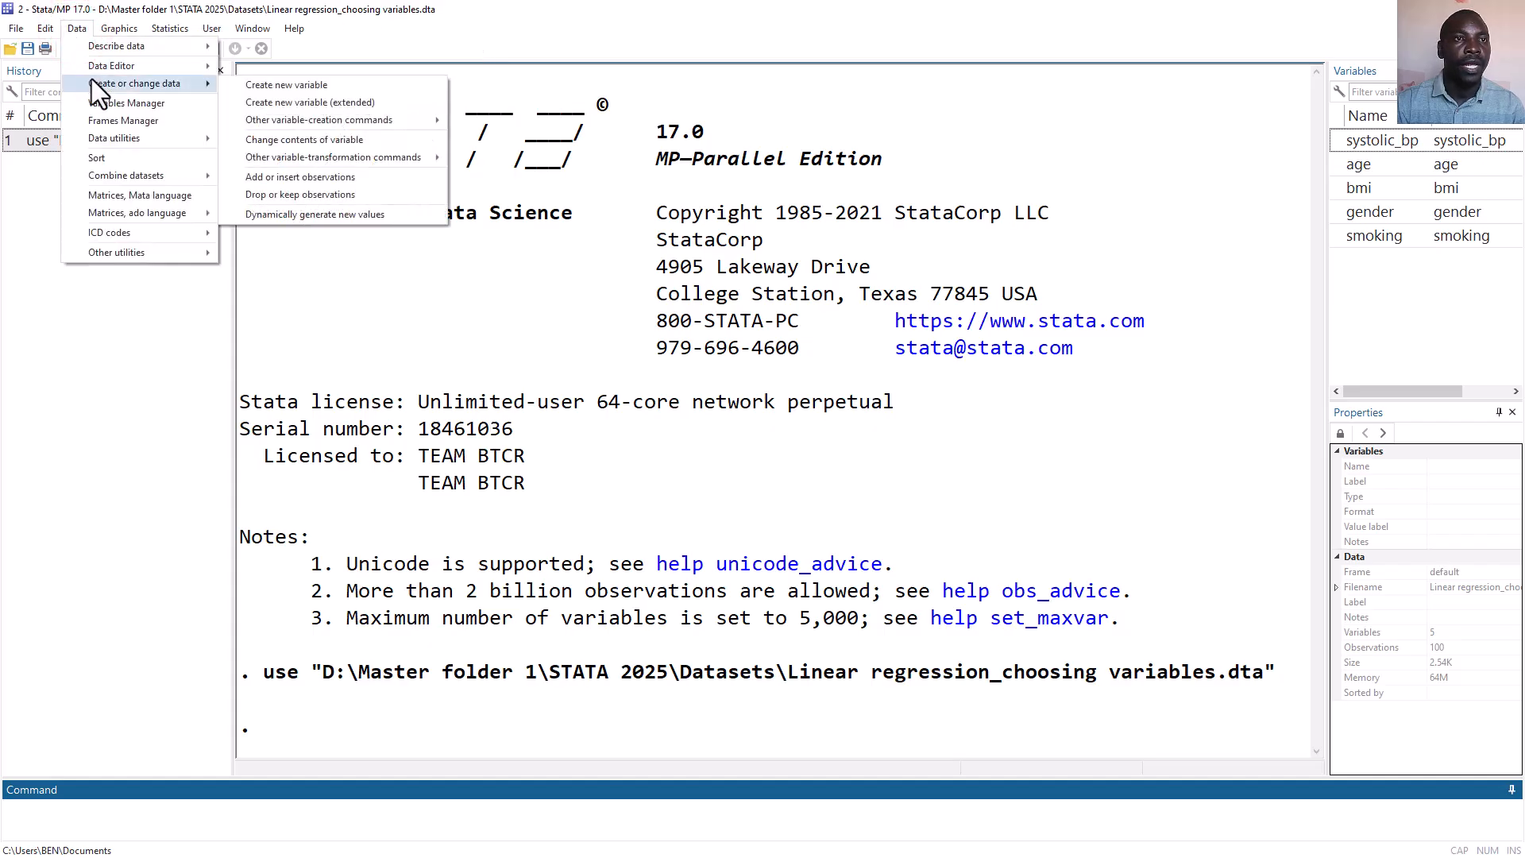
pyautogui.click(245, 84)
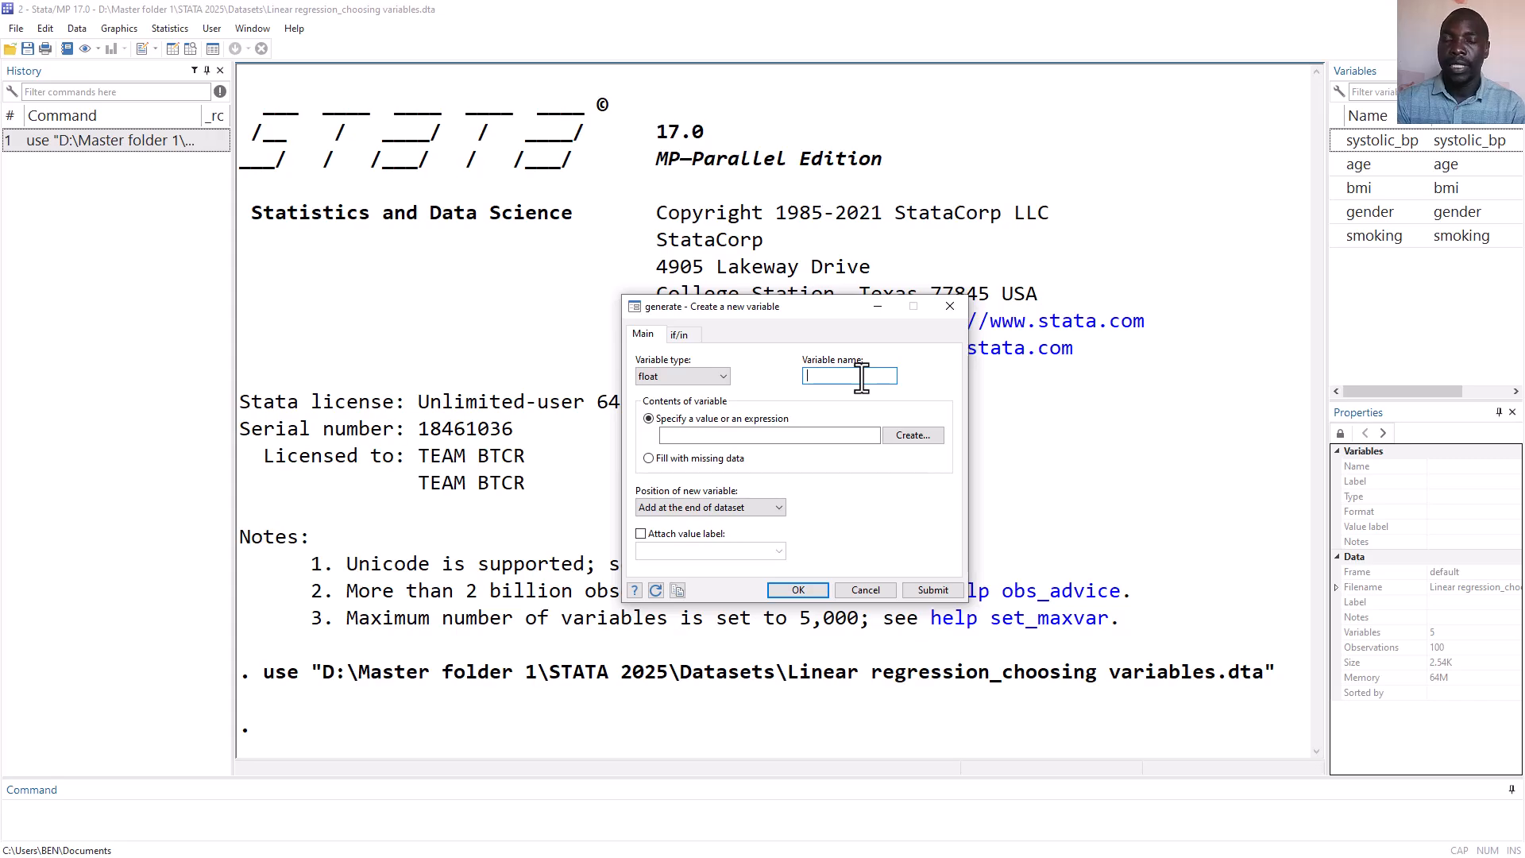
pyautogui.write('ageb')
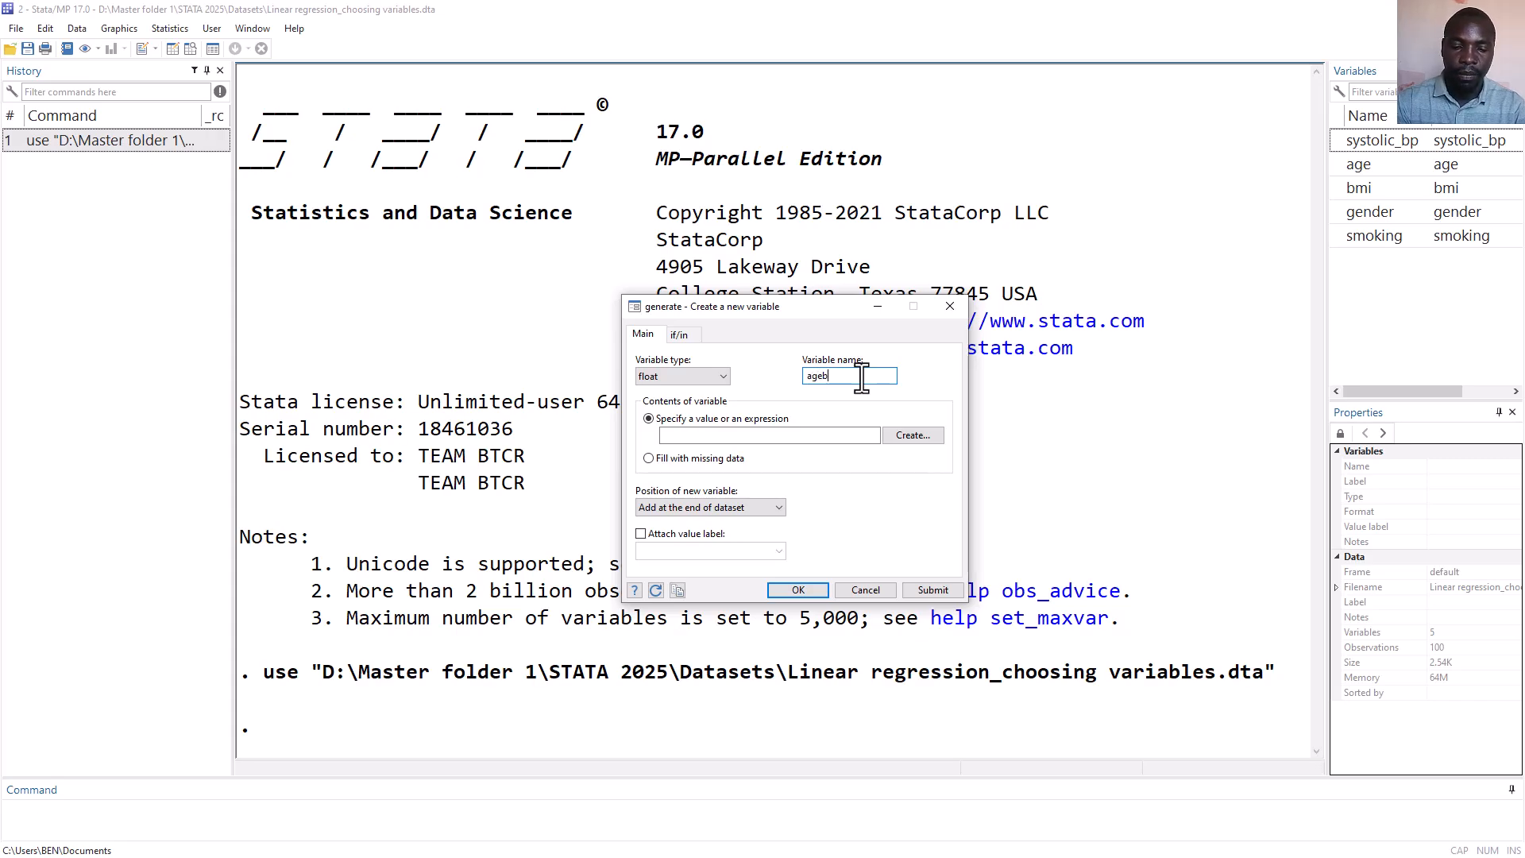
pyautogui.write('mi')
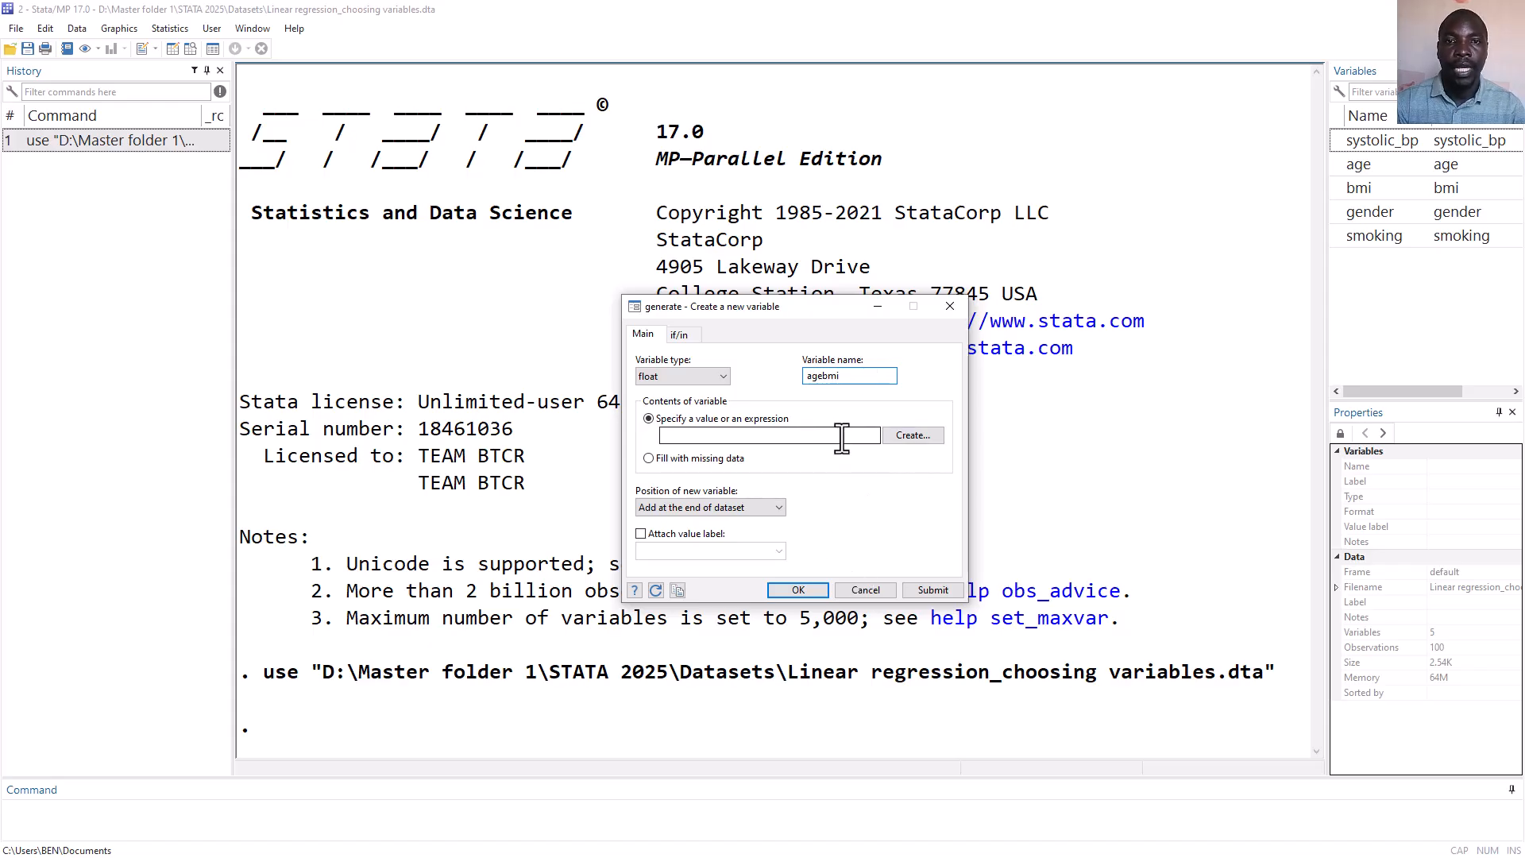
# Build the expression age * bmi in the Expression Builder and generate the agebmi variable.
pyautogui.click(913, 437)
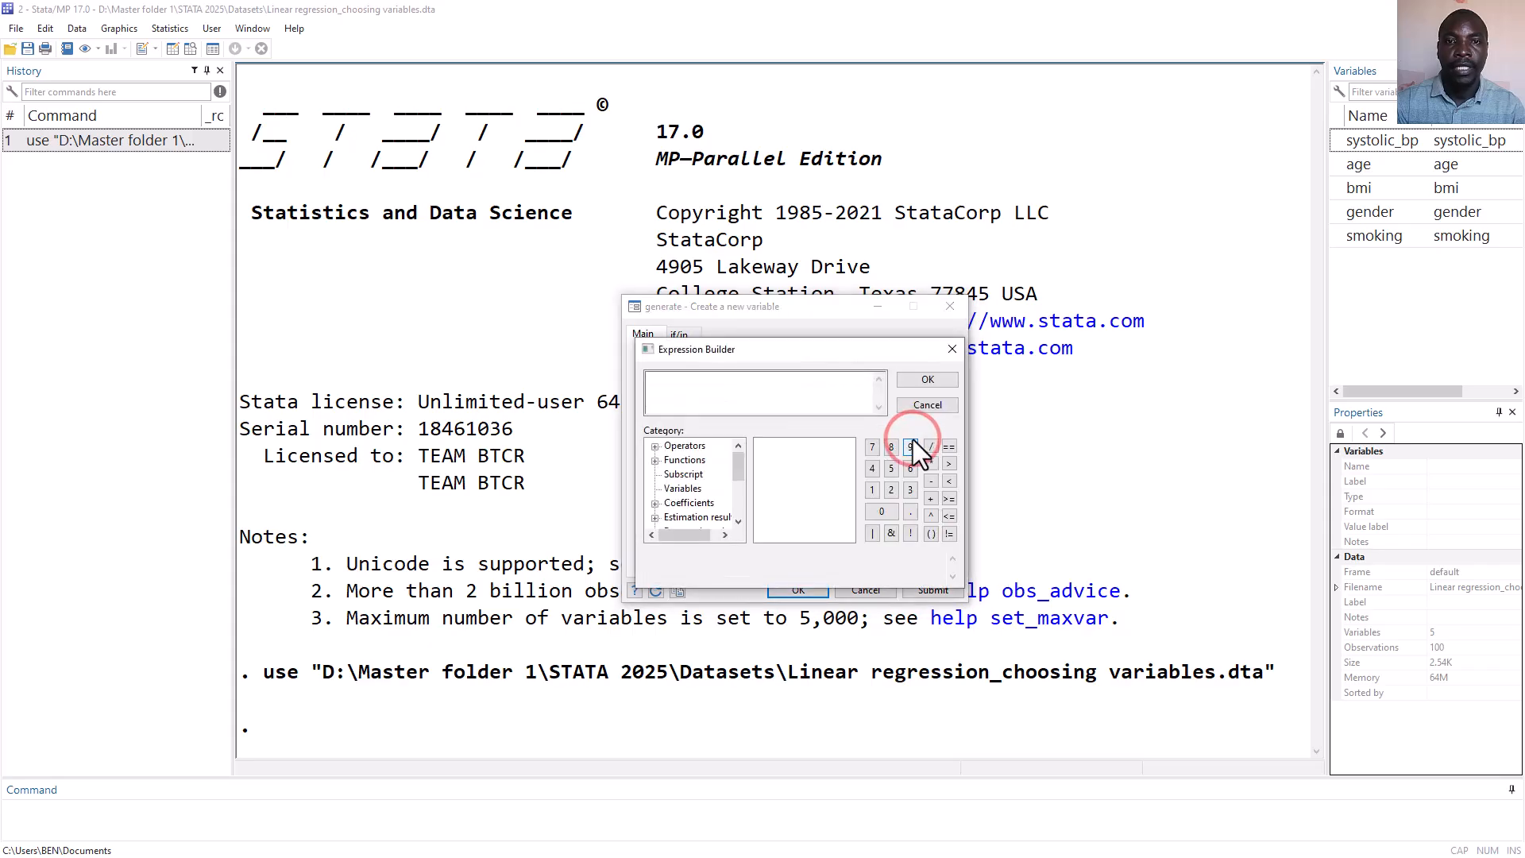
pyautogui.click(684, 487)
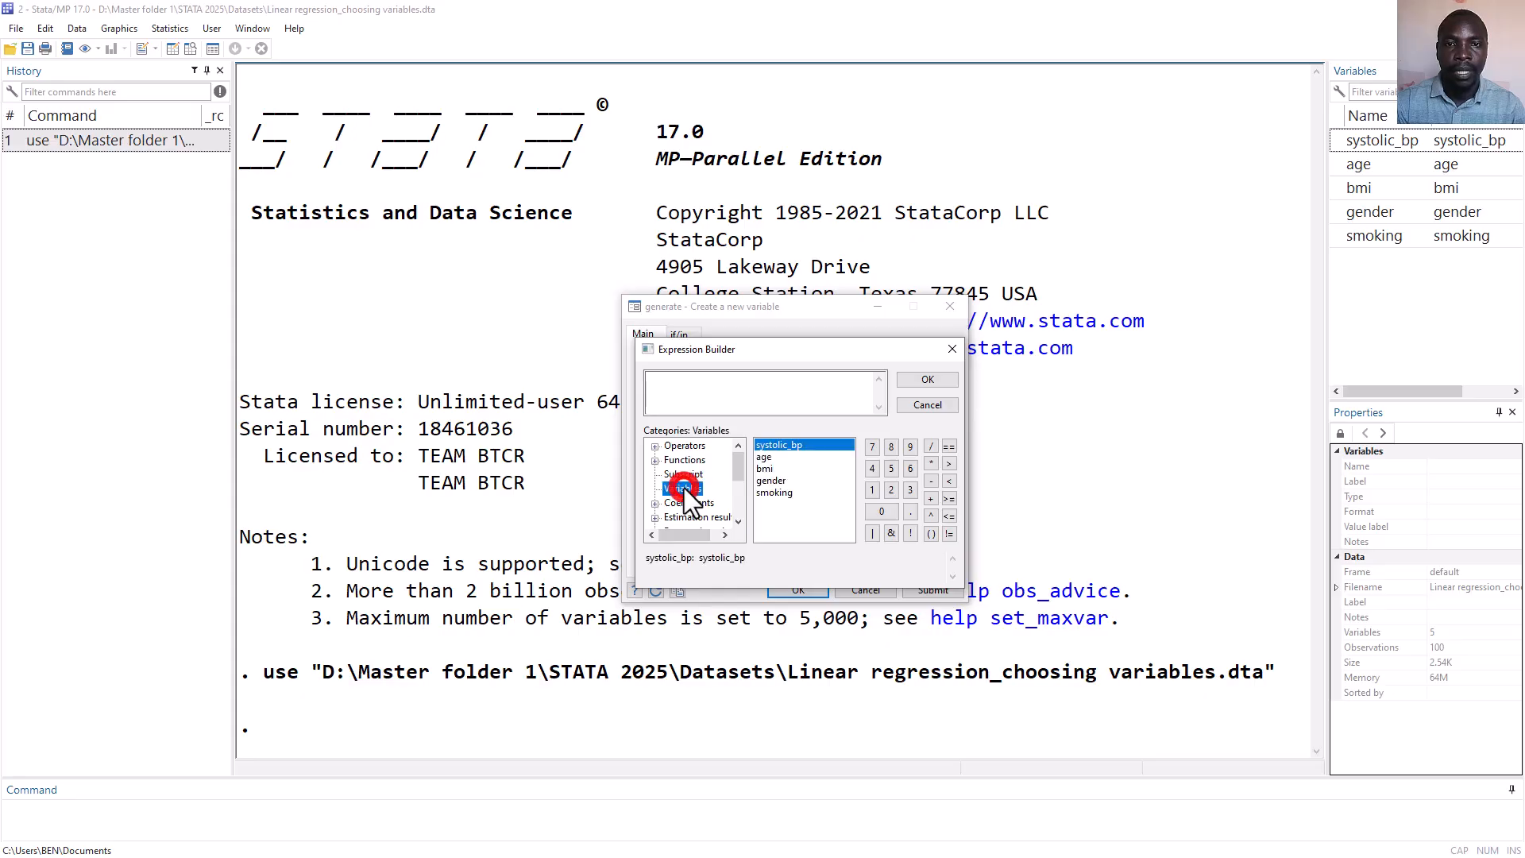
pyautogui.doubleClick(762, 459)
pyautogui.click(740, 383)
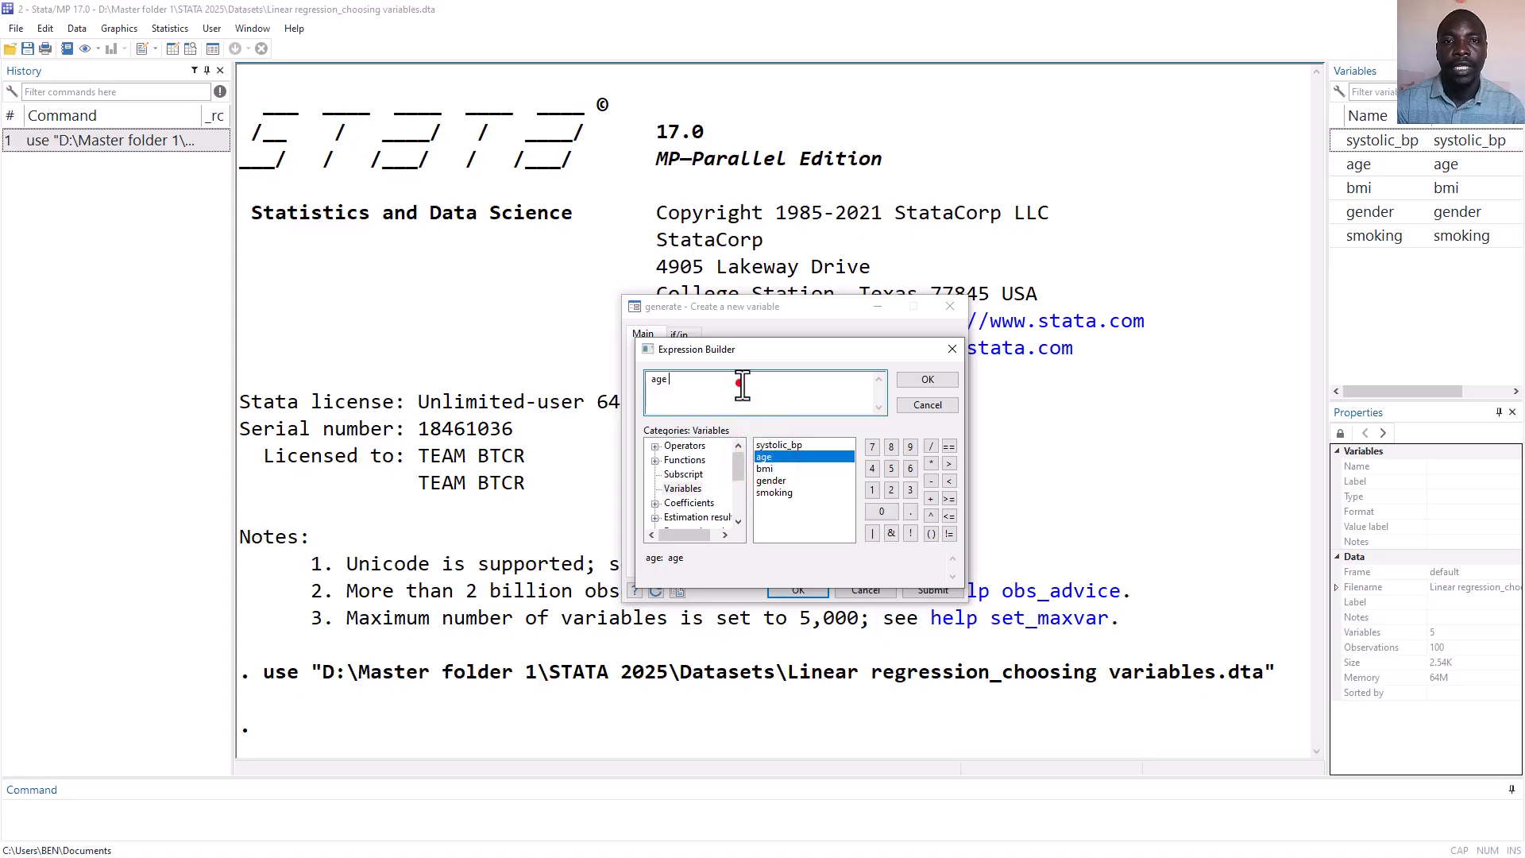
pyautogui.click(931, 463)
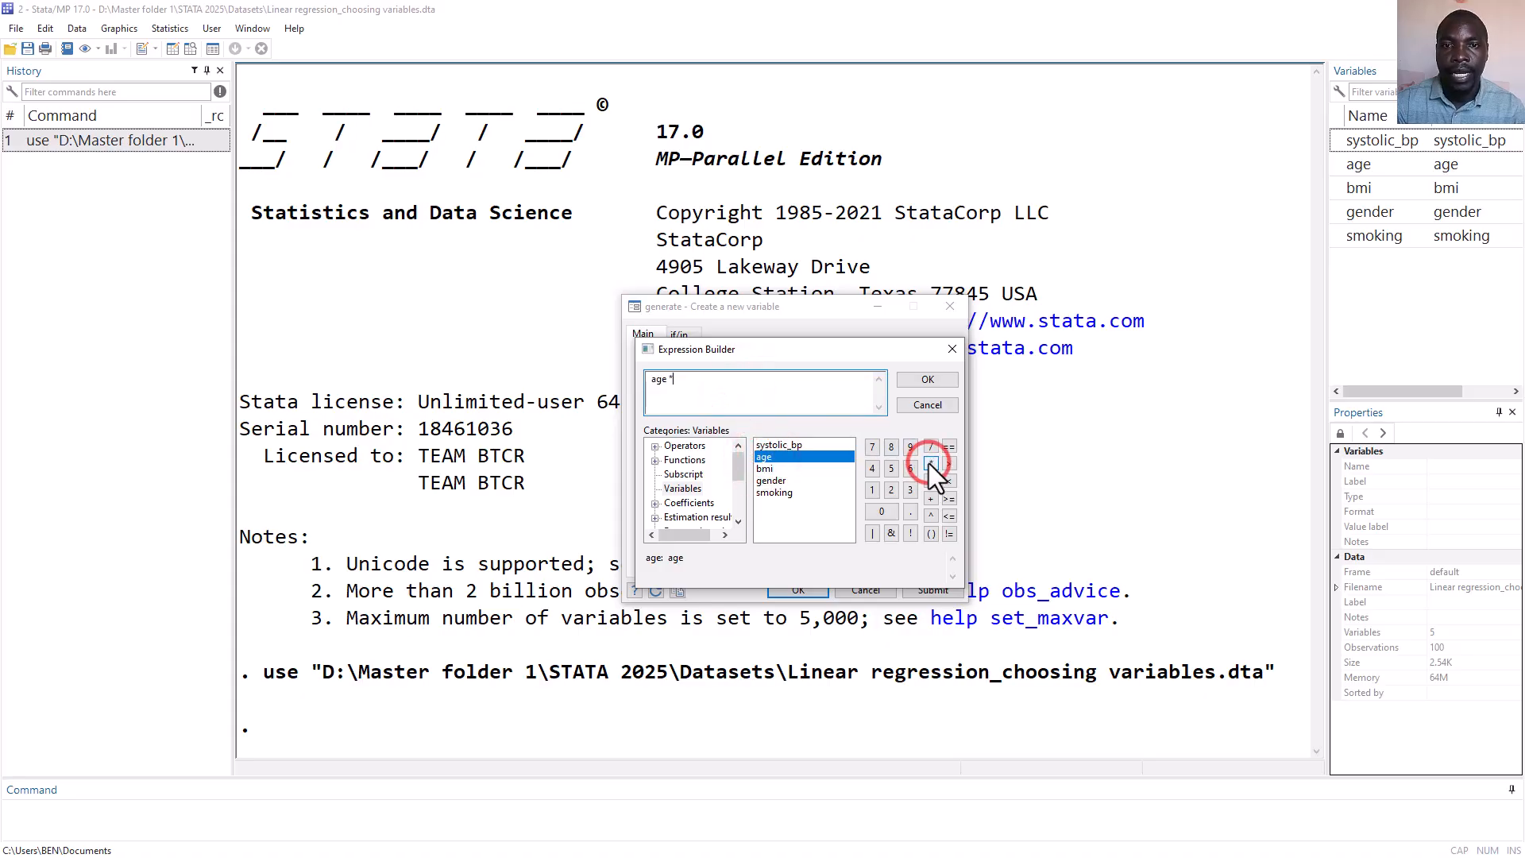
pyautogui.doubleClick(783, 469)
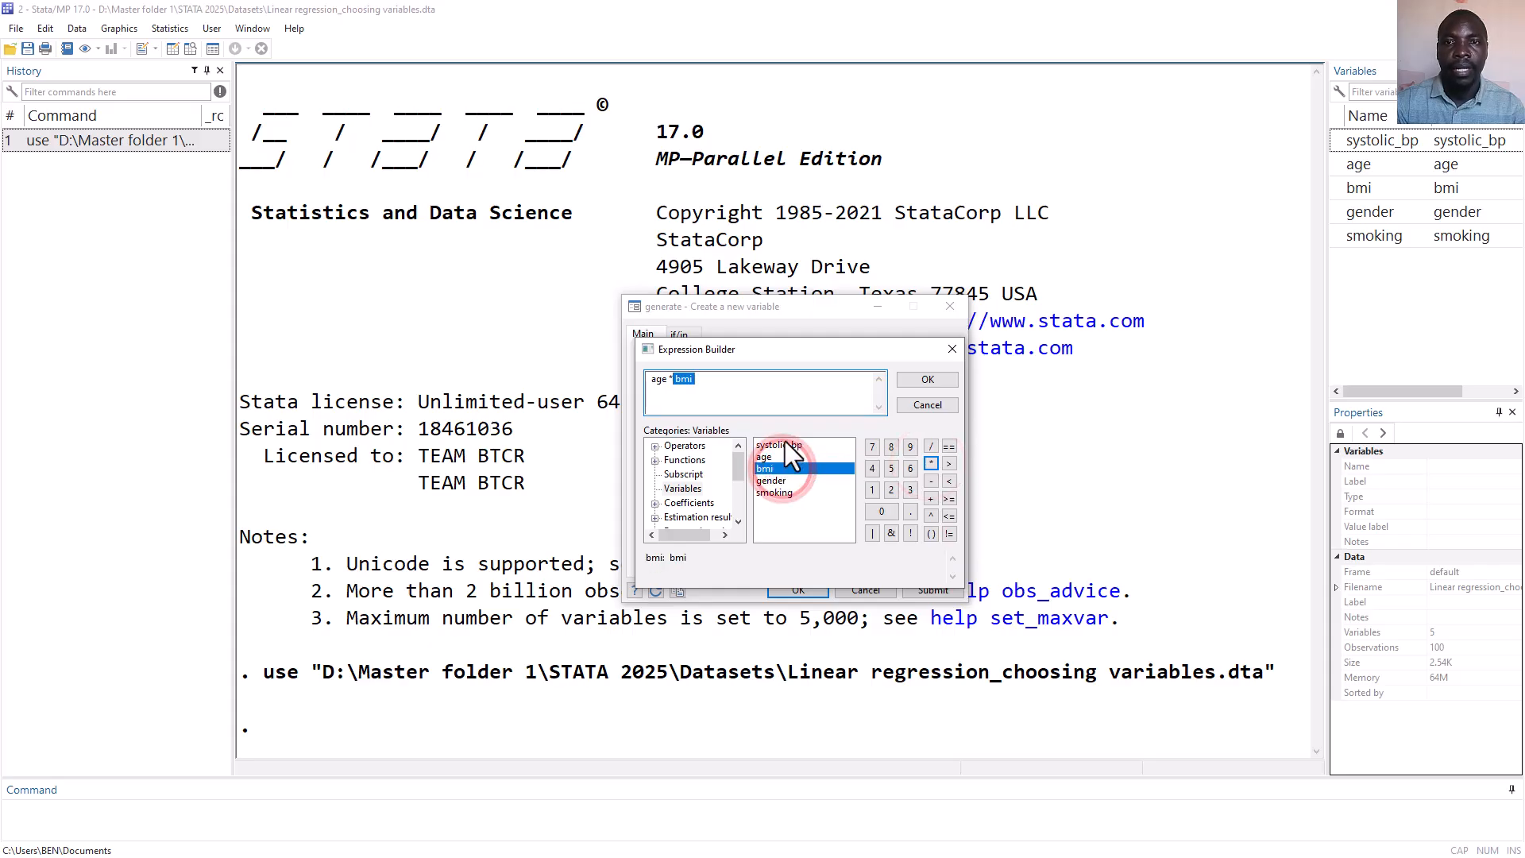
pyautogui.click(927, 380)
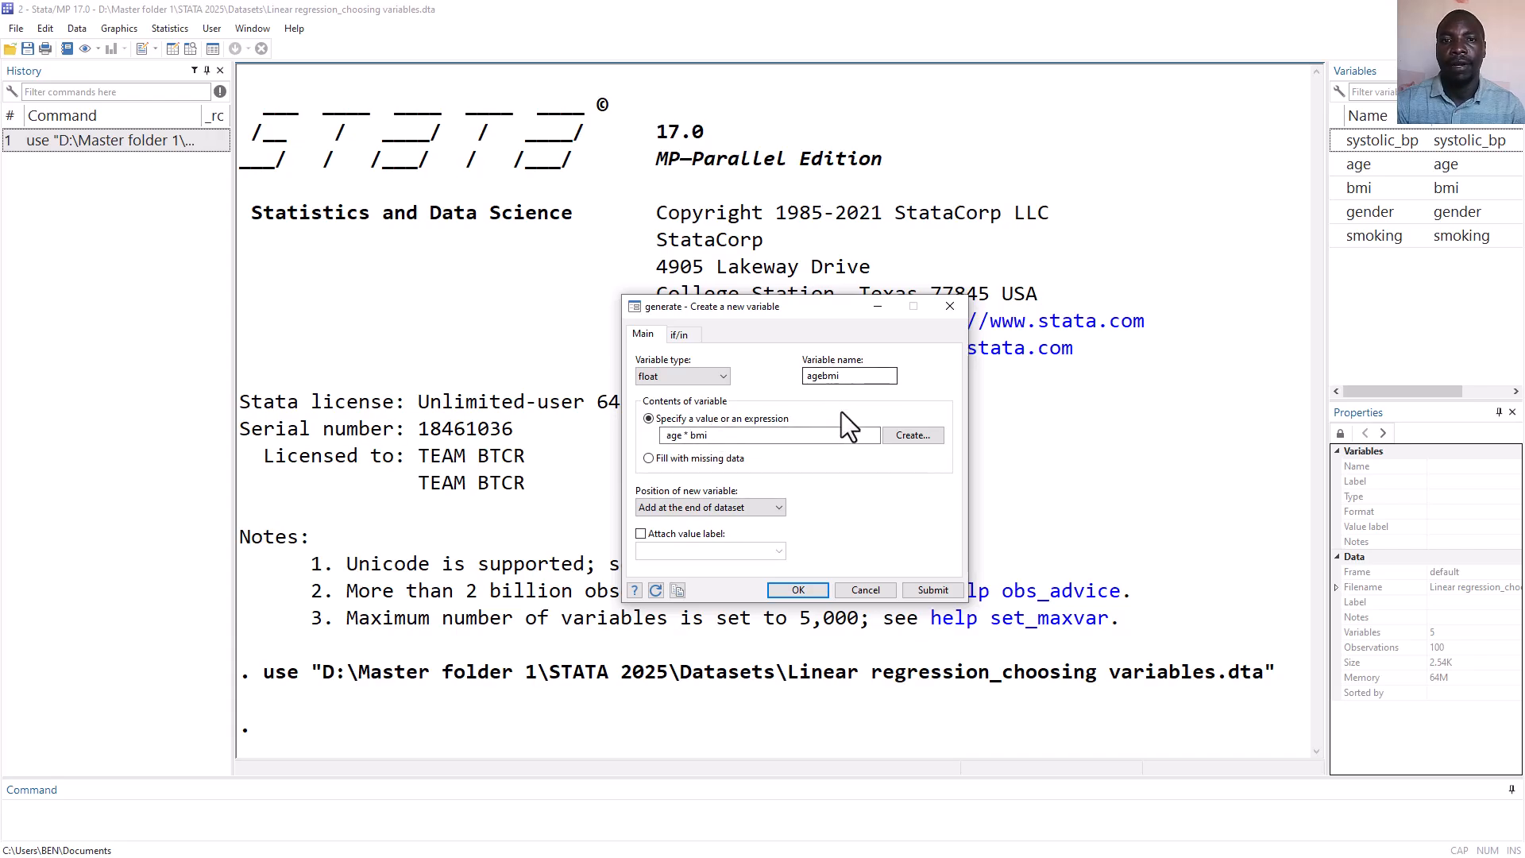
pyautogui.click(799, 590)
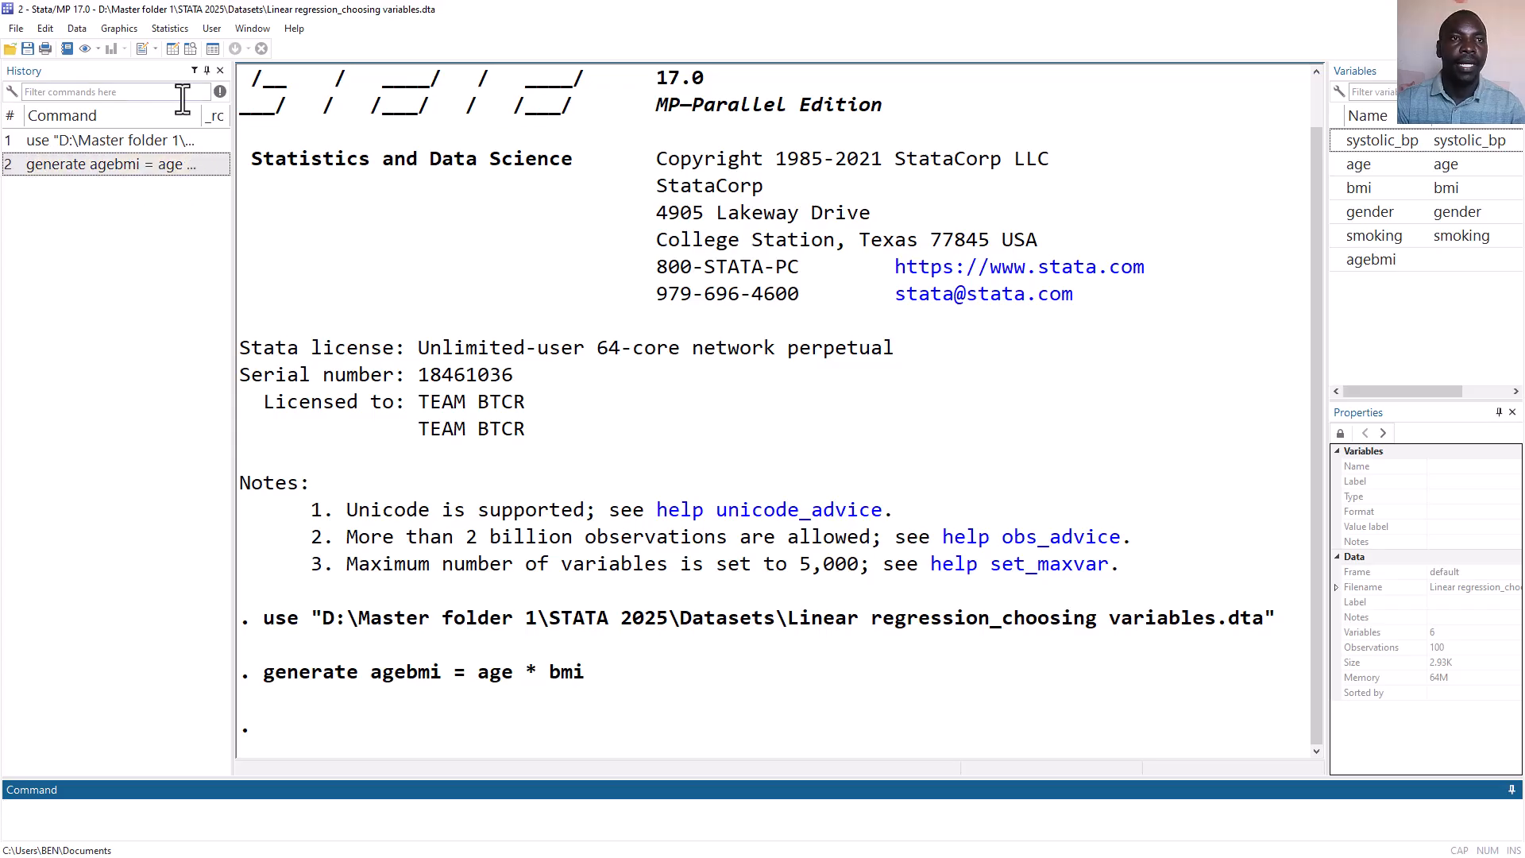
# Browse the dataset and compare the new agebmi column with the age and bmi columns.
pyautogui.click(184, 49)
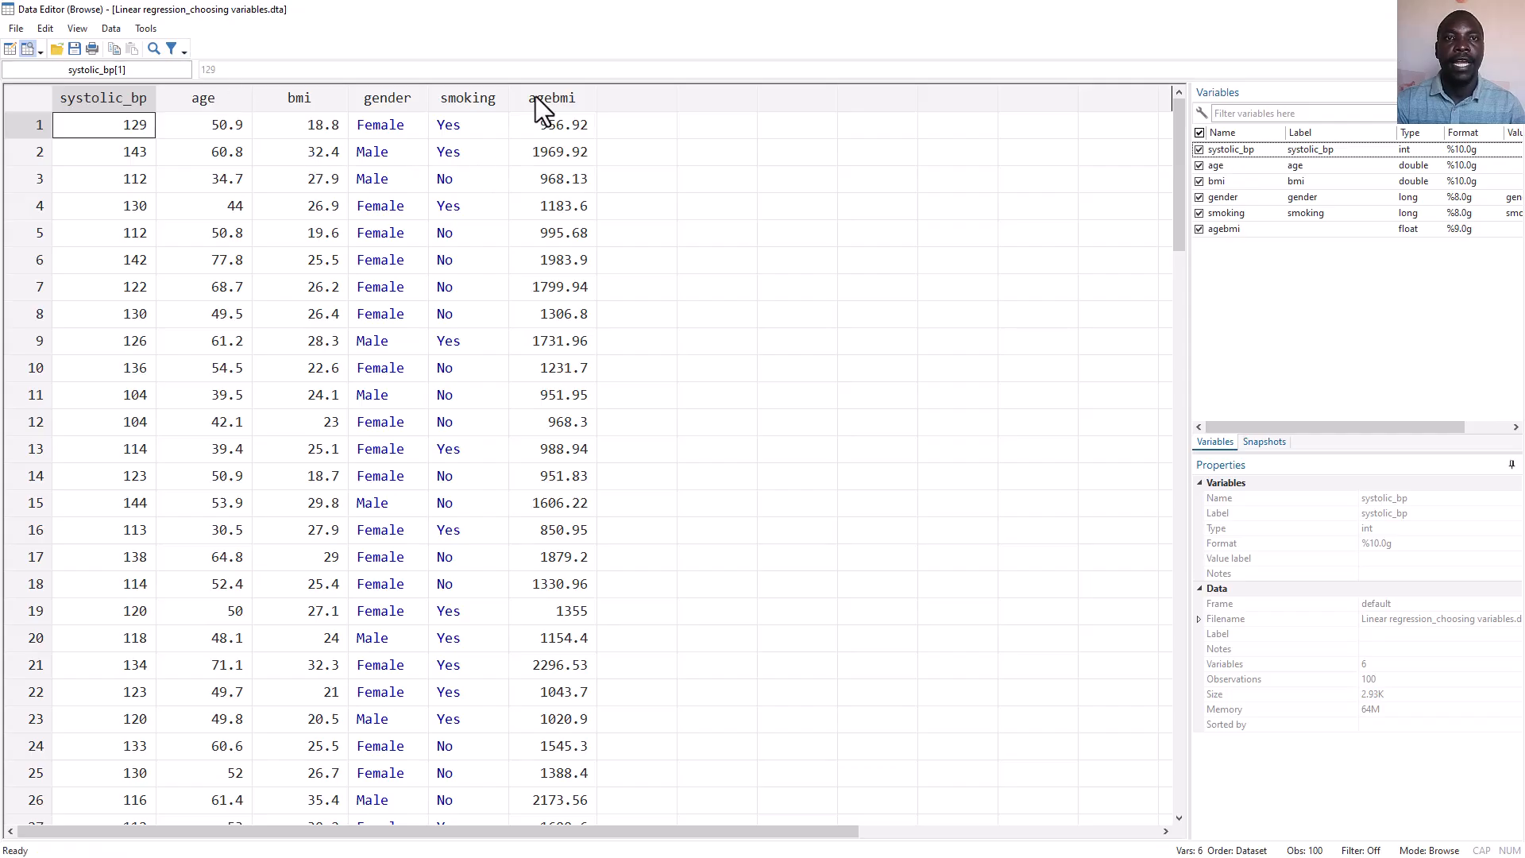
pyautogui.click(535, 97)
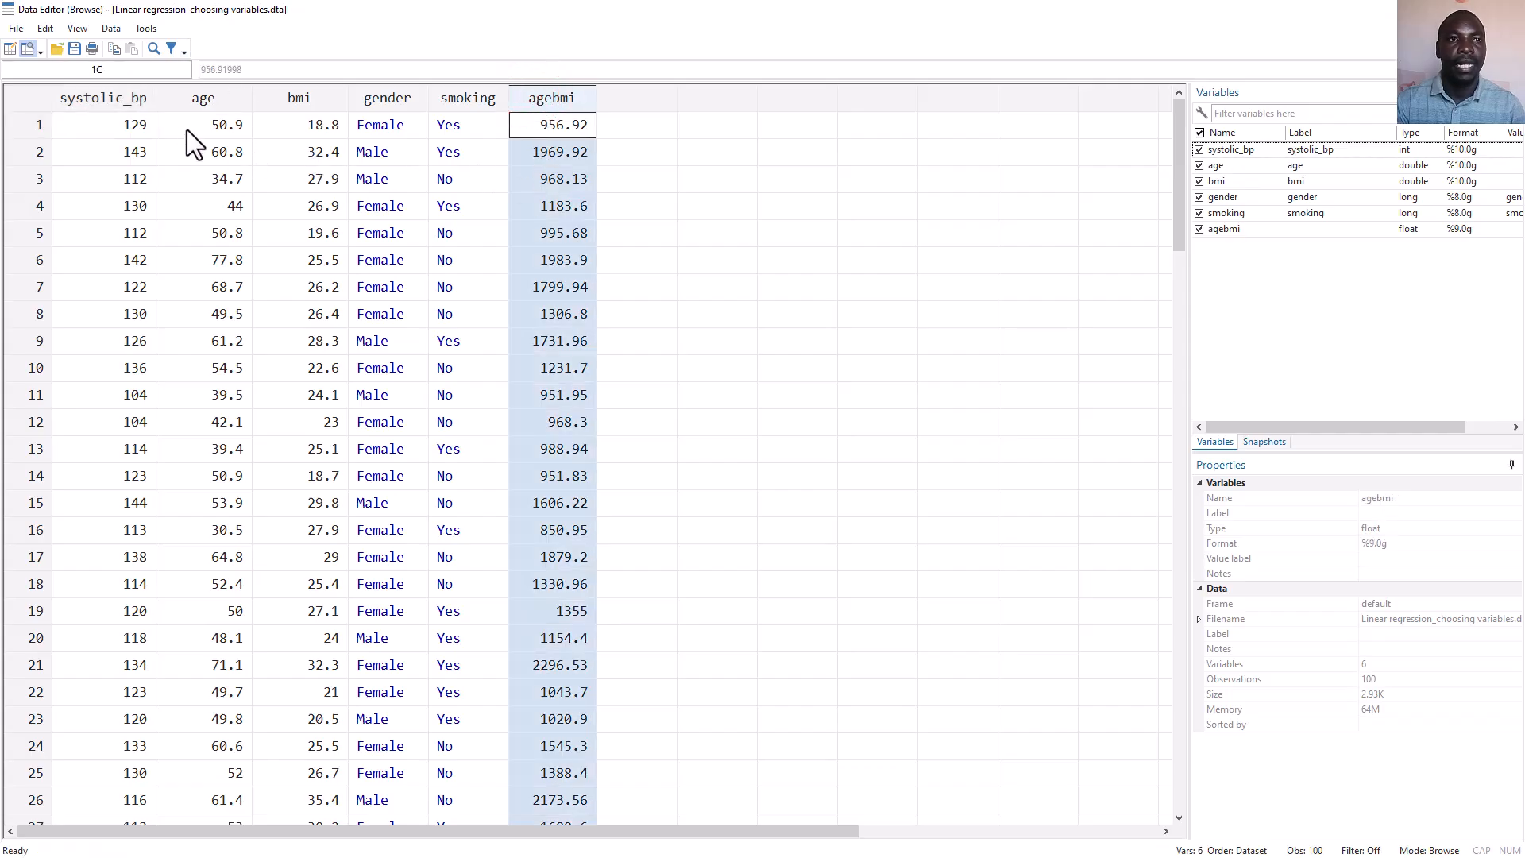
pyautogui.click(203, 98)
pyautogui.click(298, 98)
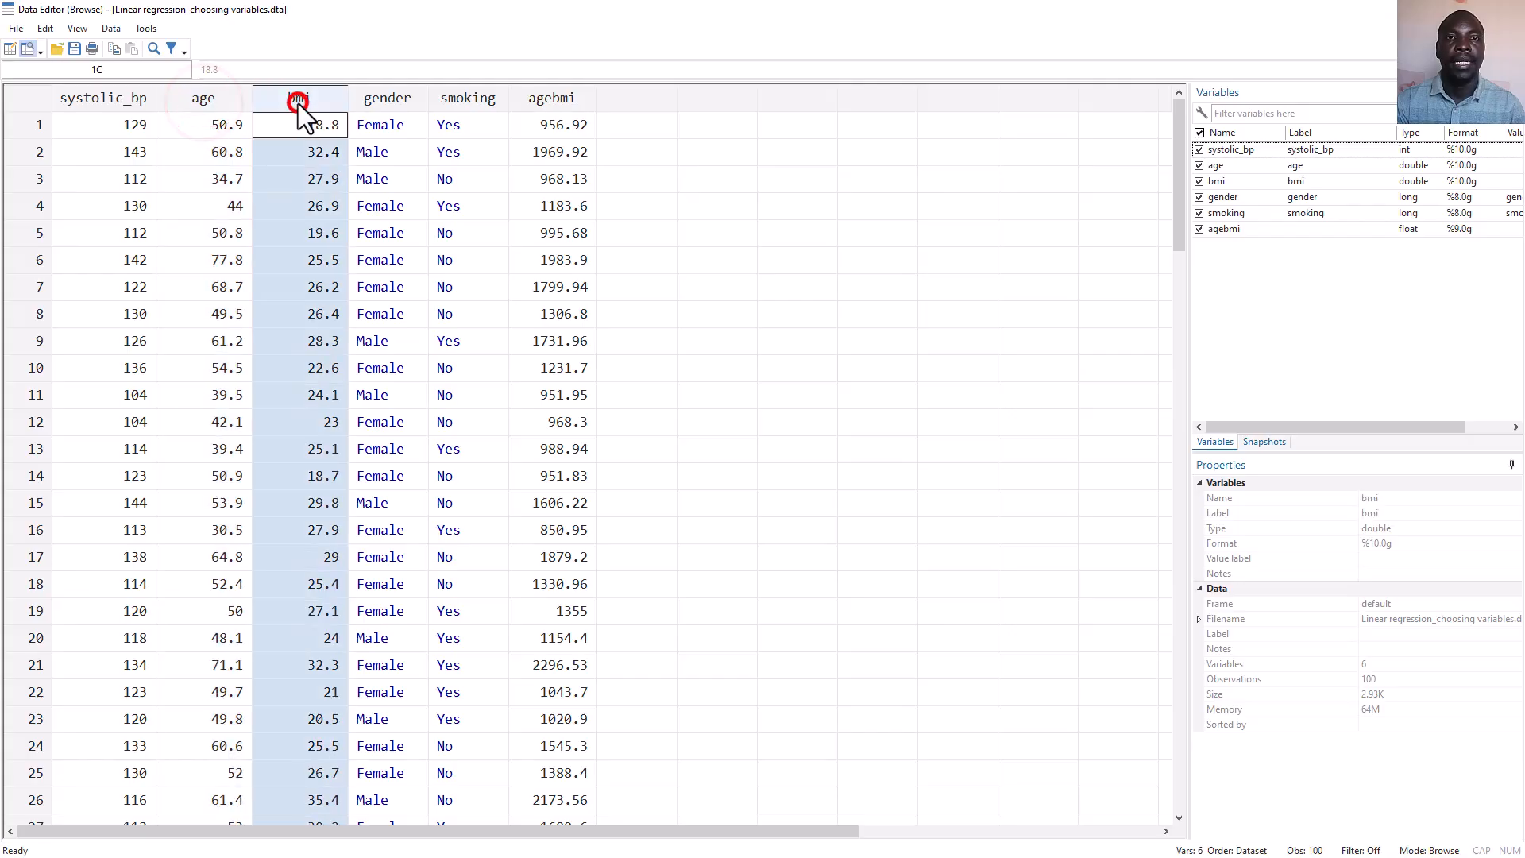
pyautogui.click(562, 98)
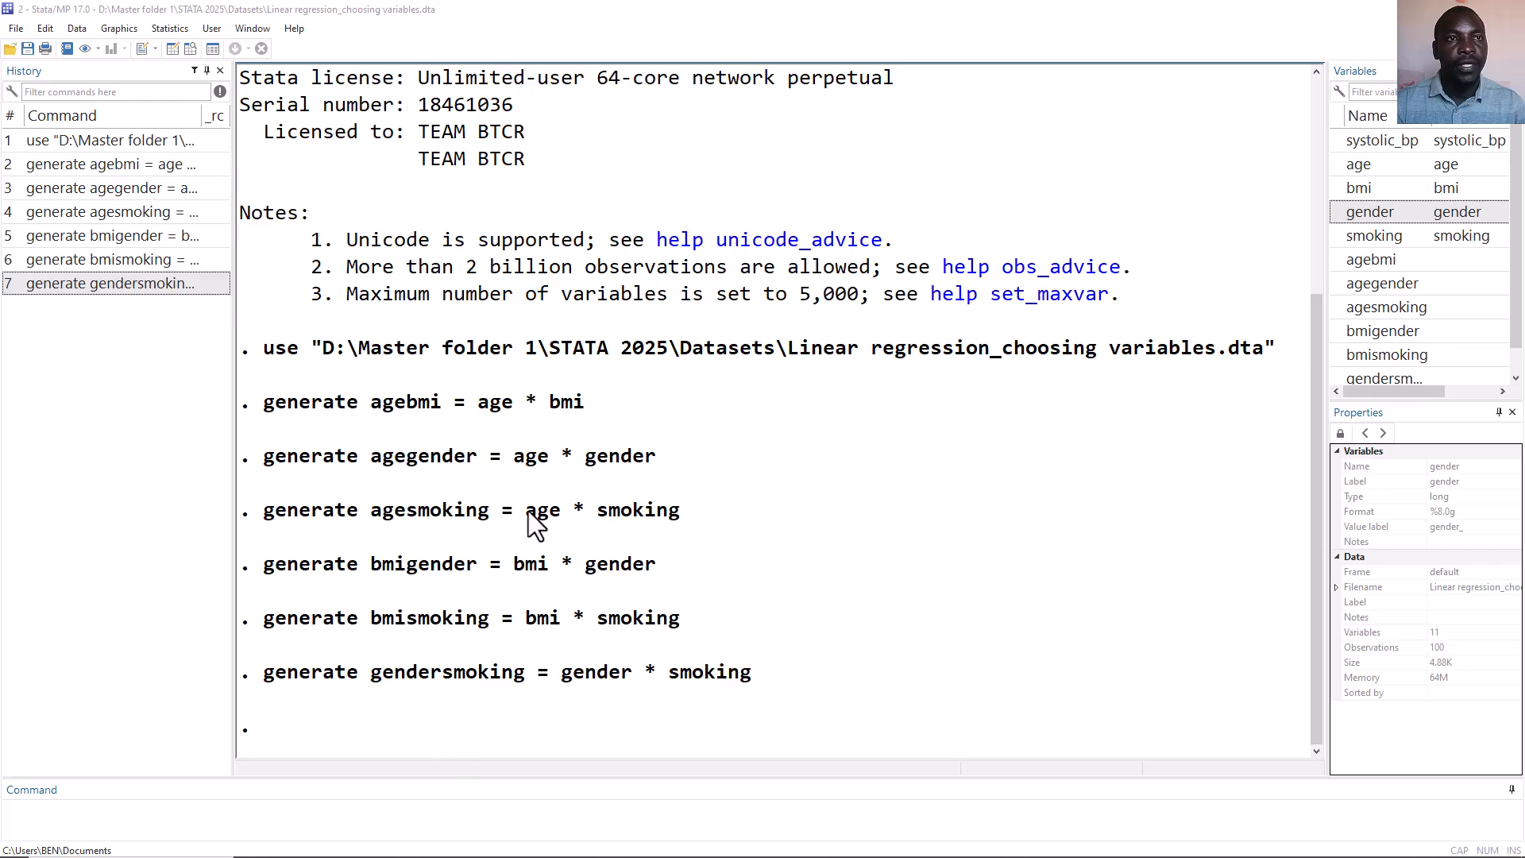
# Browse the dataset and select the six interaction variable columns to inspect them.
pyautogui.click(190, 48)
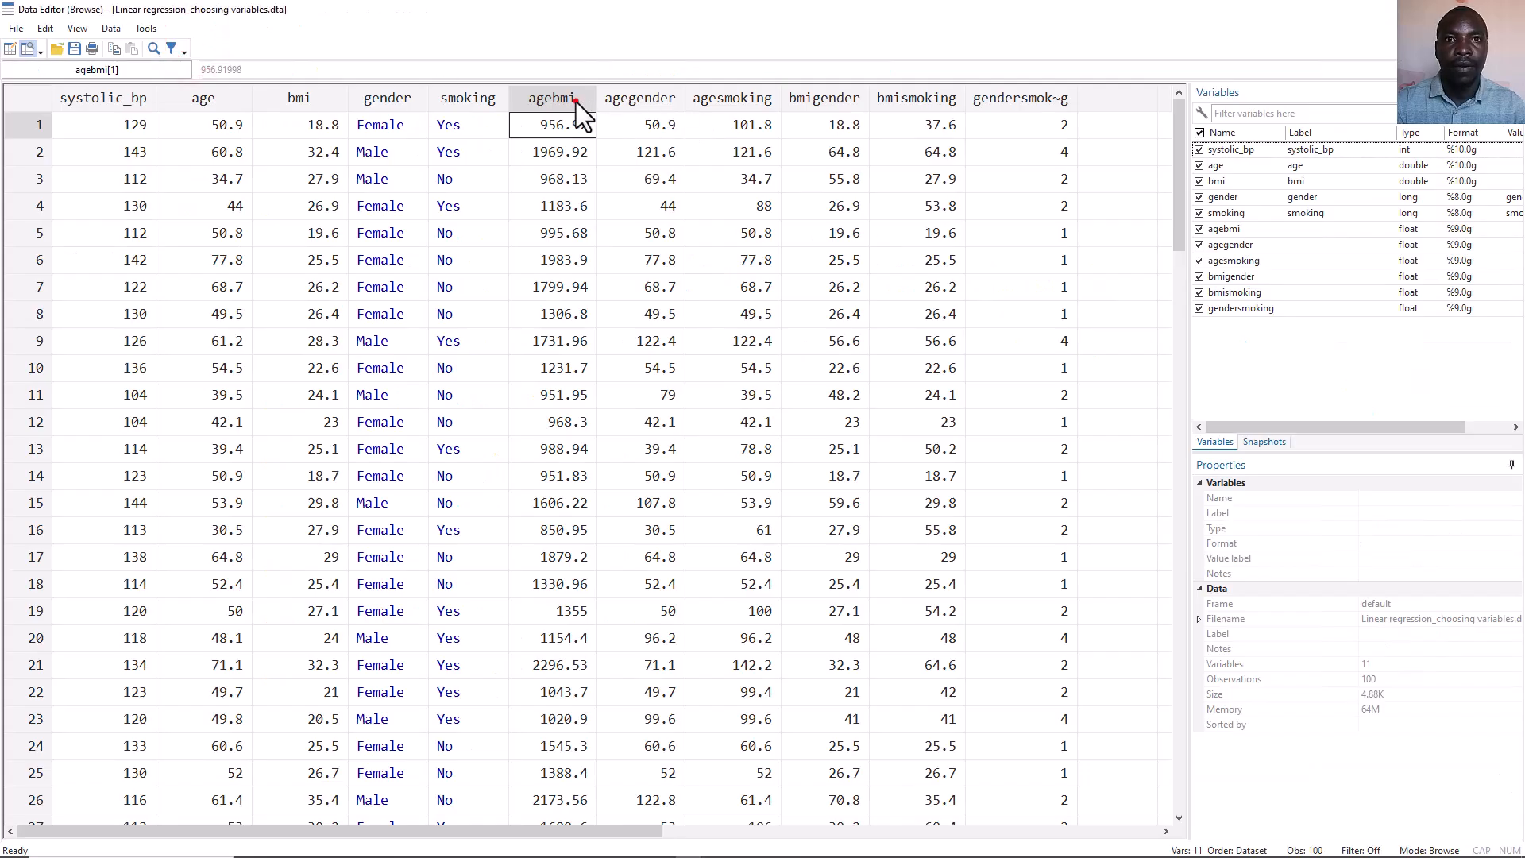
pyautogui.moveTo(575, 101); pyautogui.dragTo(1028, 100)
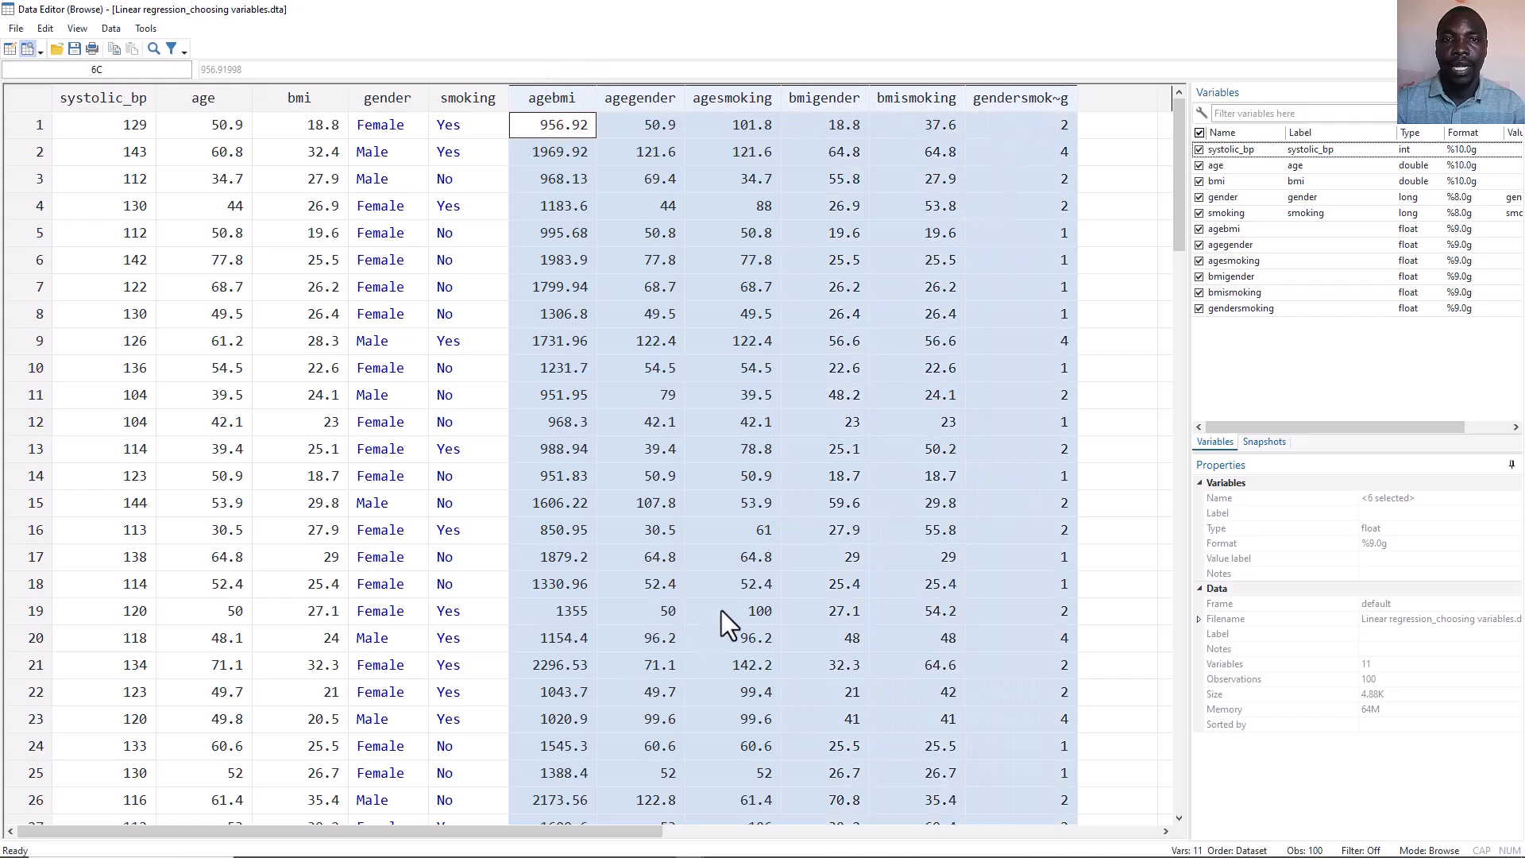
pyautogui.click(851, 584)
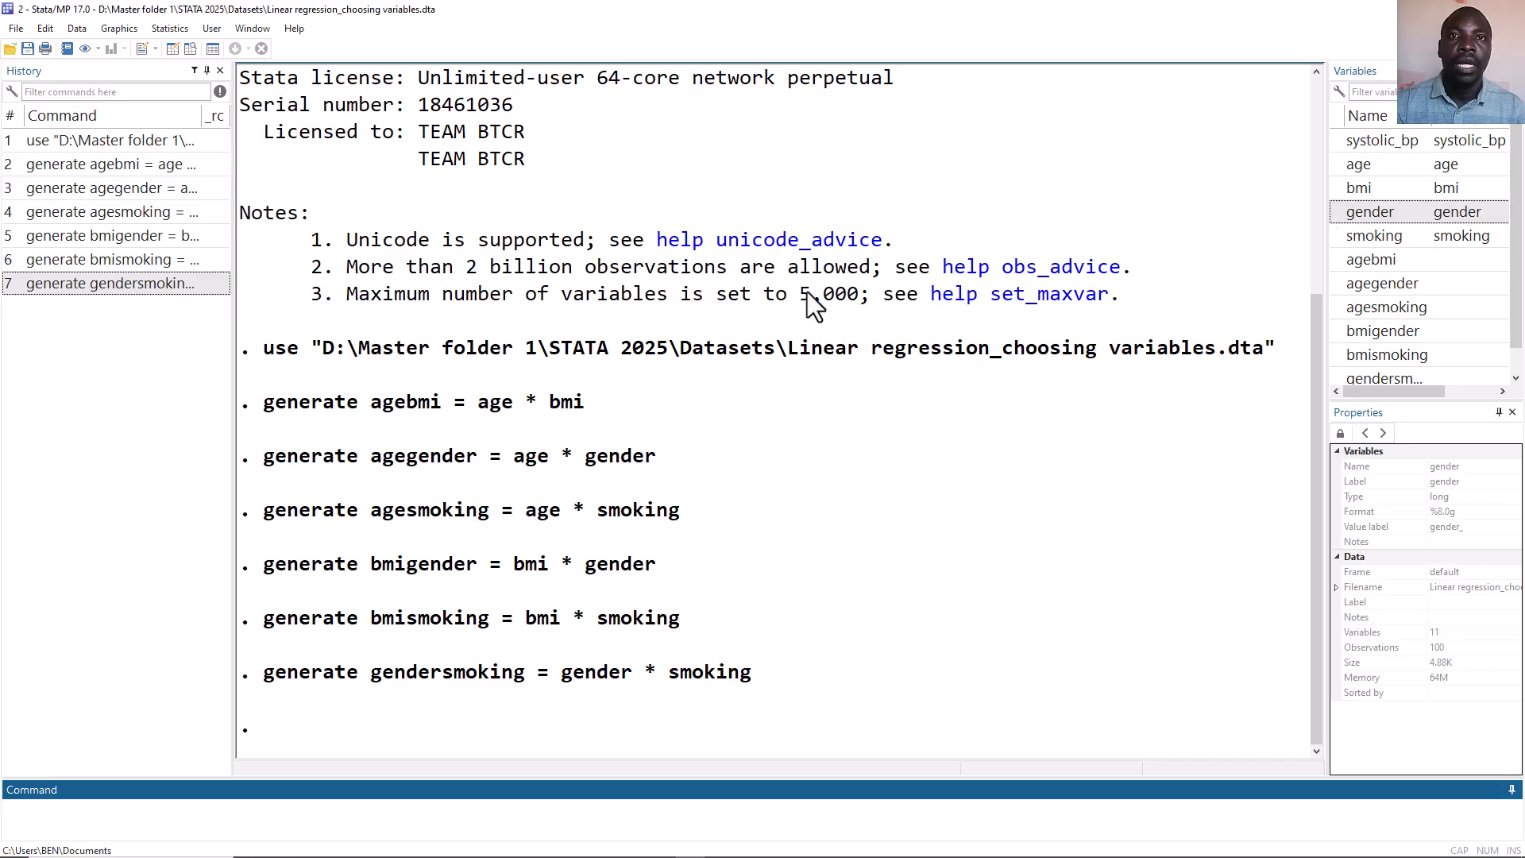
# Open Stepwise estimation, choose the regress command and set systolic_bp as the dependent variable.
pyautogui.click(178, 26)
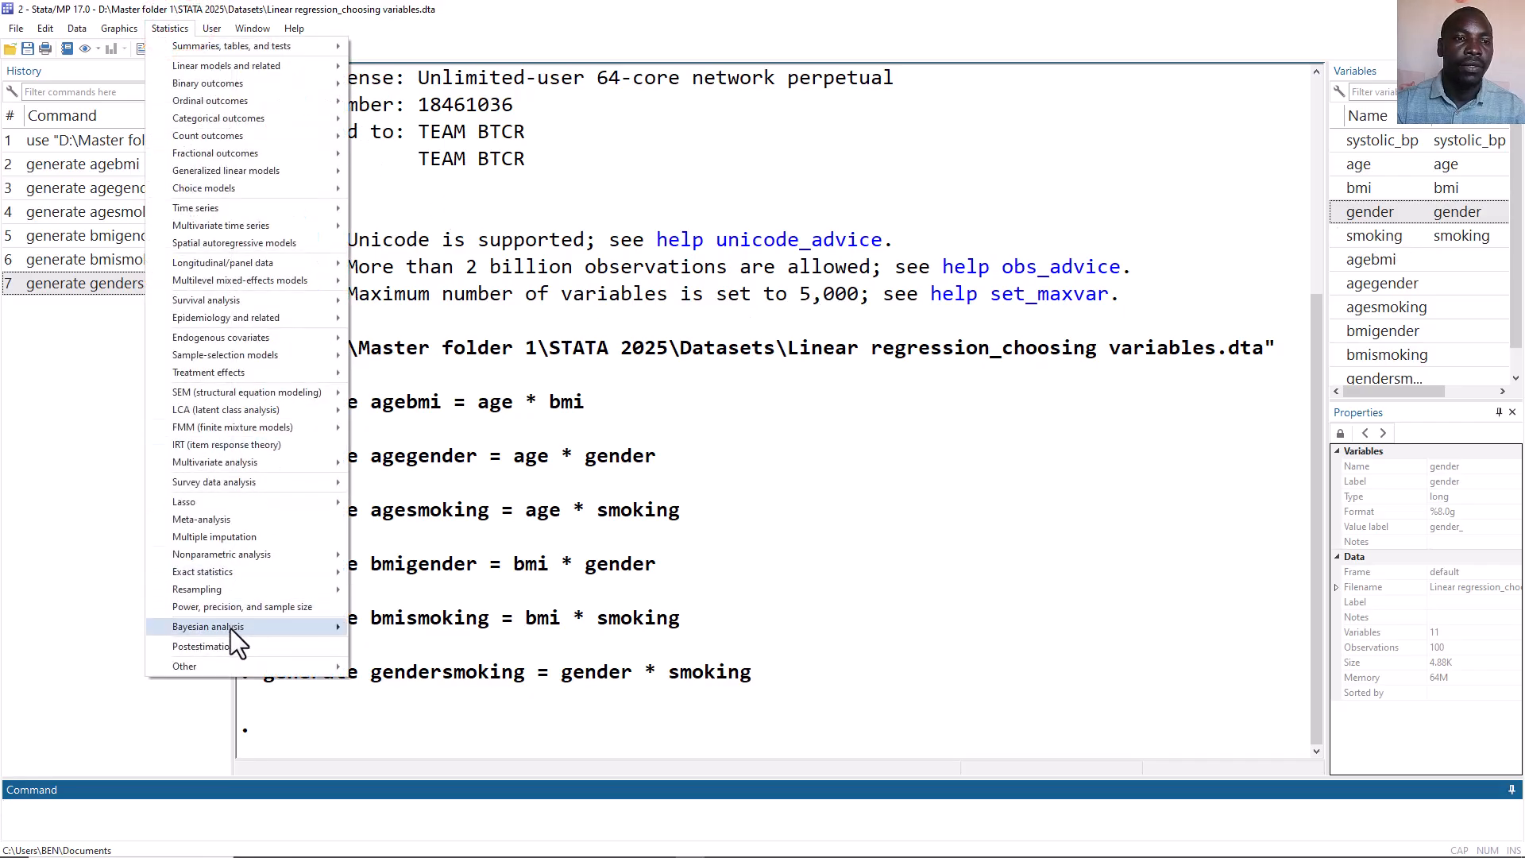
pyautogui.moveTo(222, 664)
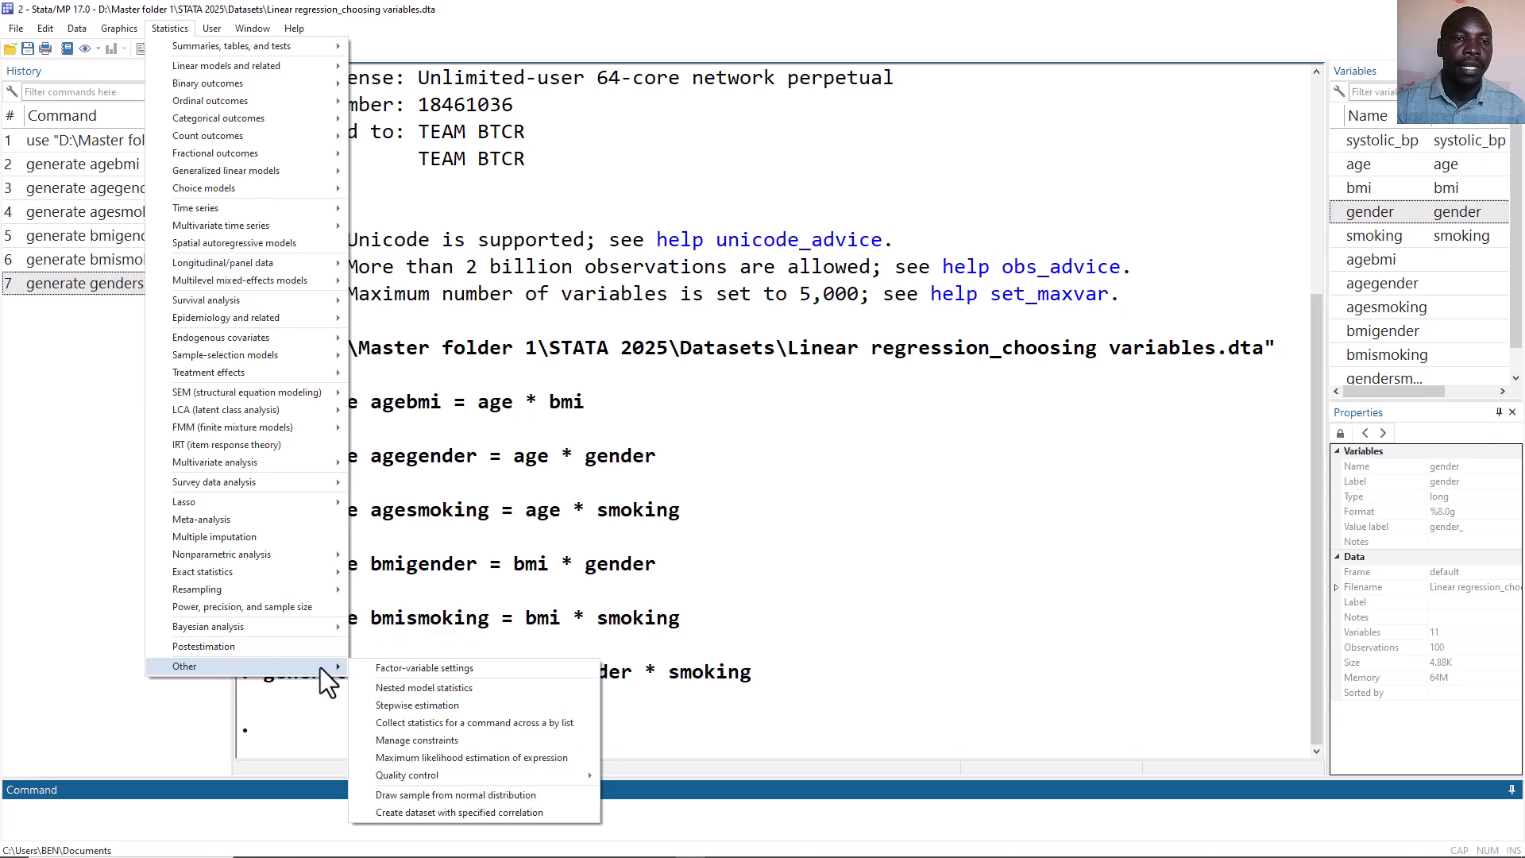
pyautogui.click(392, 705)
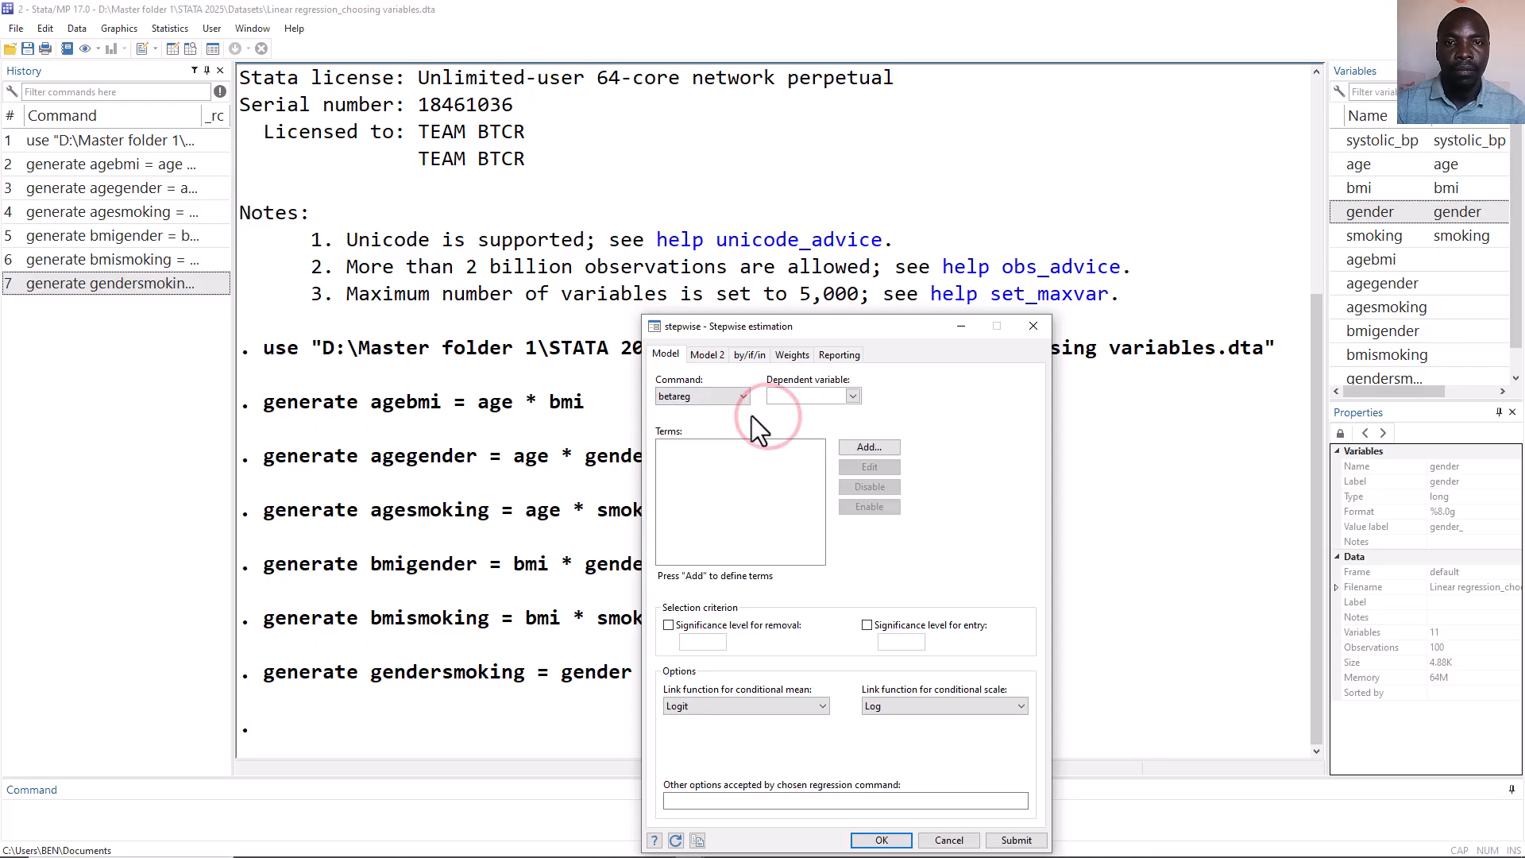
pyautogui.click(744, 397)
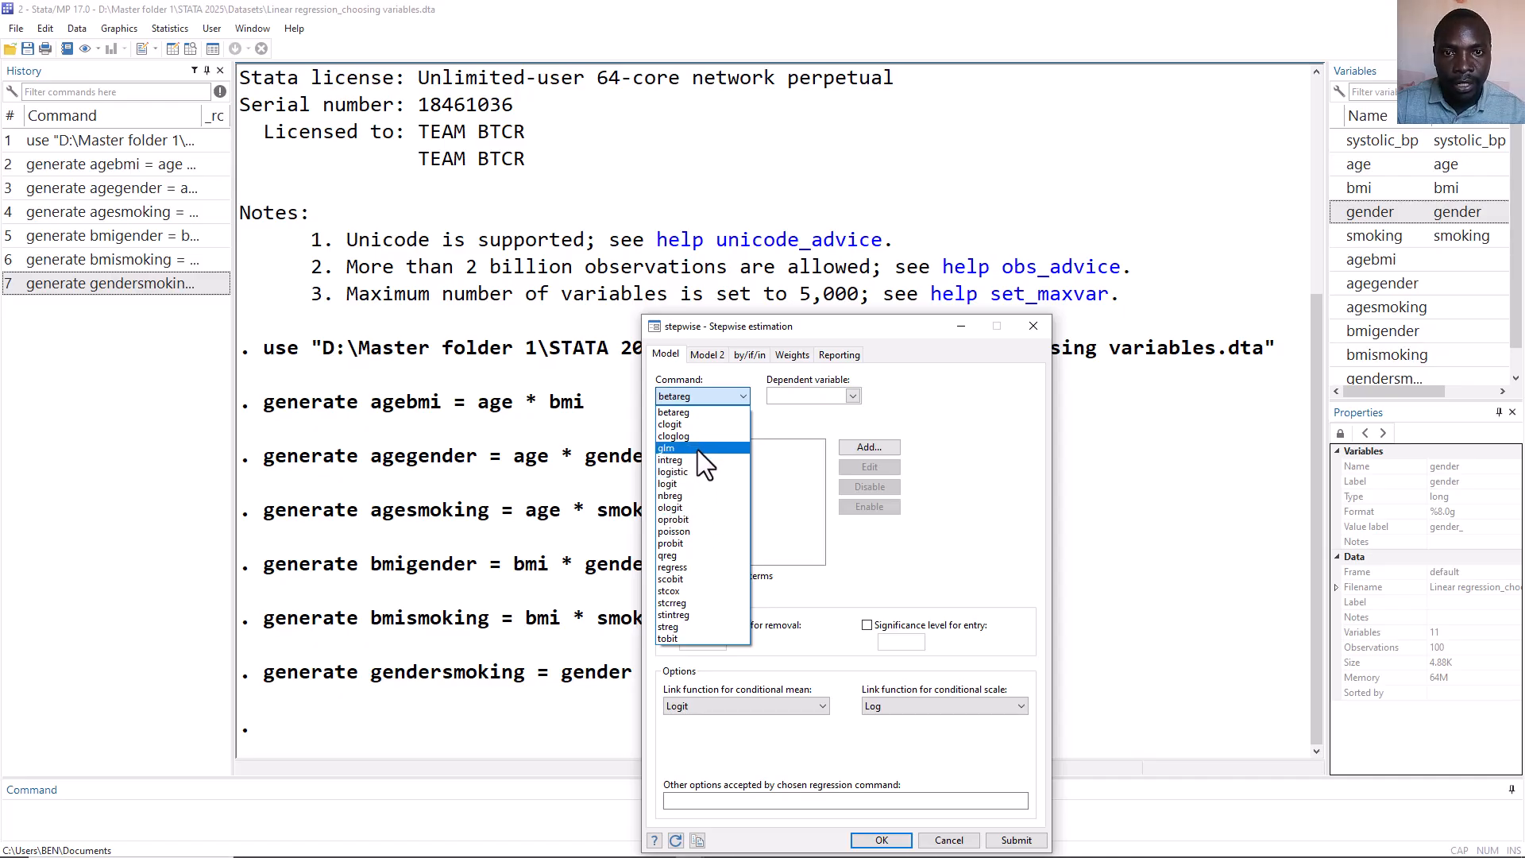
pyautogui.click(678, 565)
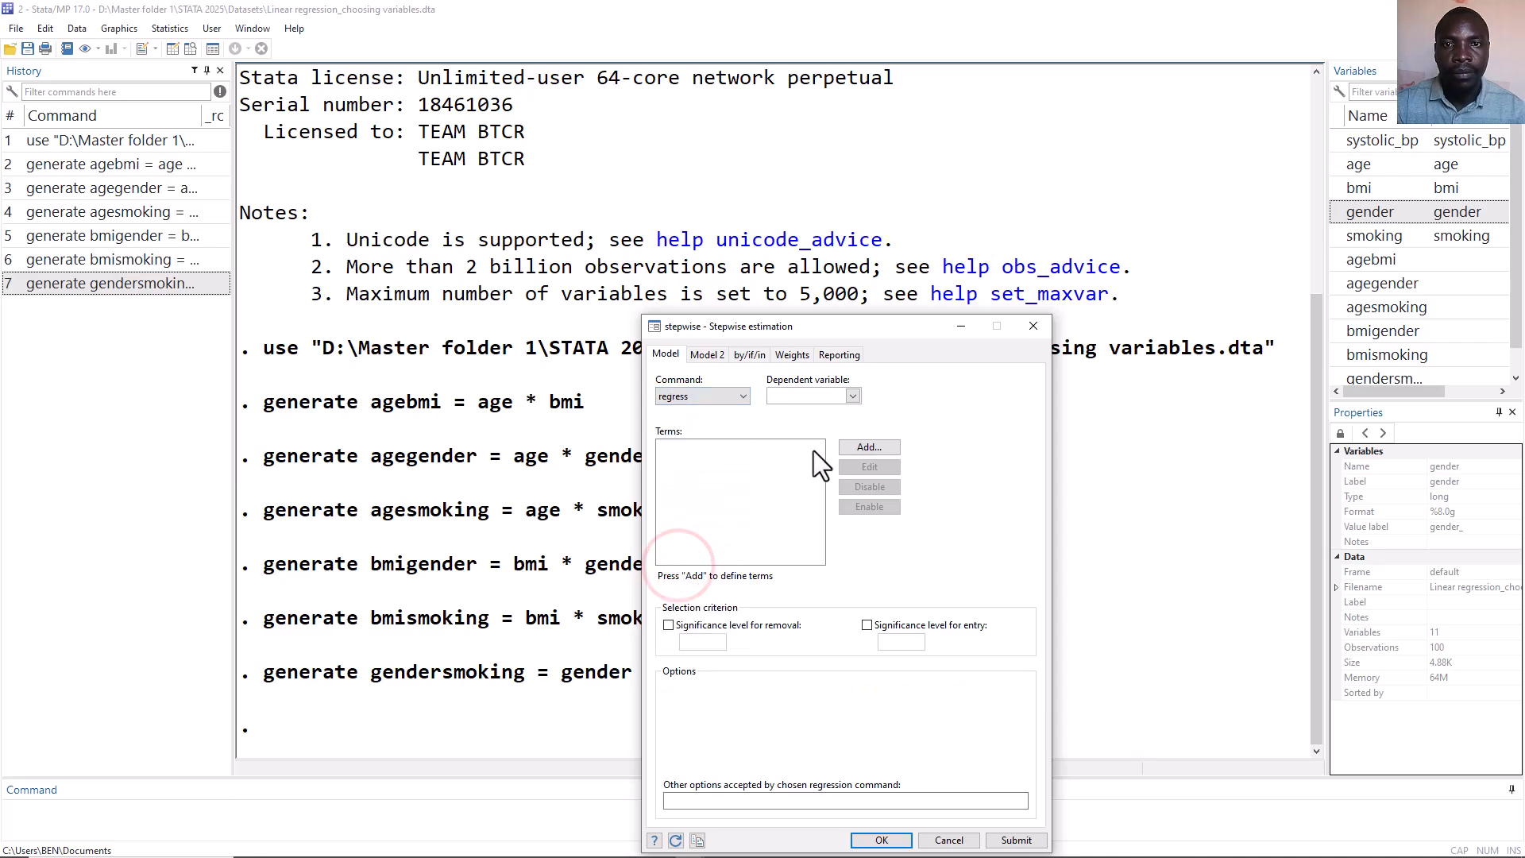
pyautogui.click(853, 396)
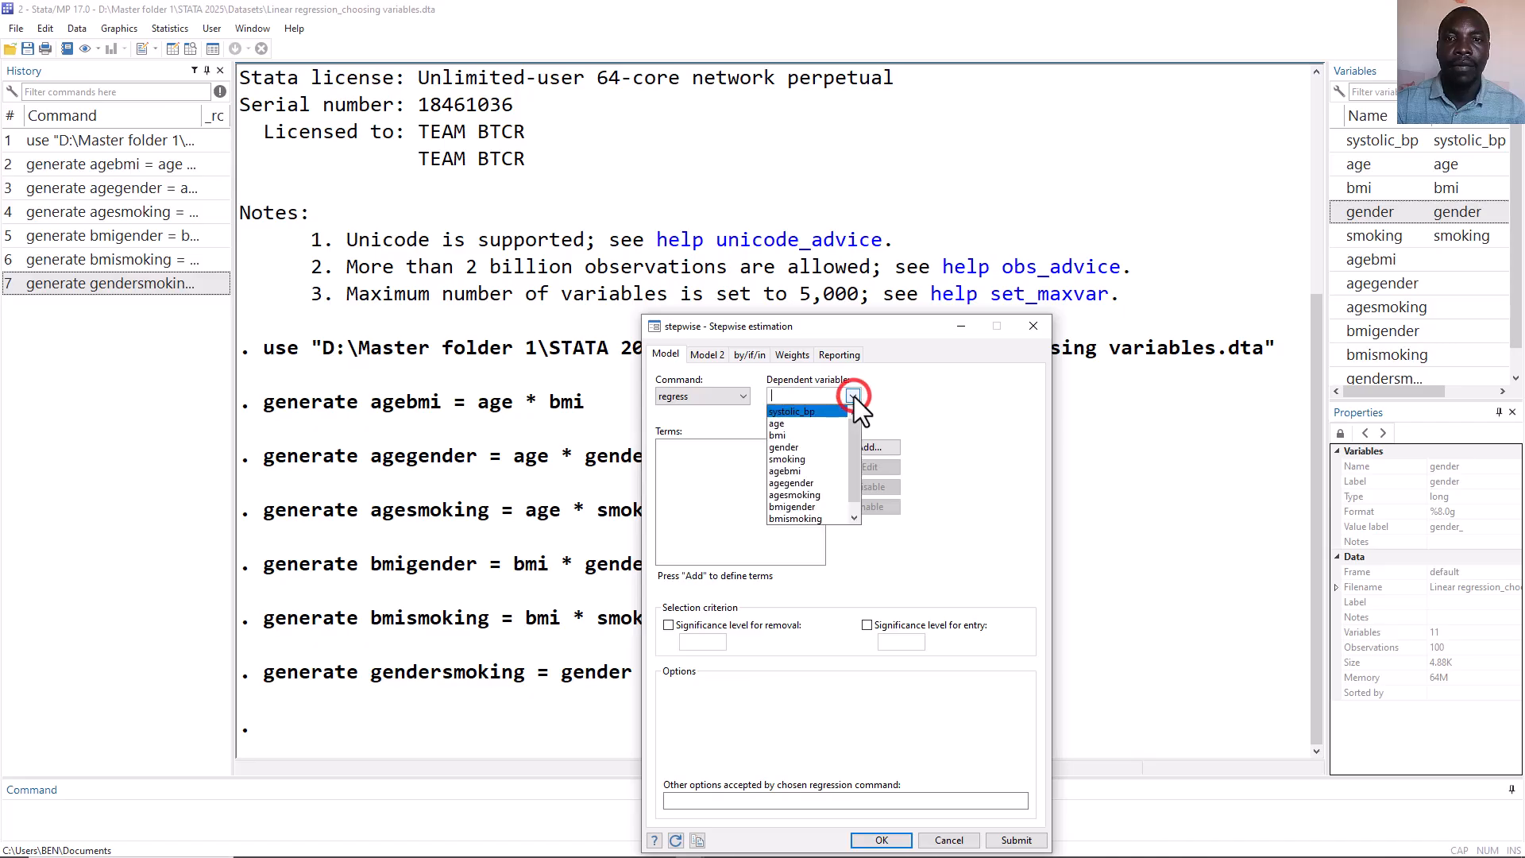
pyautogui.click(832, 410)
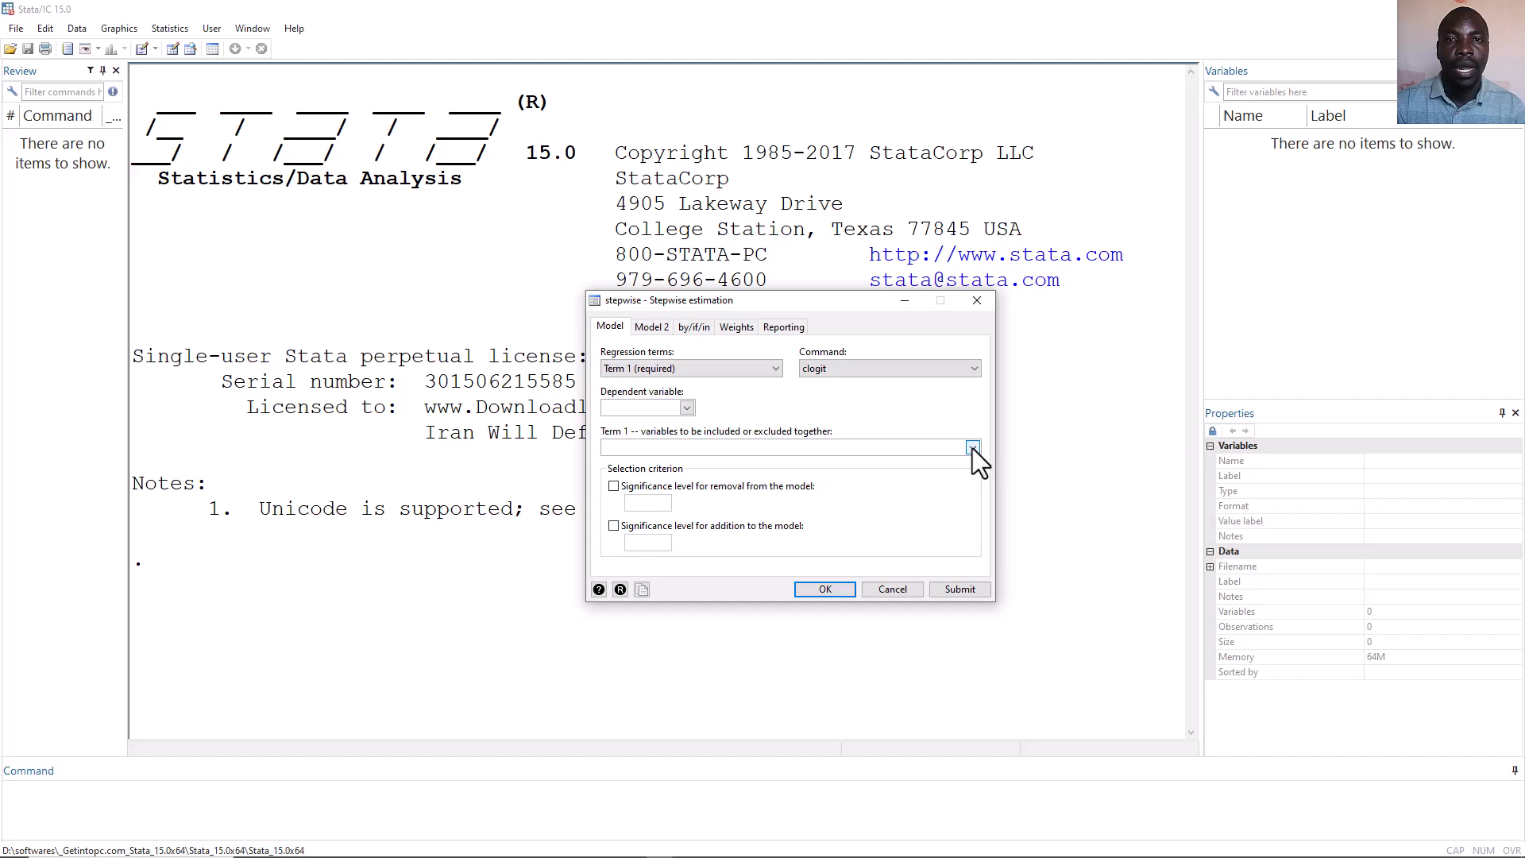
# Examine the regression terms list and term selector in the older Stata 15 stepwise dialog.
pyautogui.click(776, 368)
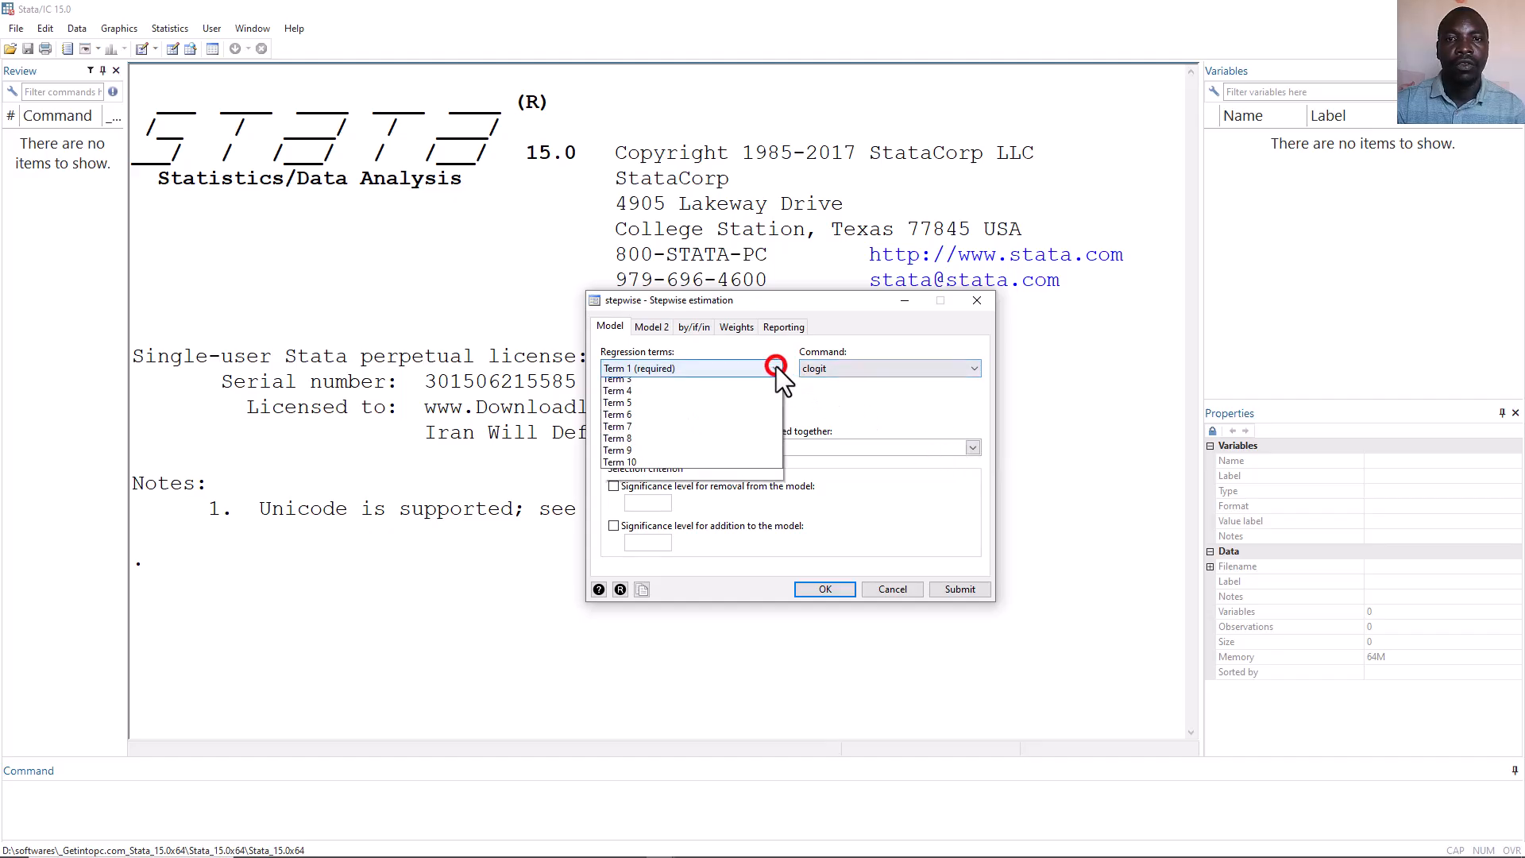
pyautogui.click(738, 398)
pyautogui.click(969, 445)
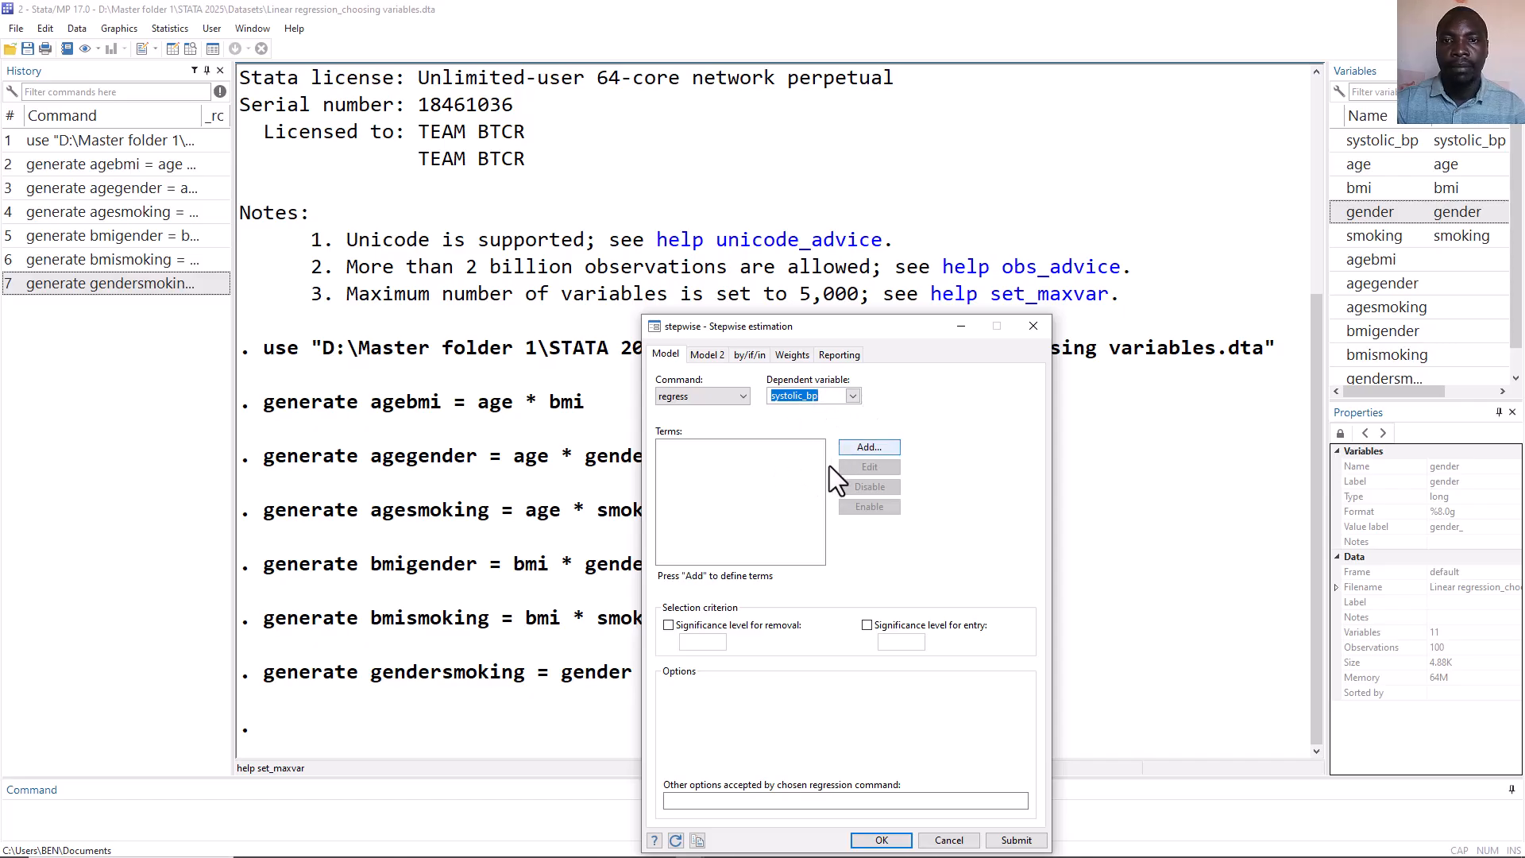
# Add age as the first term of the stepwise model.
pyautogui.click(874, 445)
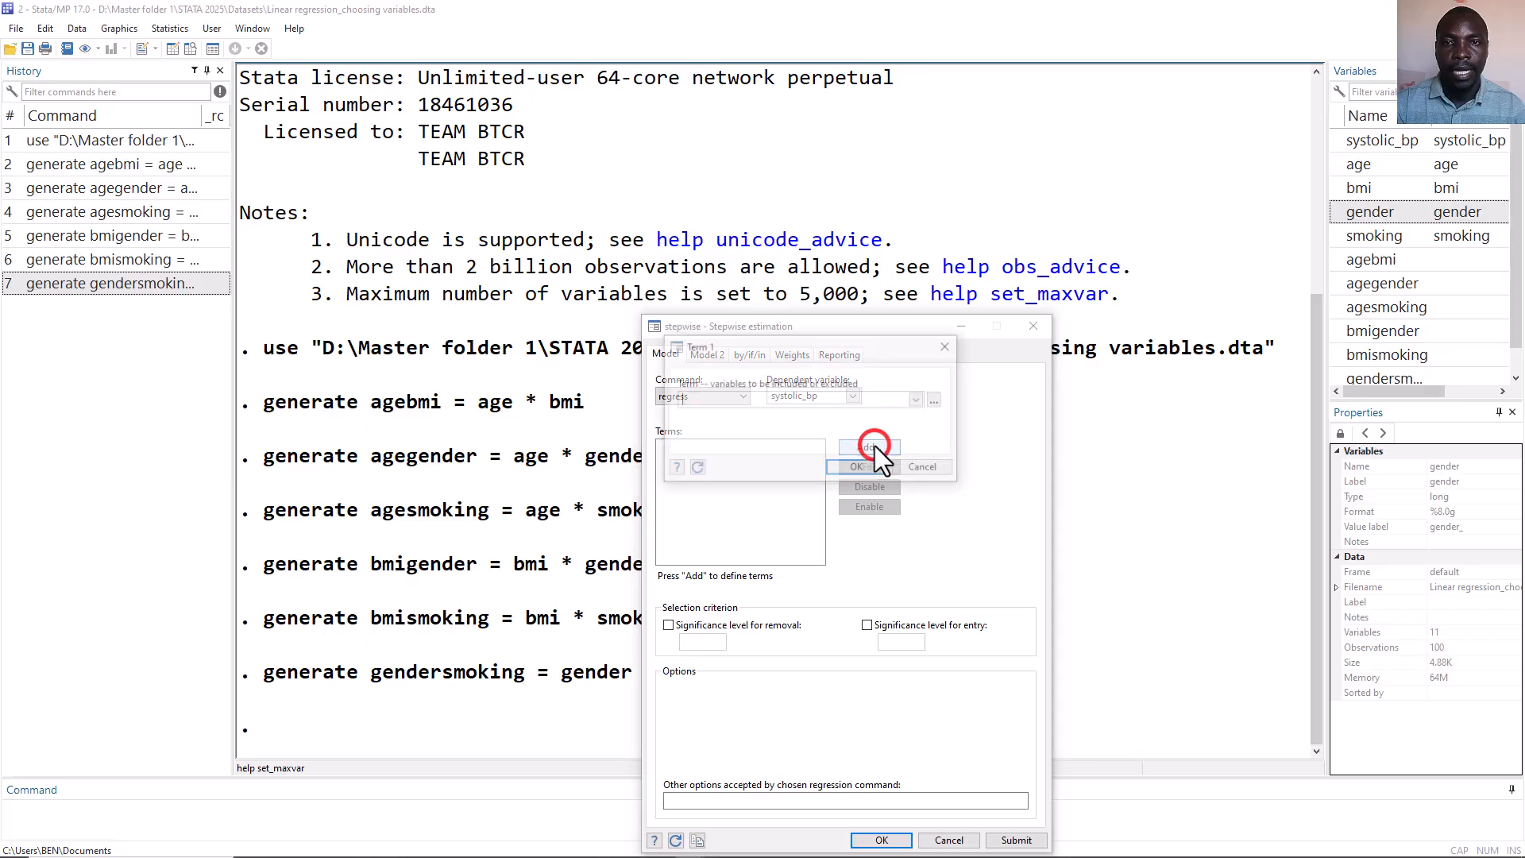
pyautogui.click(918, 401)
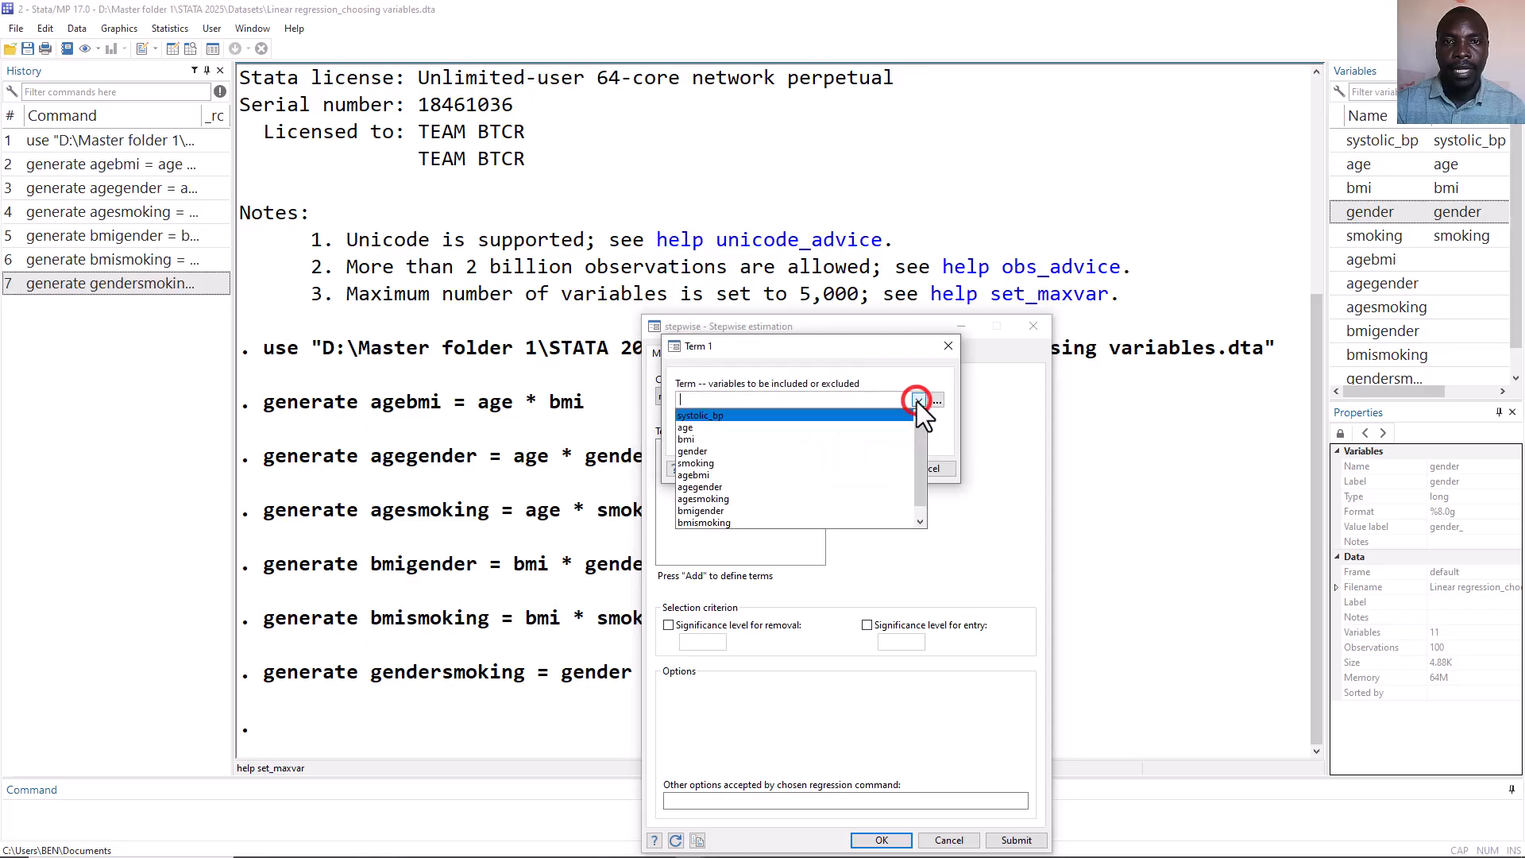
pyautogui.click(837, 429)
pyautogui.click(951, 526)
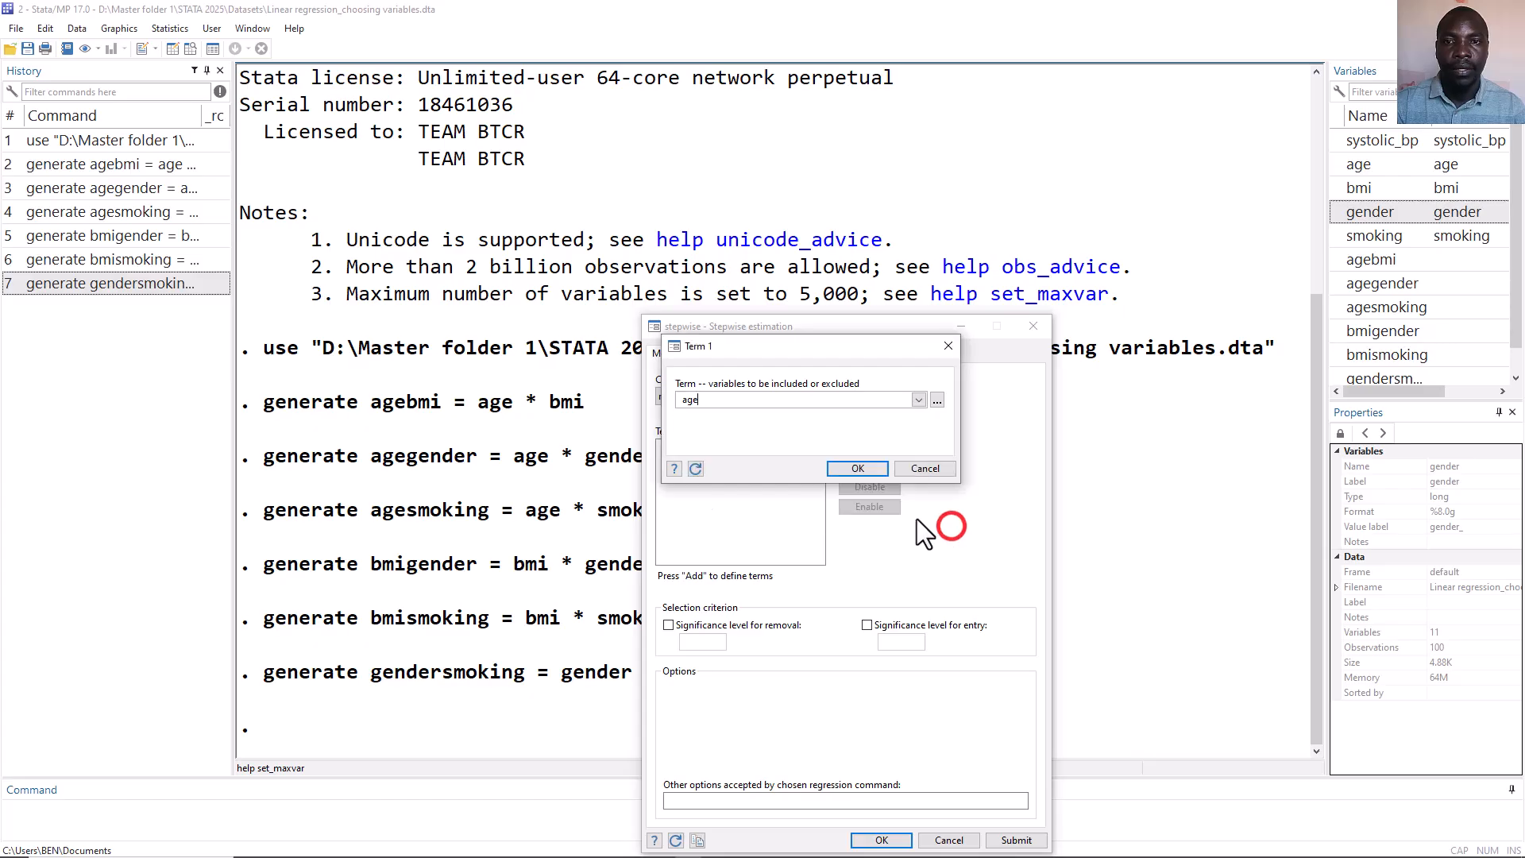
pyautogui.click(873, 470)
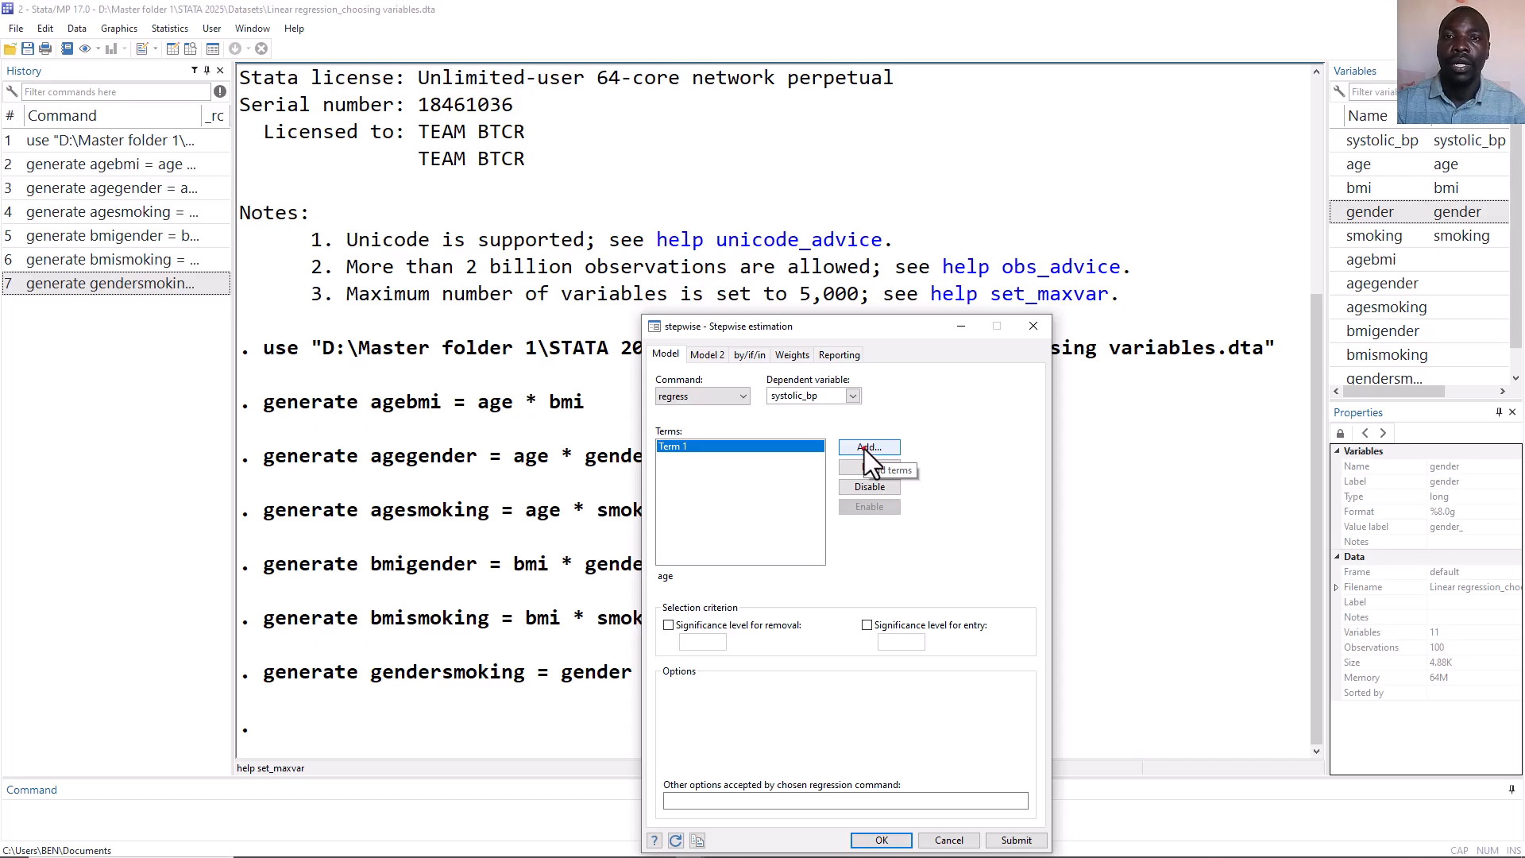
# Add bmi as the second term of the stepwise model.
pyautogui.click(866, 449)
pyautogui.click(917, 398)
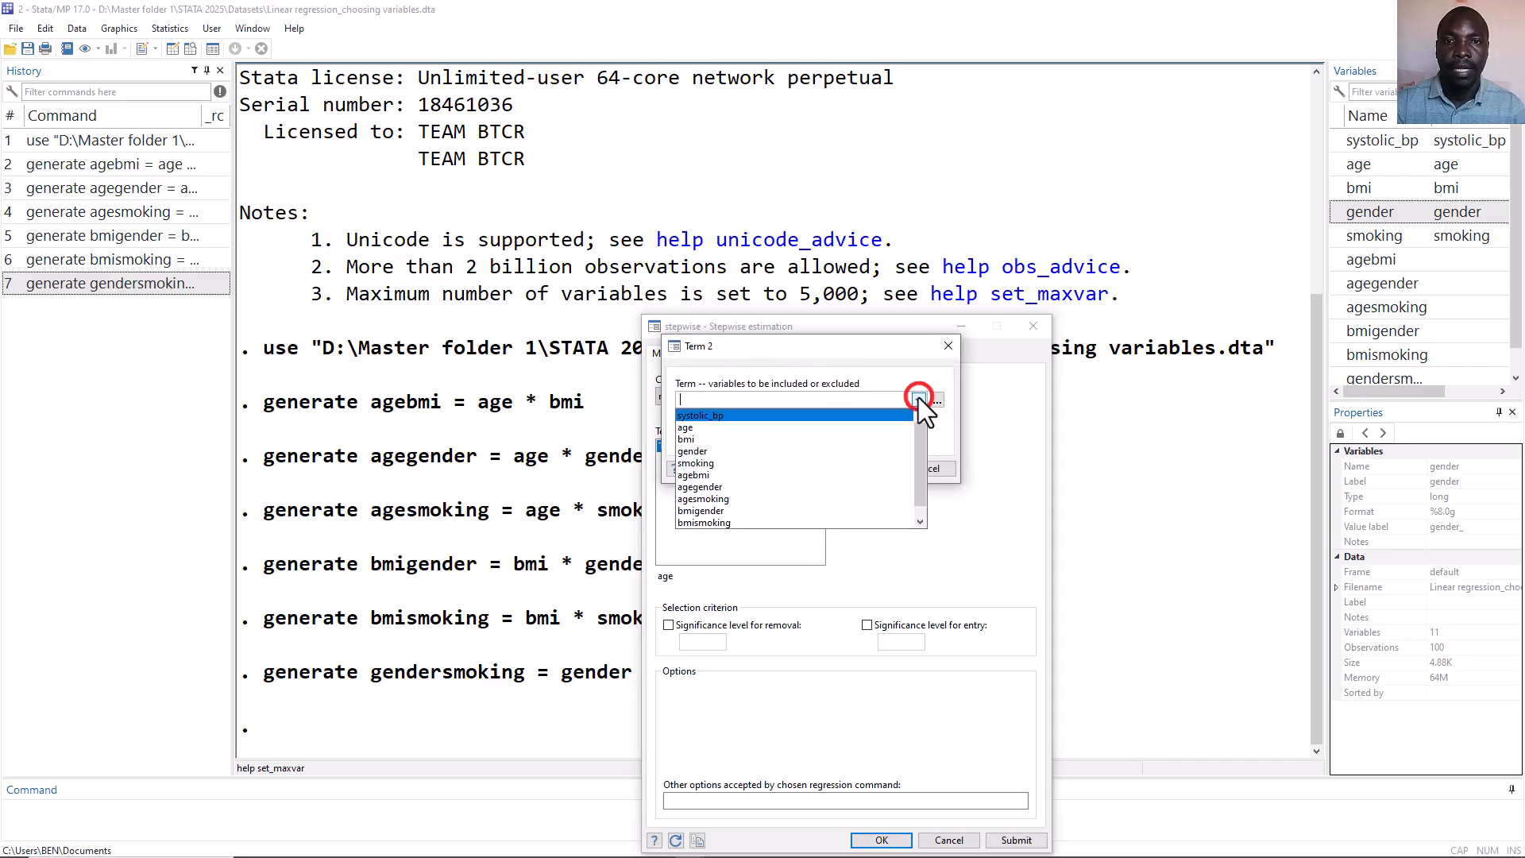
pyautogui.click(830, 439)
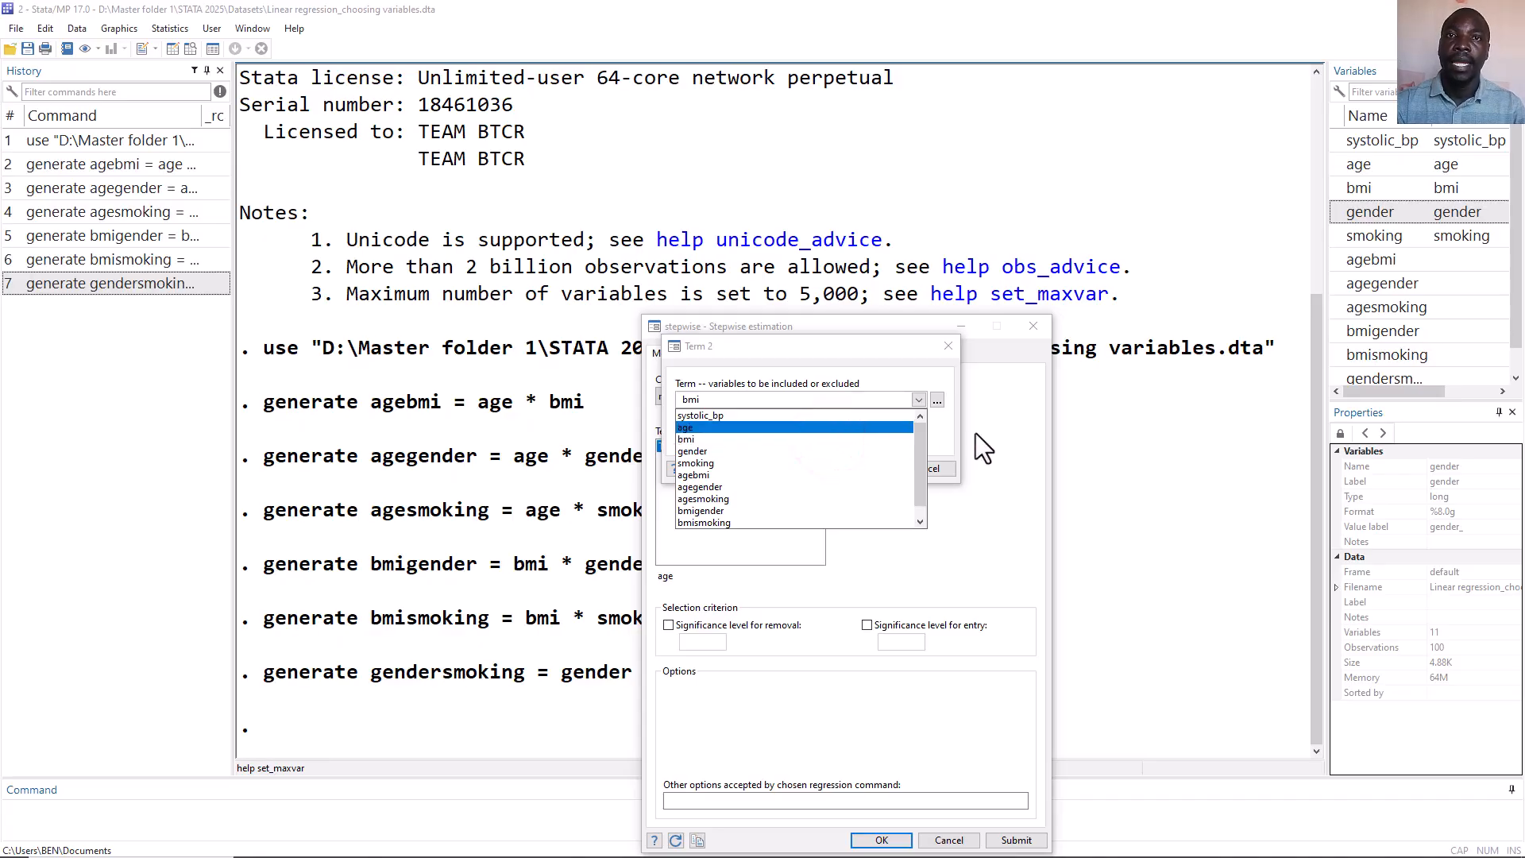
pyautogui.click(935, 537)
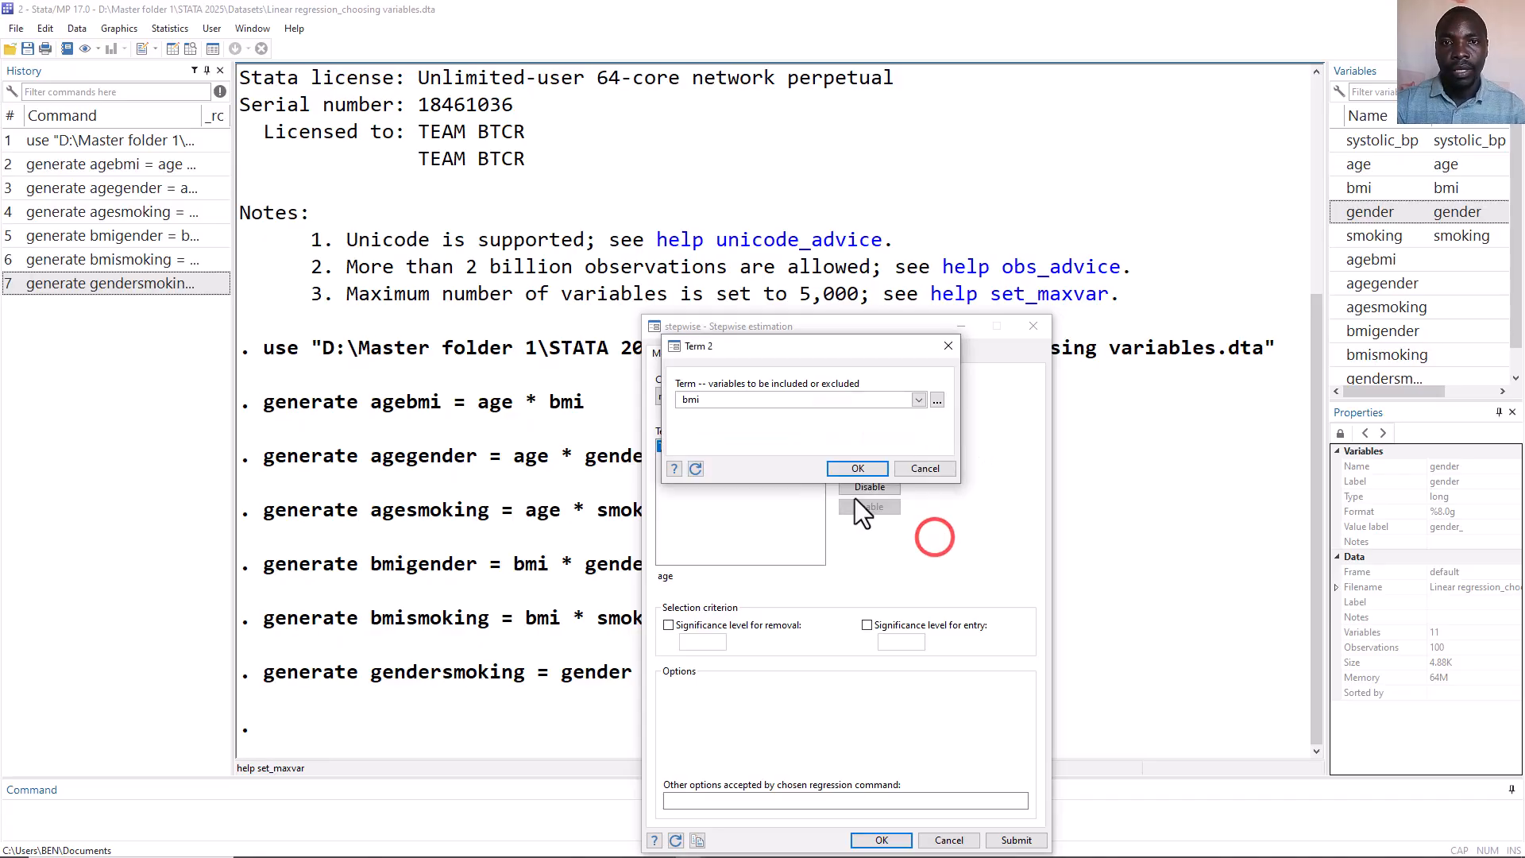
pyautogui.click(851, 465)
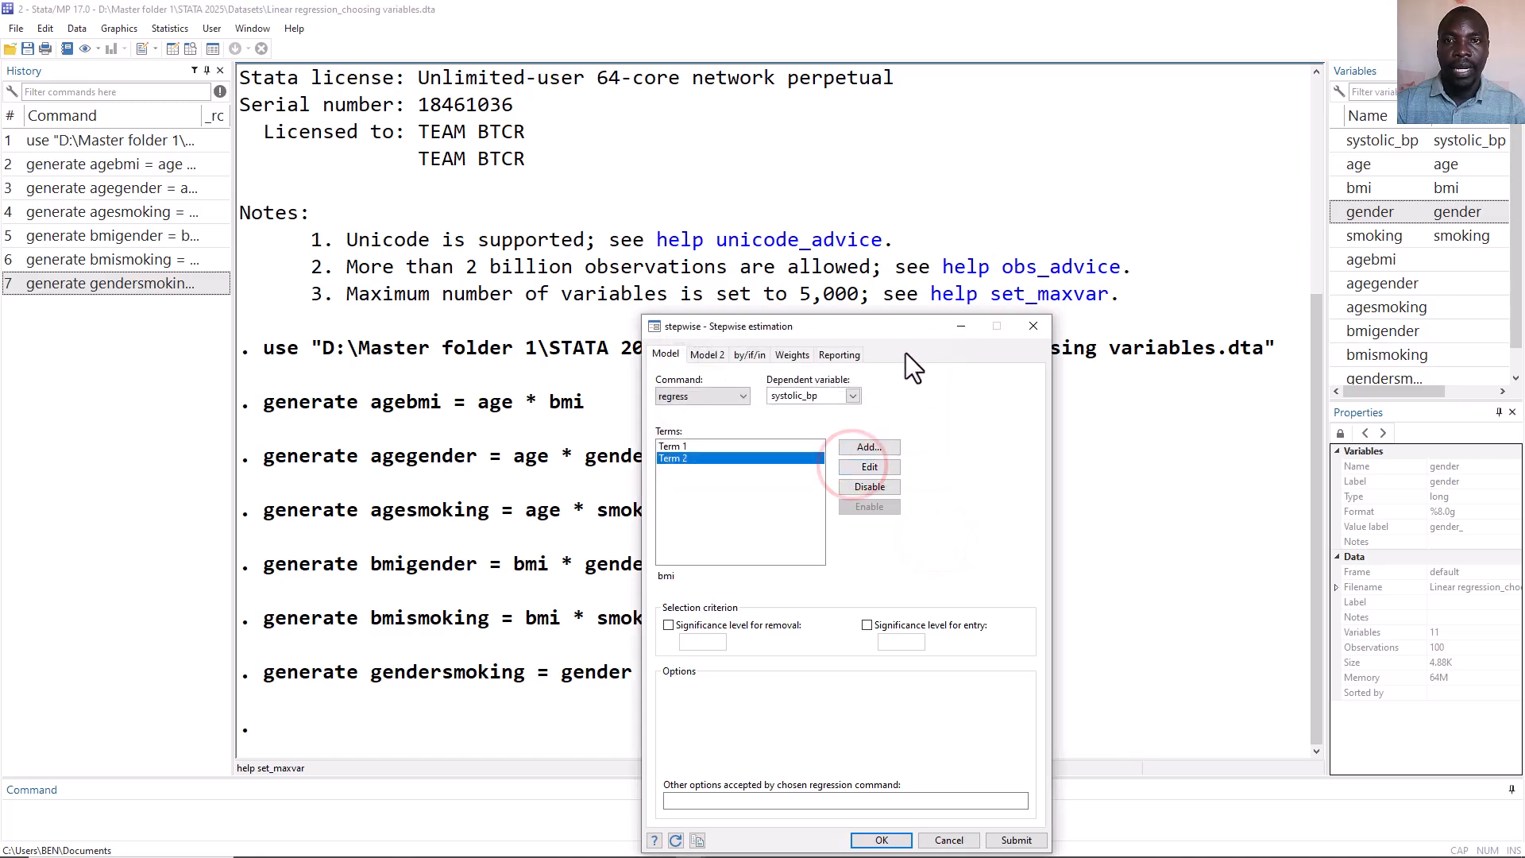
# Try to run the stepwise regression without specifying any significance level.
pyautogui.moveTo(908, 330); pyautogui.dragTo(959, 164)
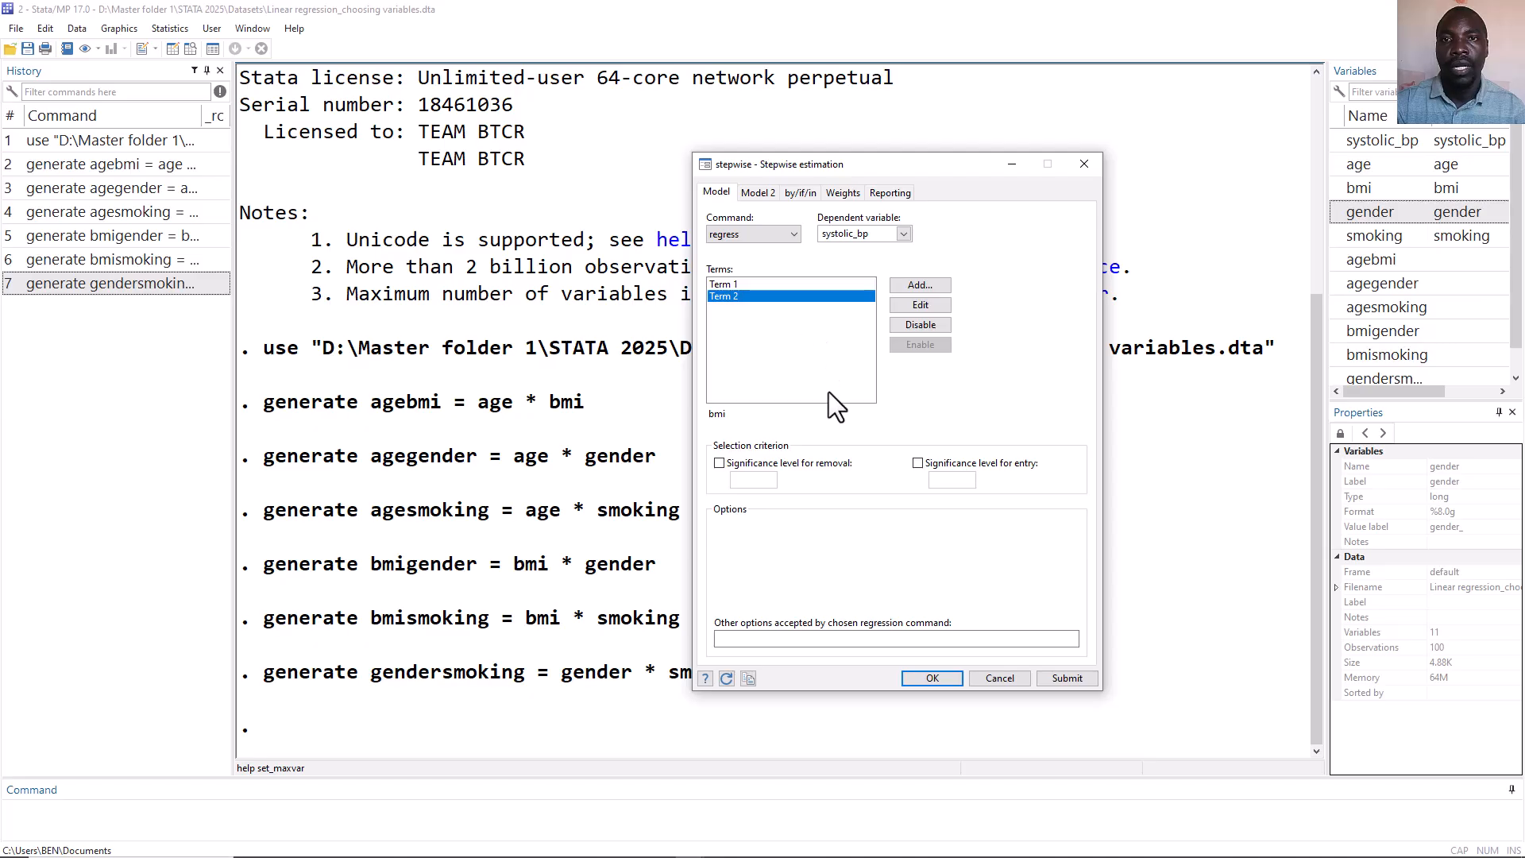
pyautogui.click(932, 678)
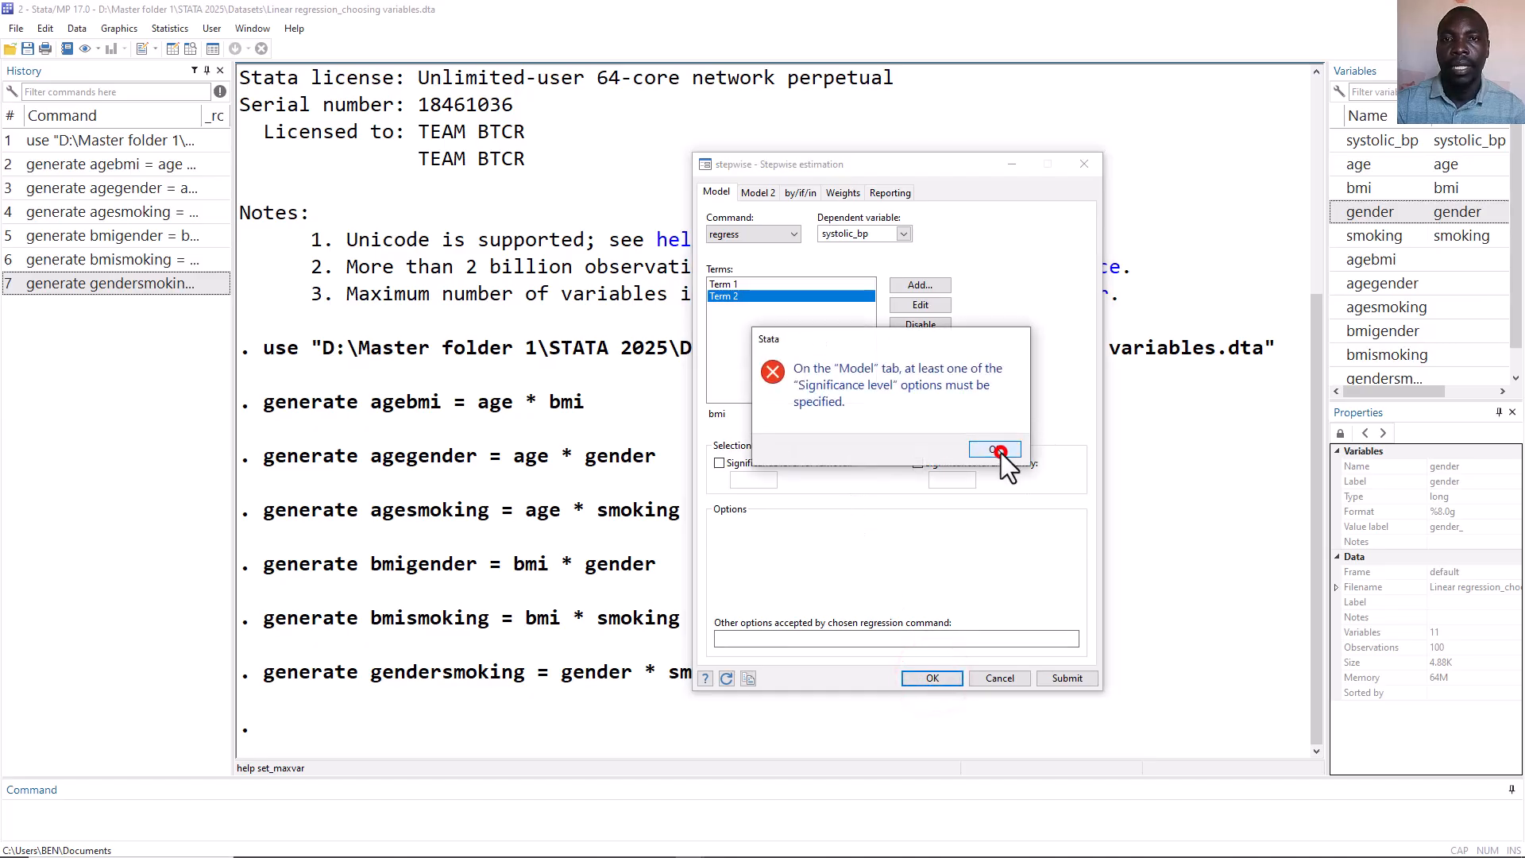
pyautogui.click(997, 450)
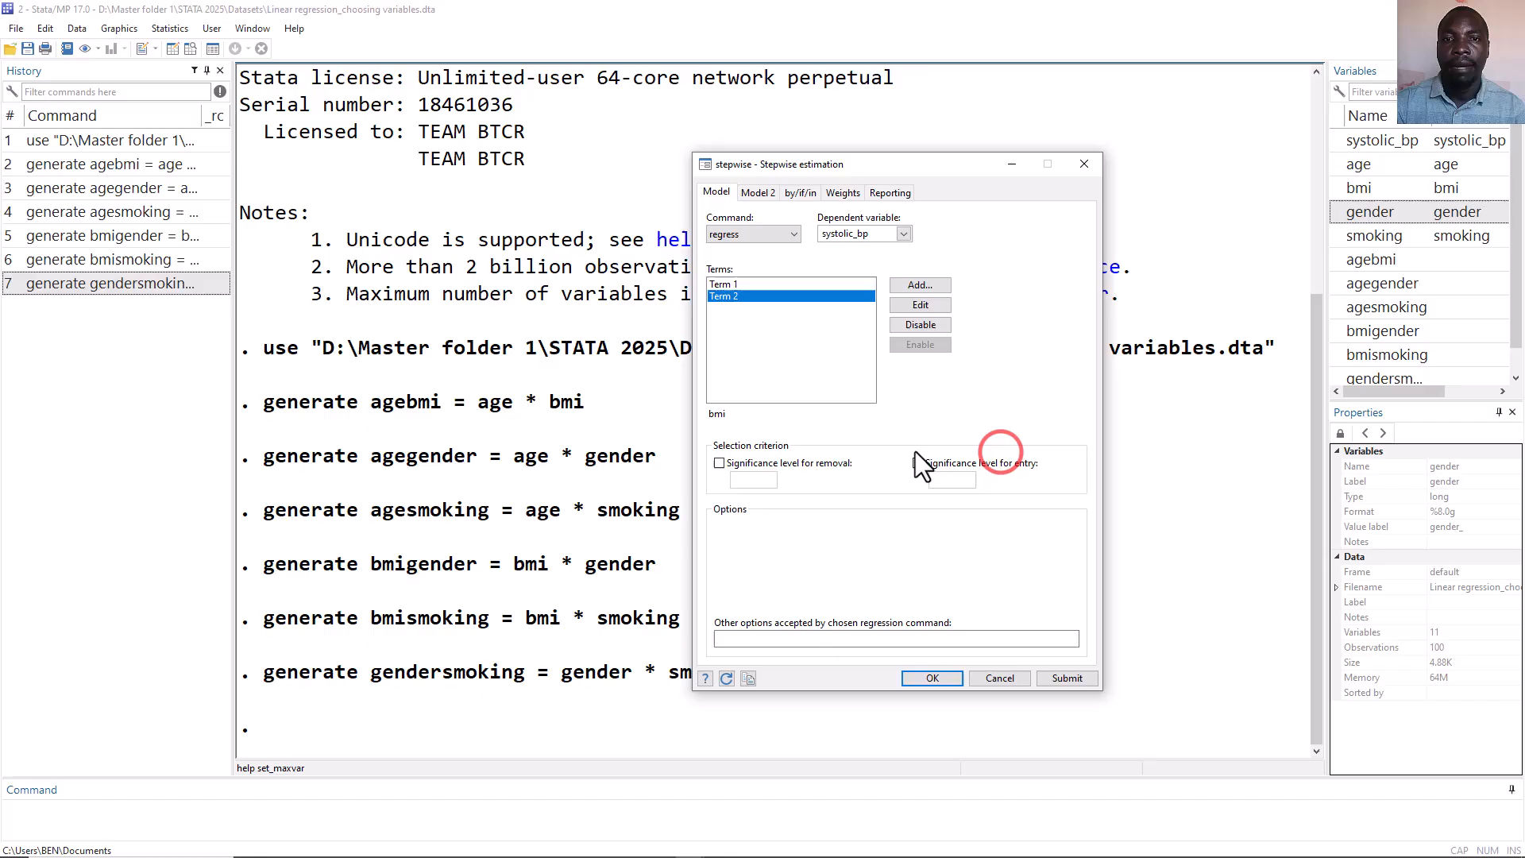
# Set the significance level for removal to 0.05 and run the stepwise regression.
pyautogui.click(720, 463)
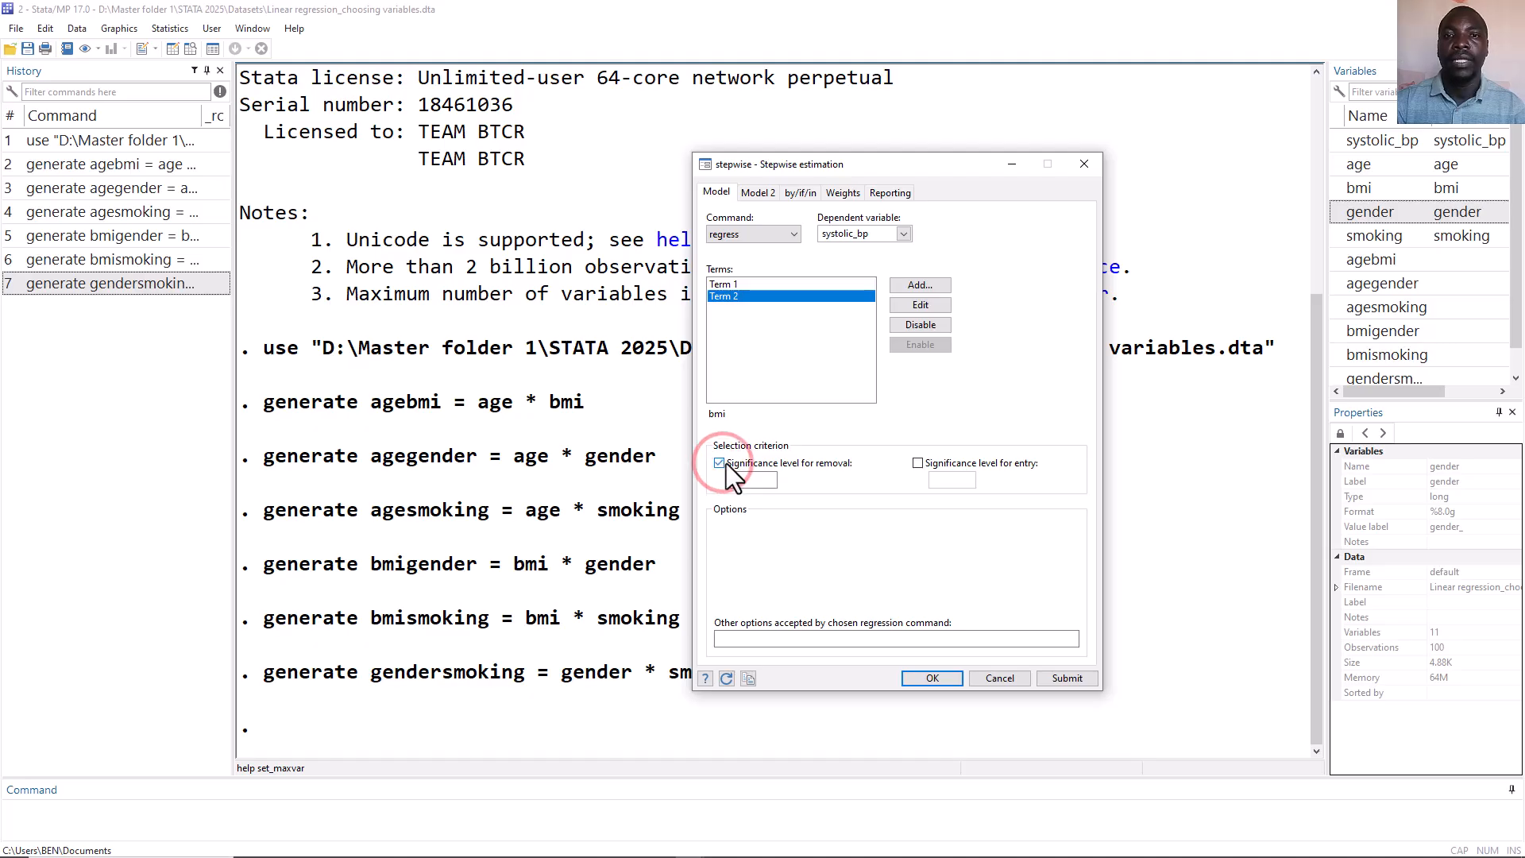
pyautogui.click(747, 479)
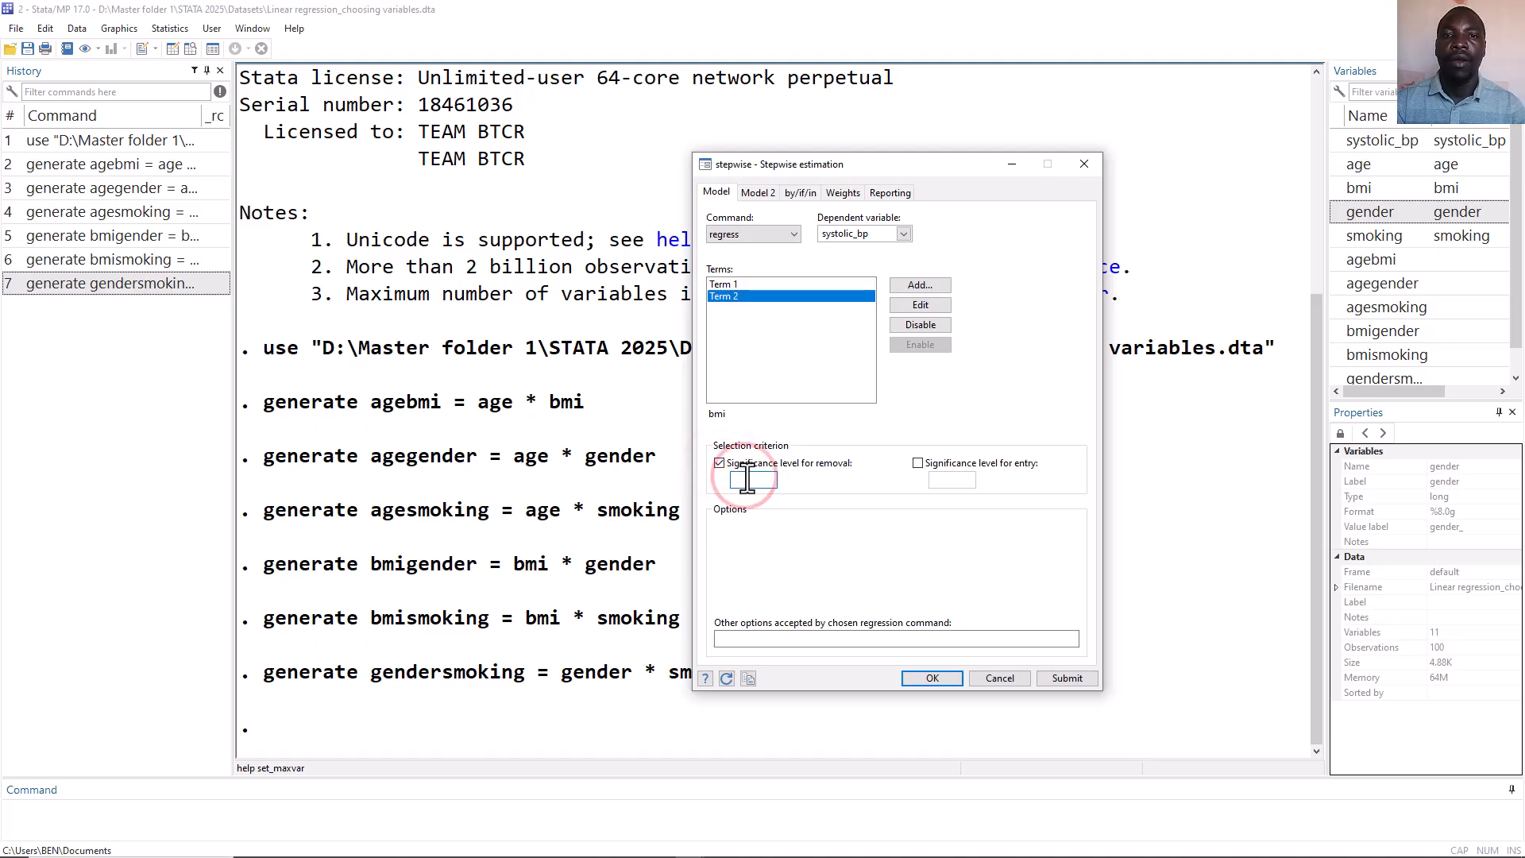
pyautogui.write('0.0')
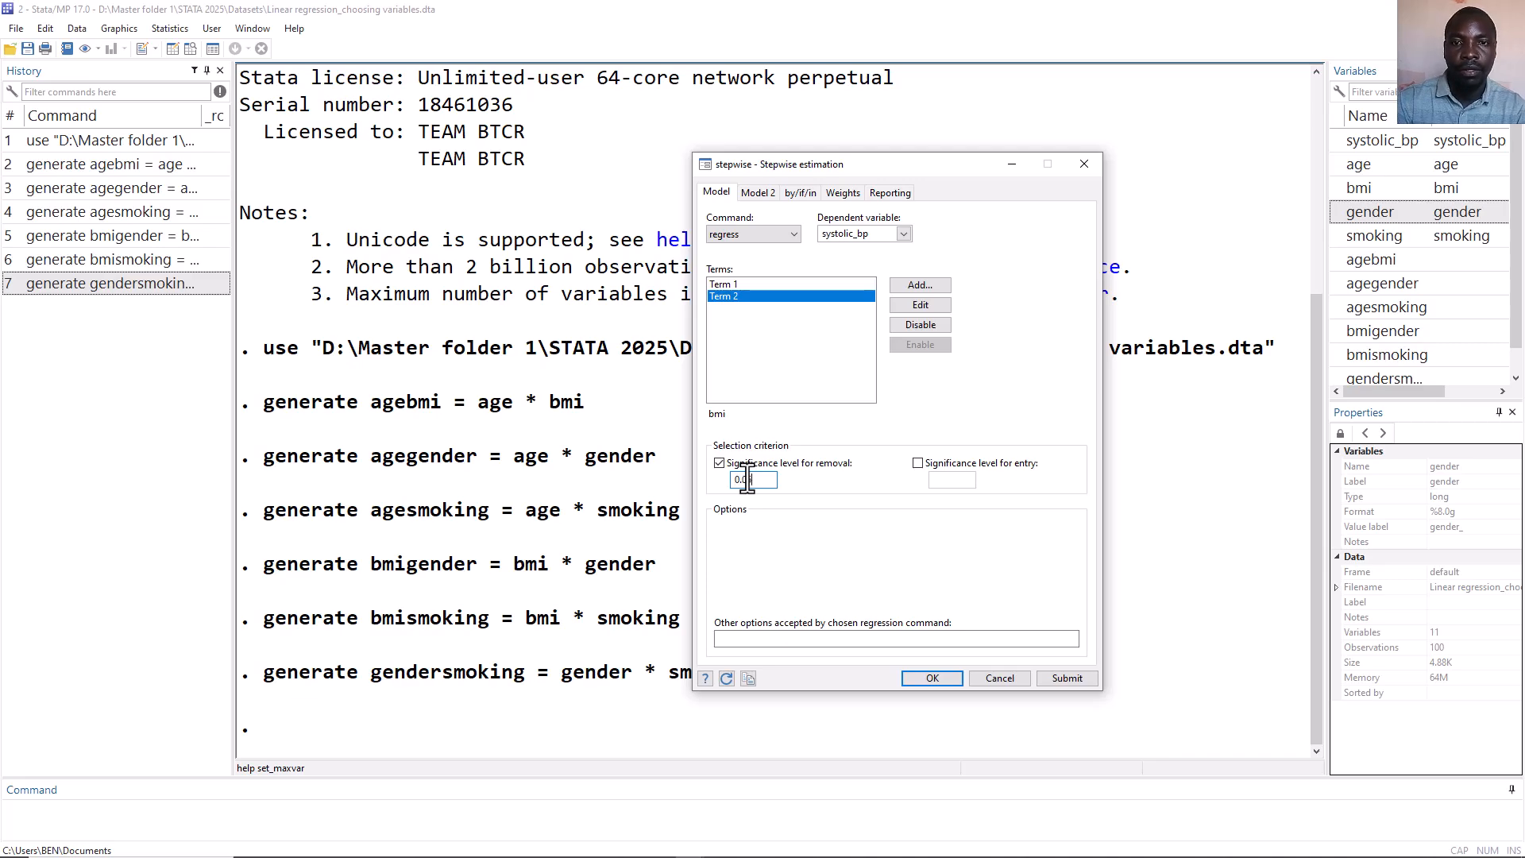
pyautogui.write('5')
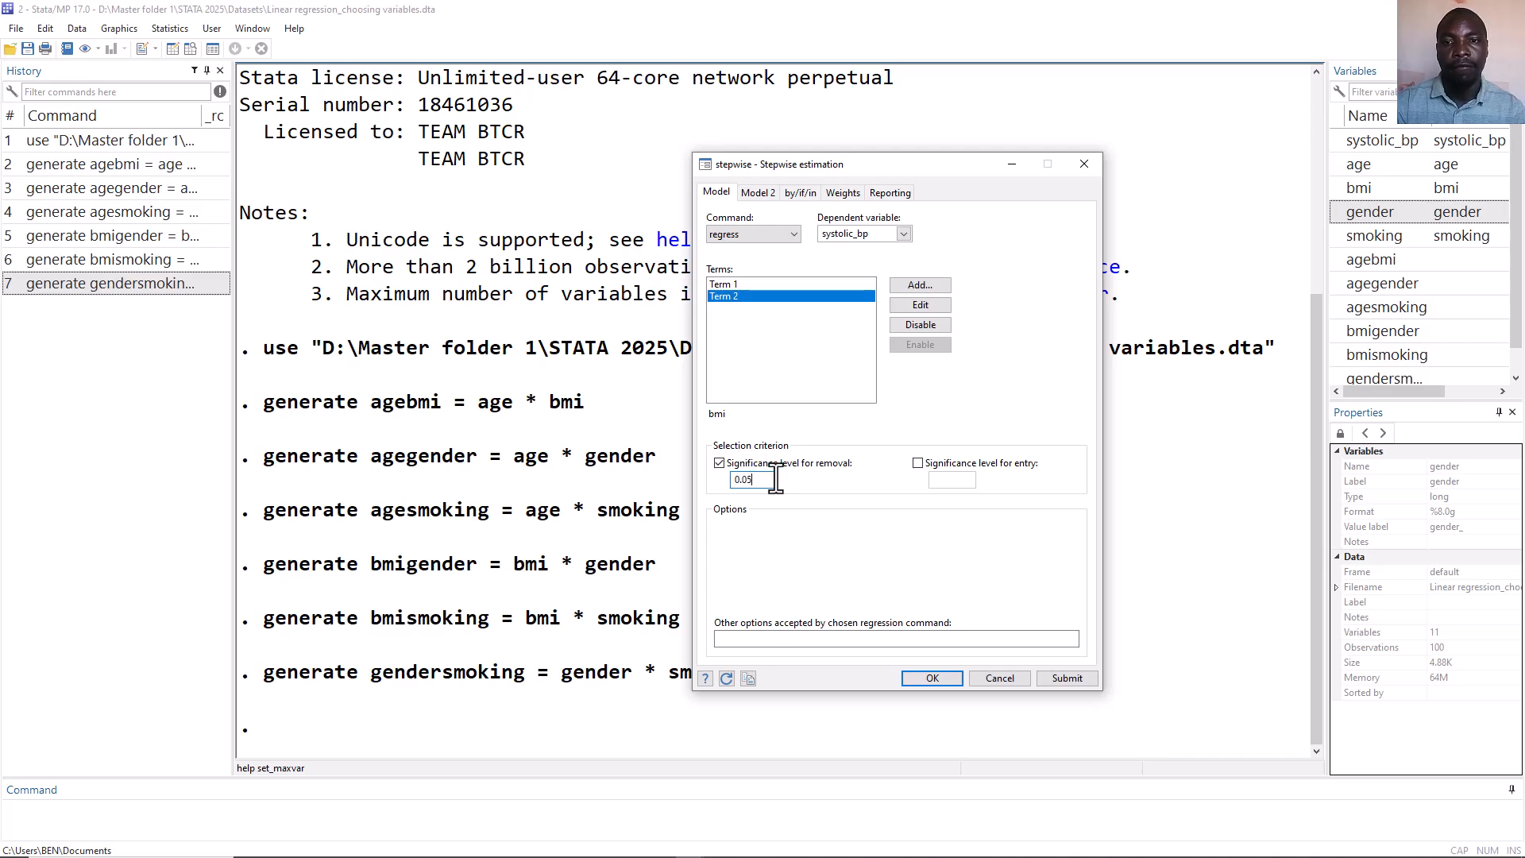
pyautogui.click(917, 677)
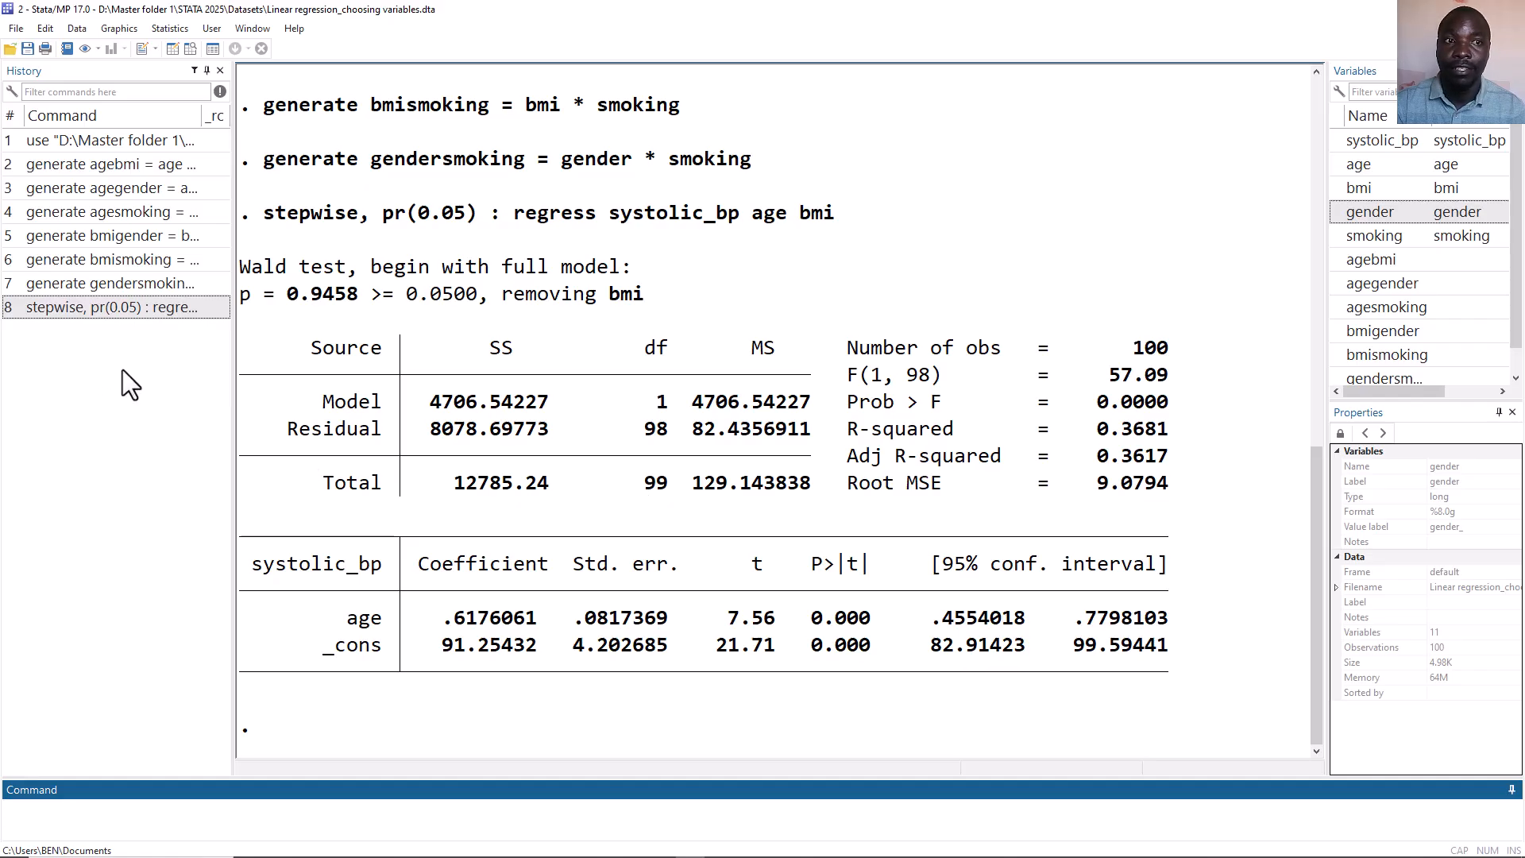
# Recall the previous stepwise command and append gender, smoking, agebmi, agegender and agesmoking to its variable list.
pyautogui.click(78, 312)
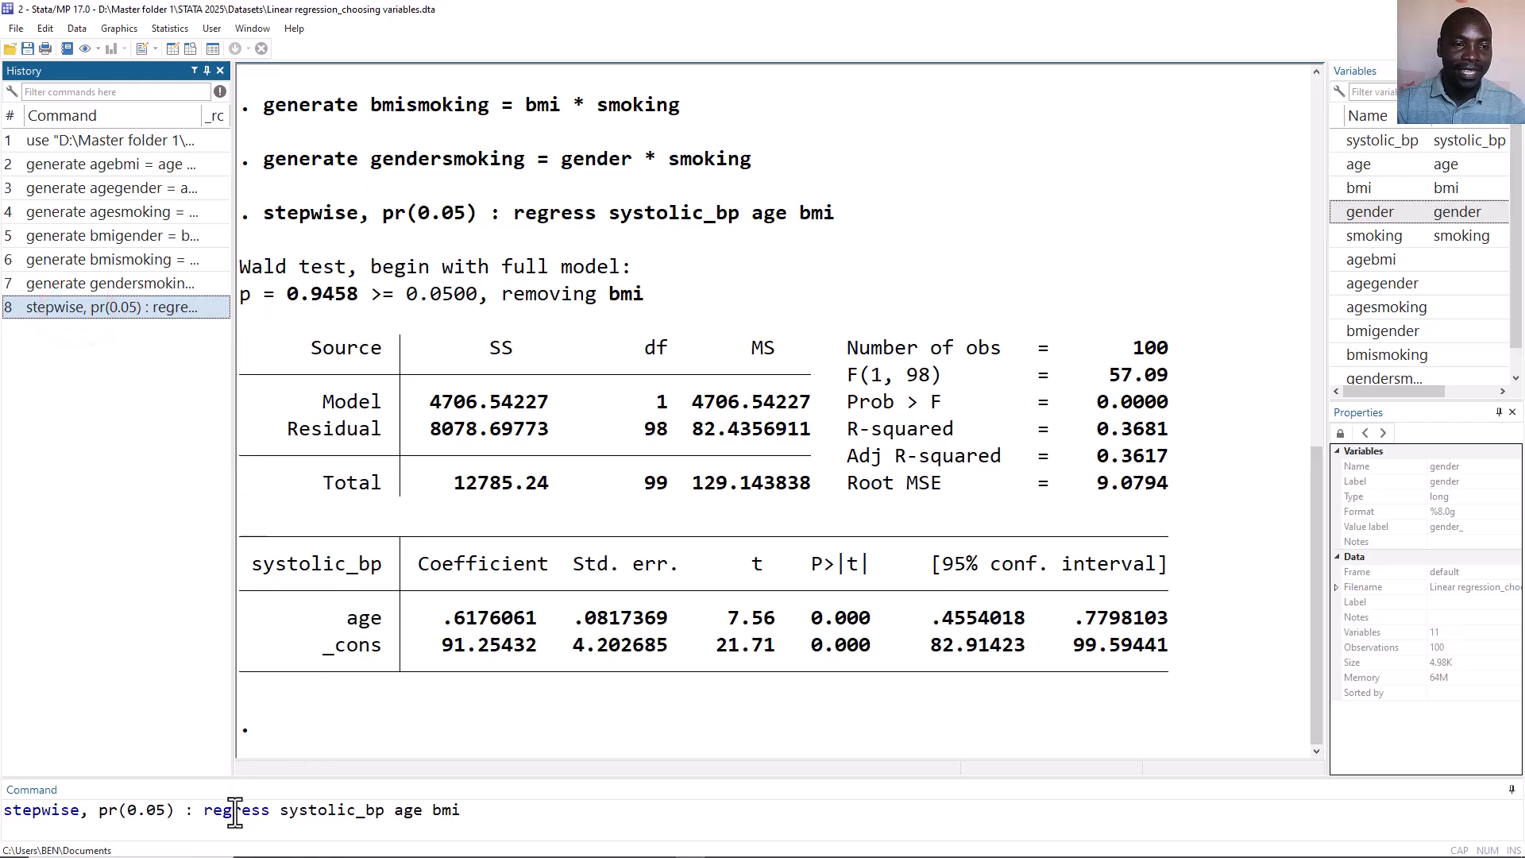
pyautogui.click(487, 813)
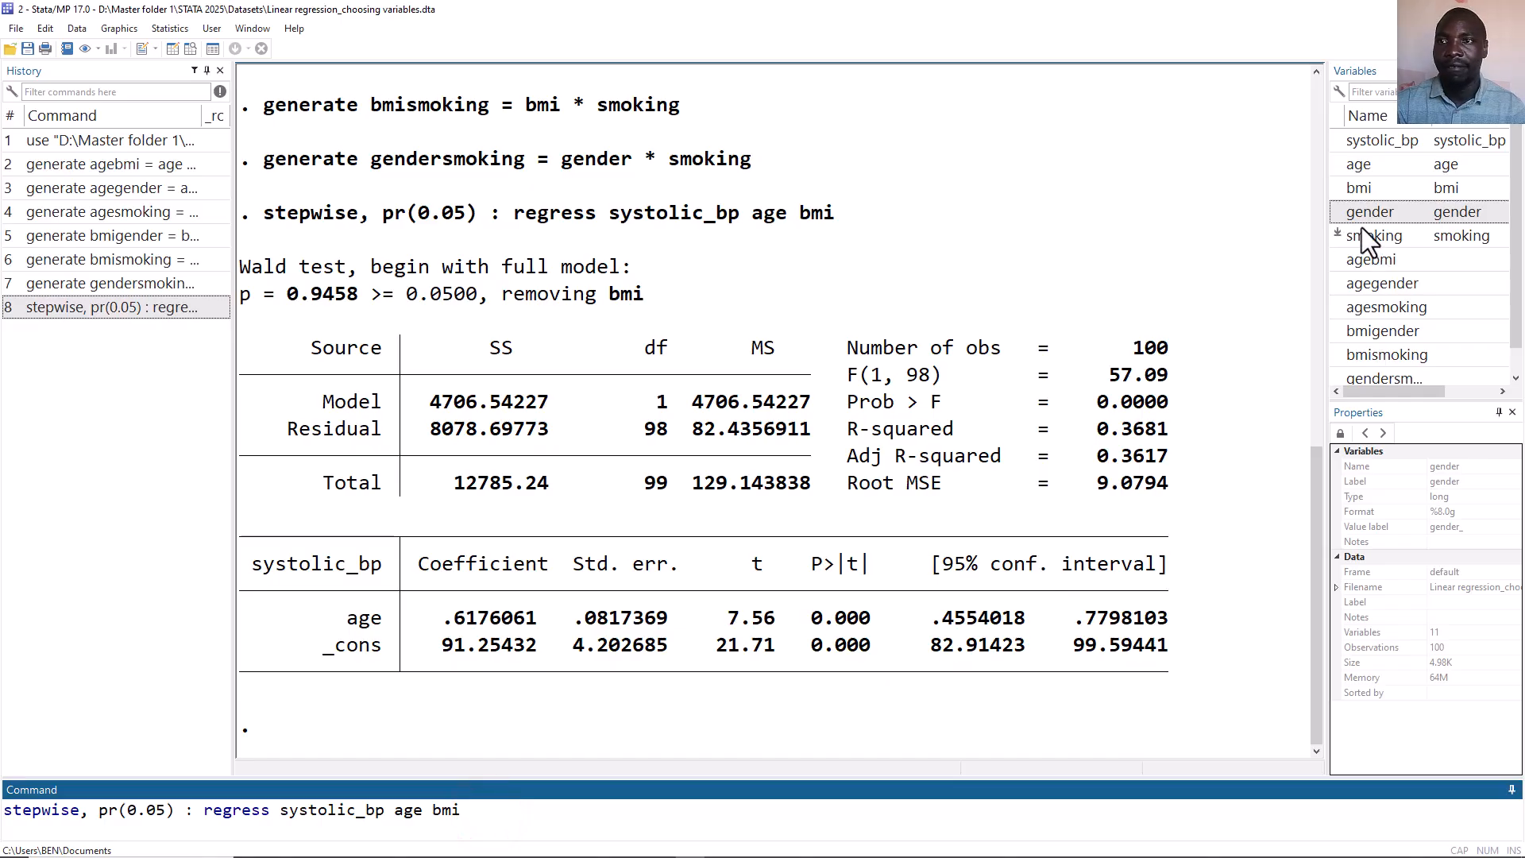
pyautogui.click(1338, 209)
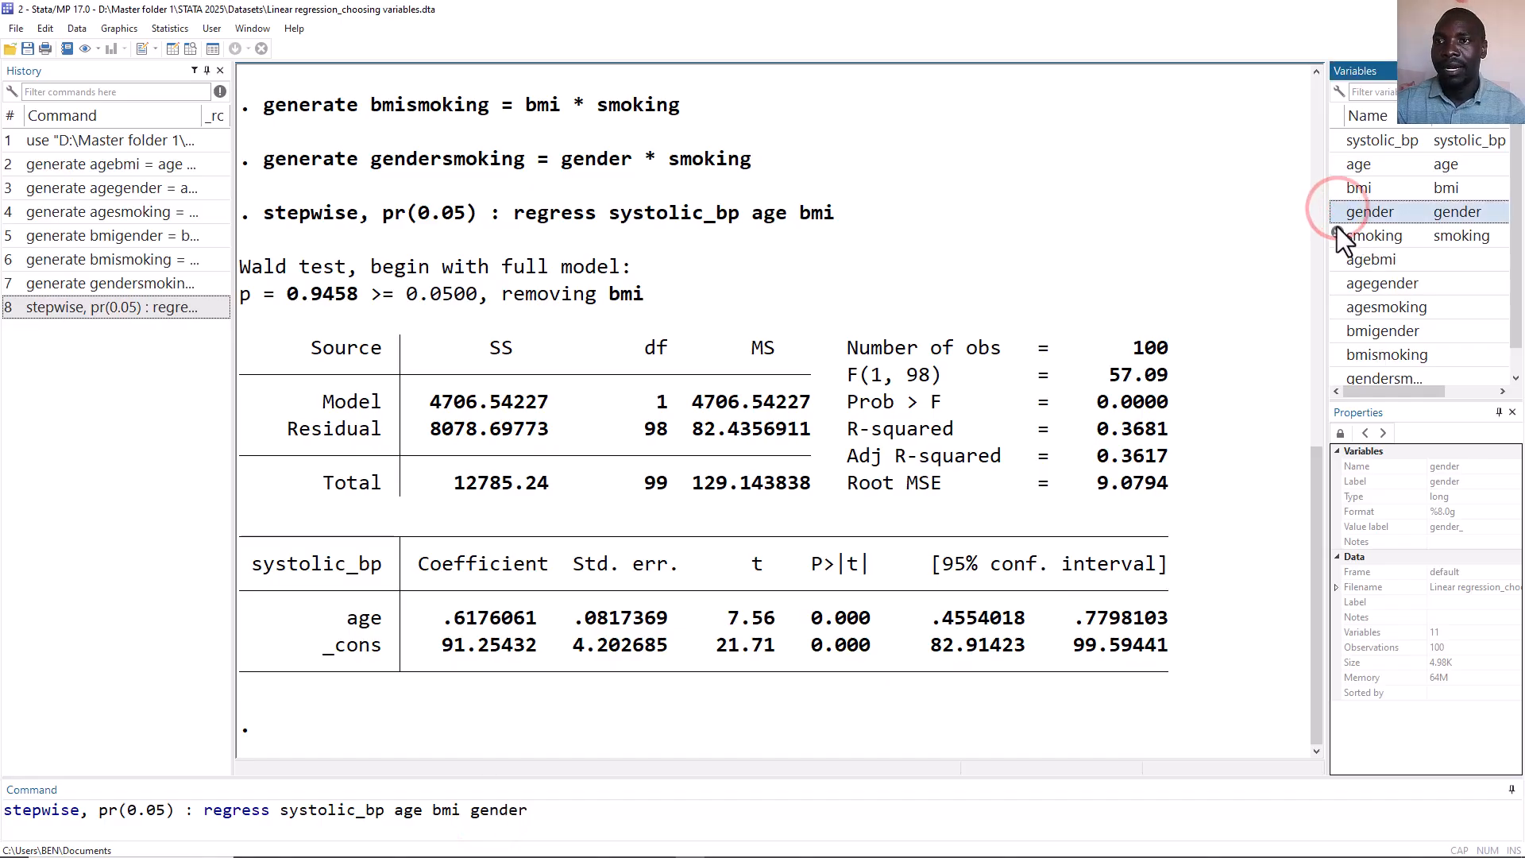
pyautogui.click(1336, 230)
pyautogui.click(1333, 255)
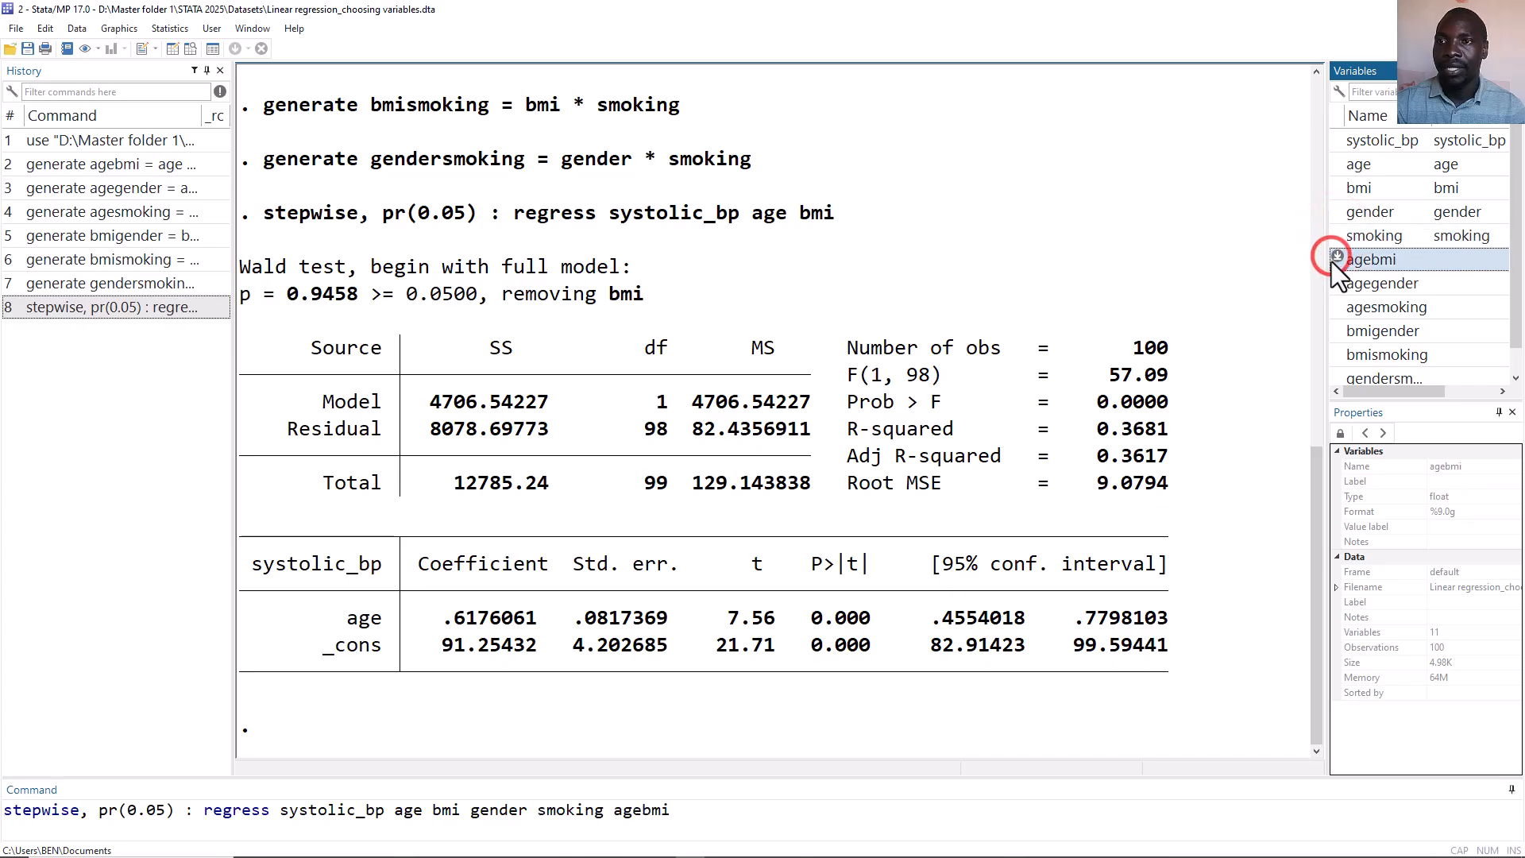
pyautogui.click(1333, 283)
pyautogui.click(1334, 302)
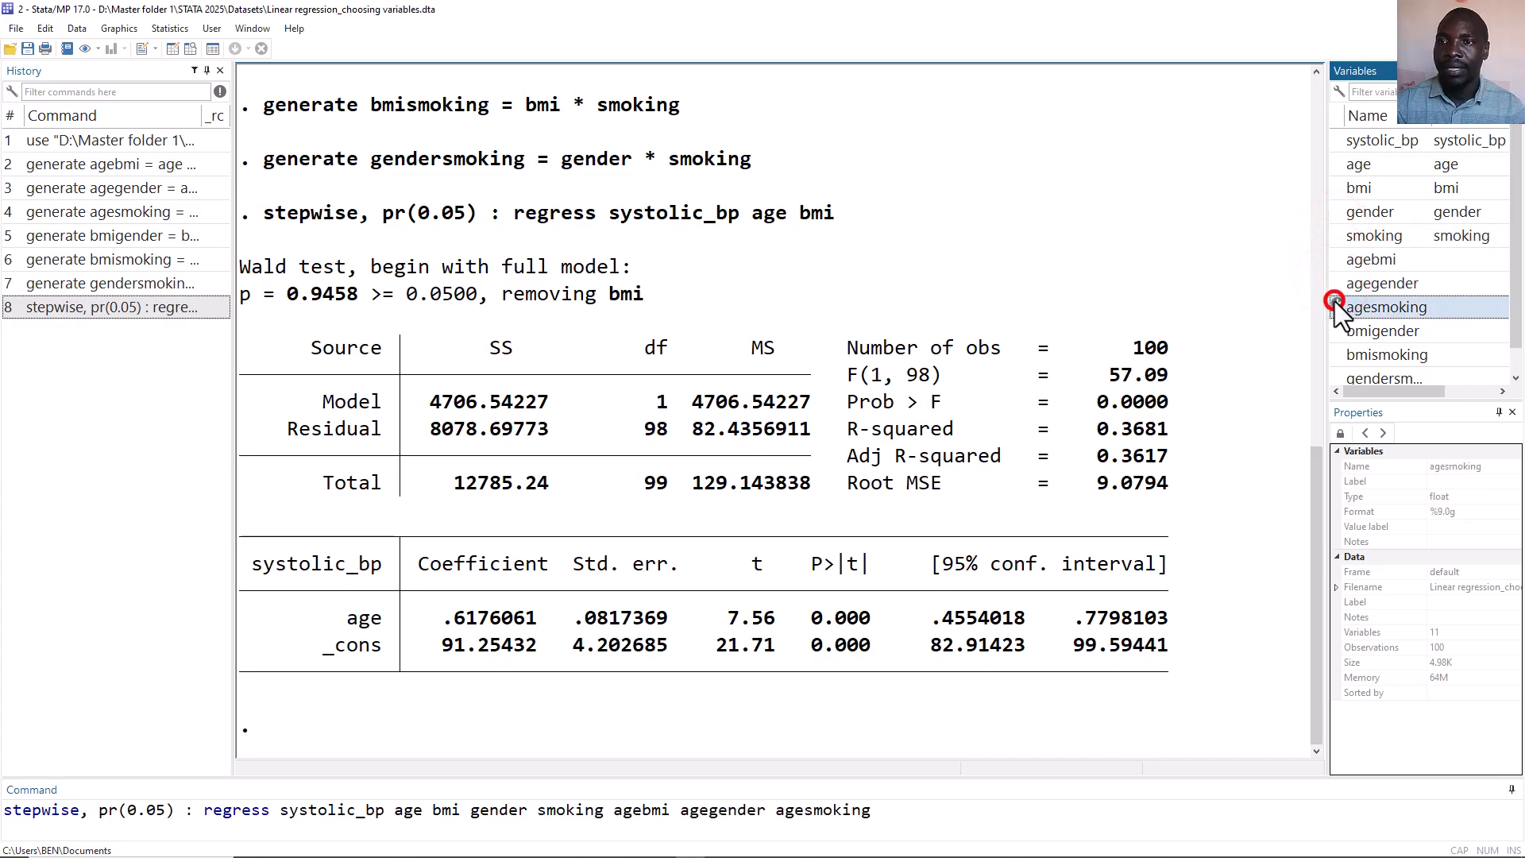
# Append bmigender, bmismoking and gendersmoking to the command and run the stepwise regression with all terms.
pyautogui.click(1333, 331)
pyautogui.scroll(-1, 1333, 330)
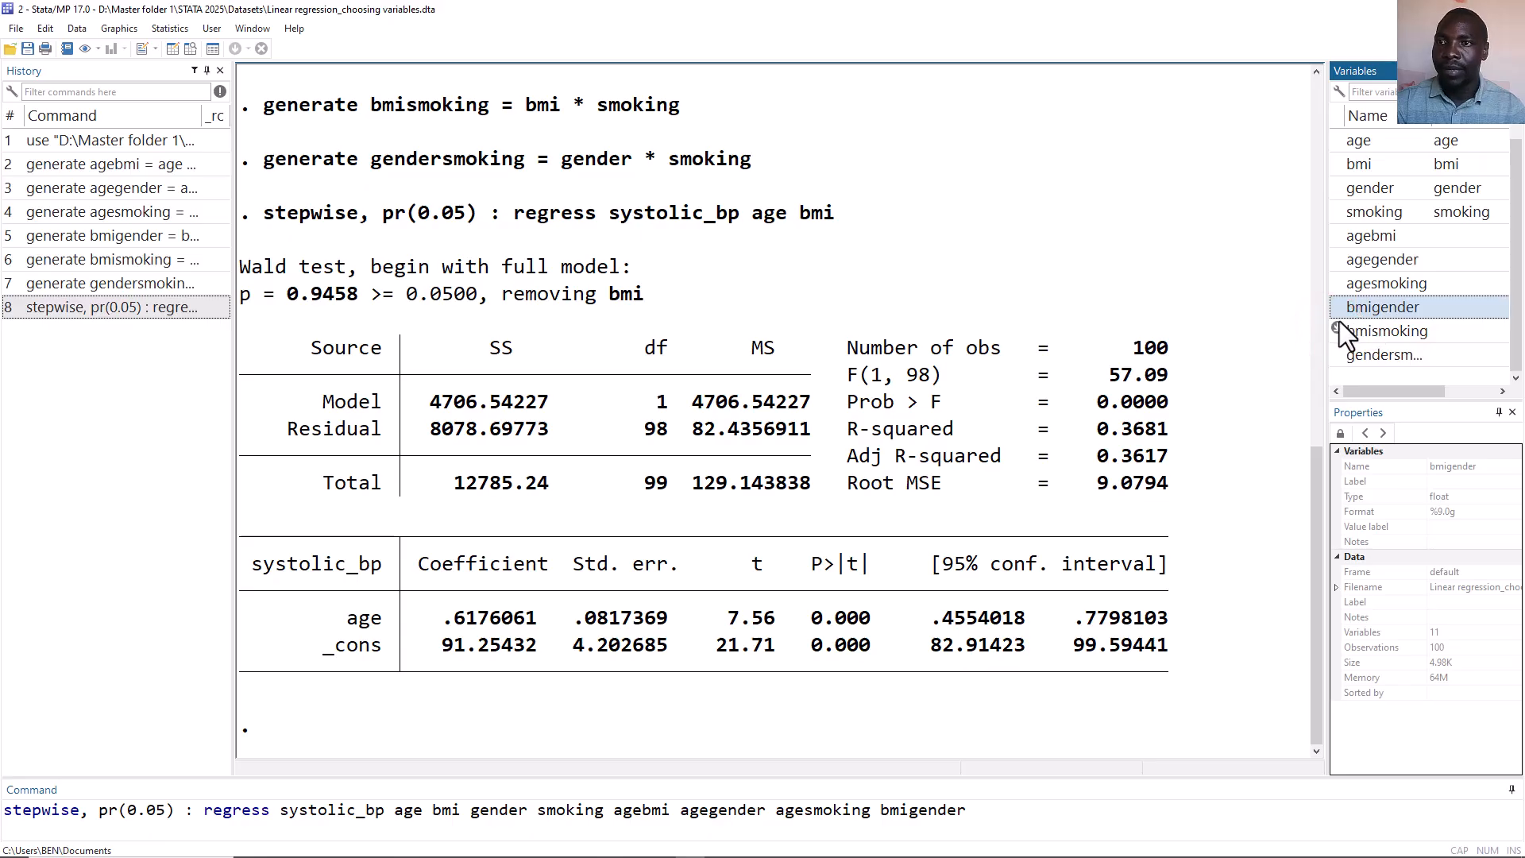
pyautogui.click(1337, 329)
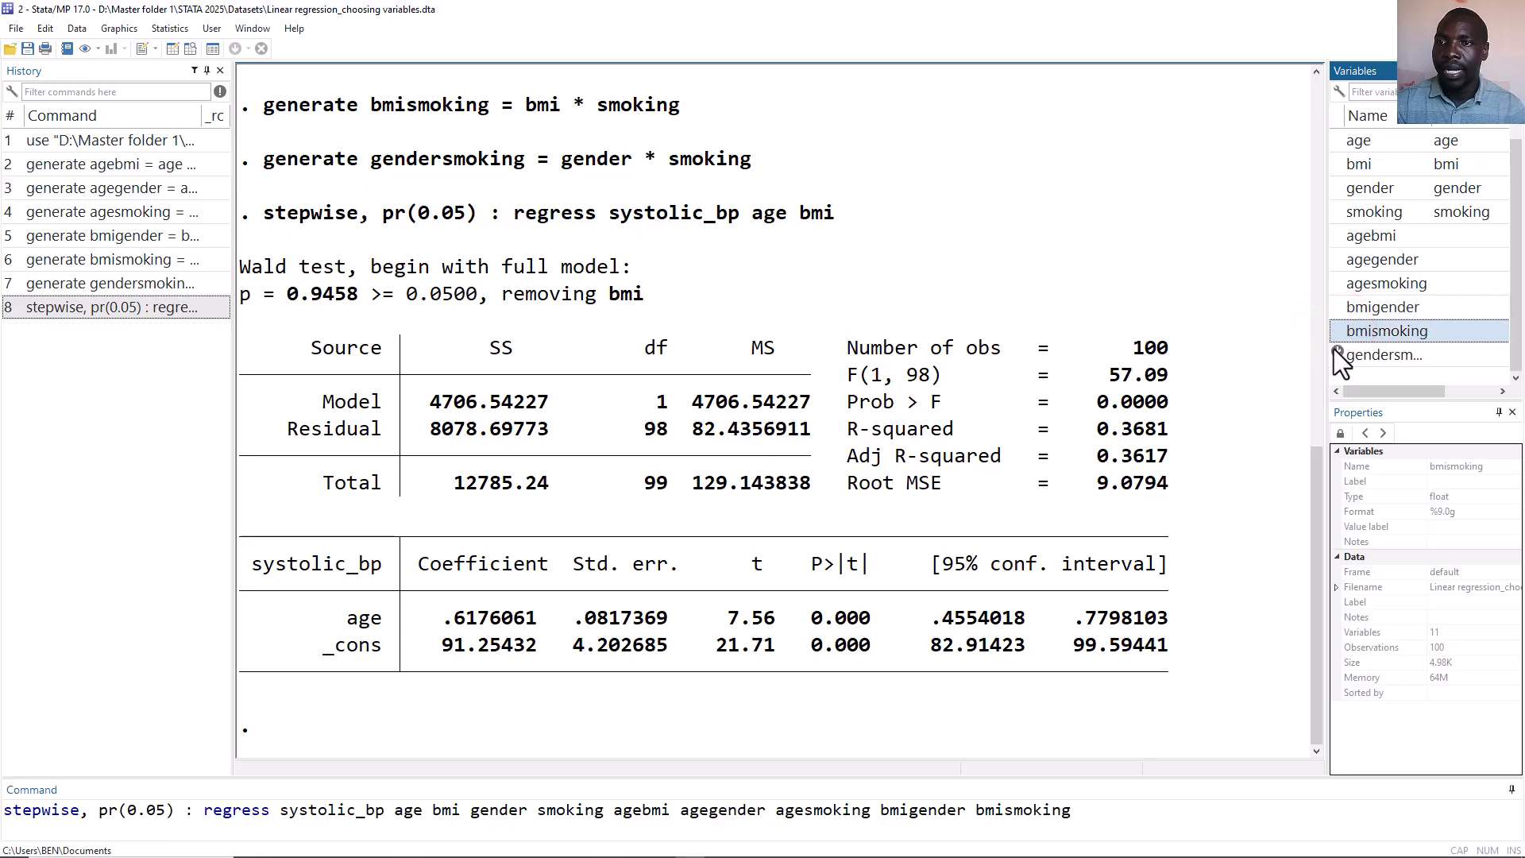
pyautogui.click(1337, 352)
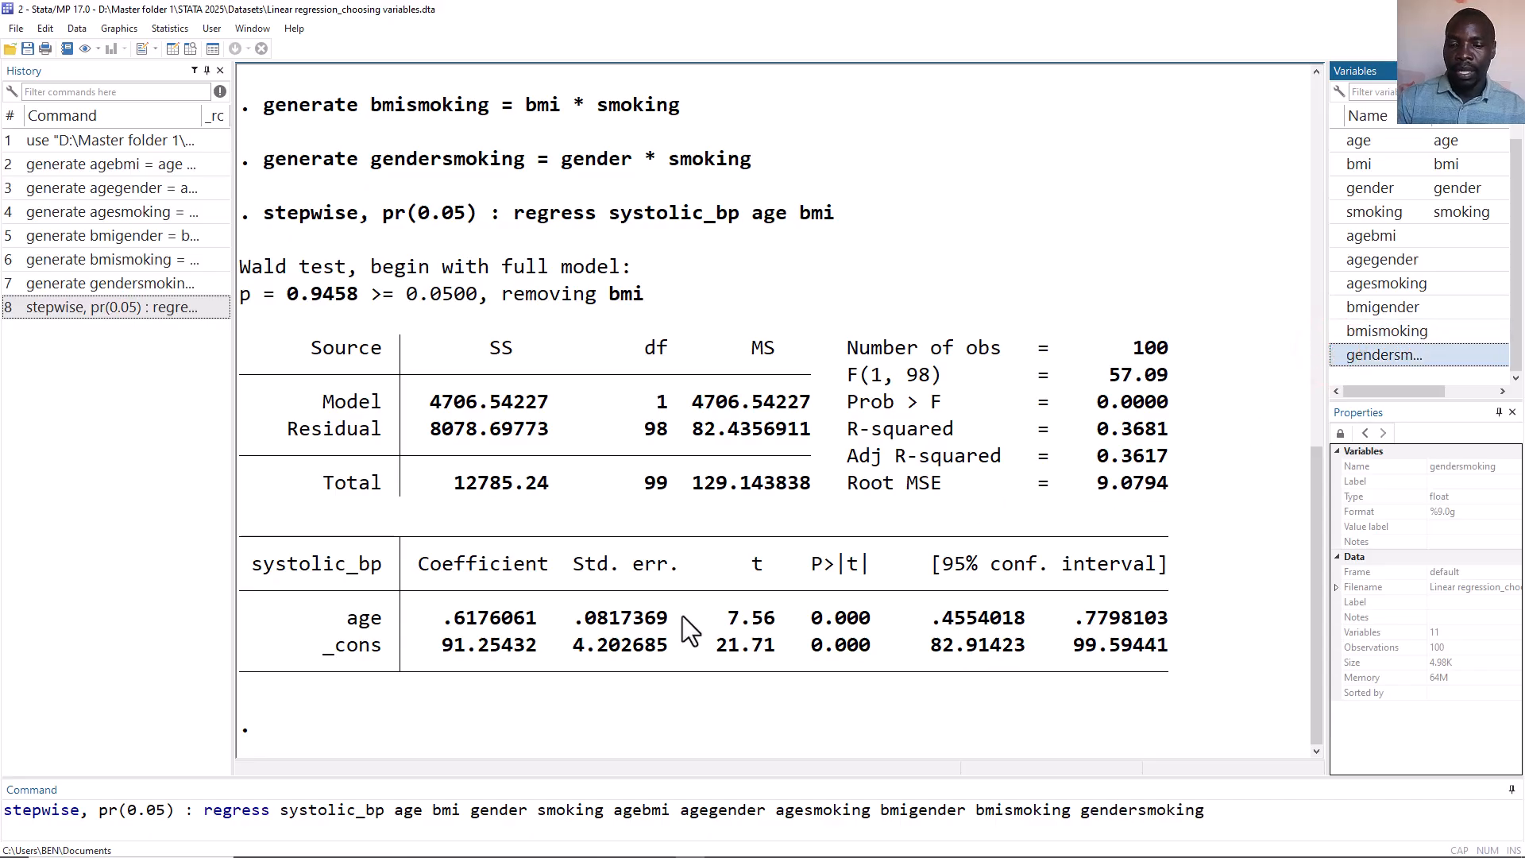
pyautogui.press('Return')
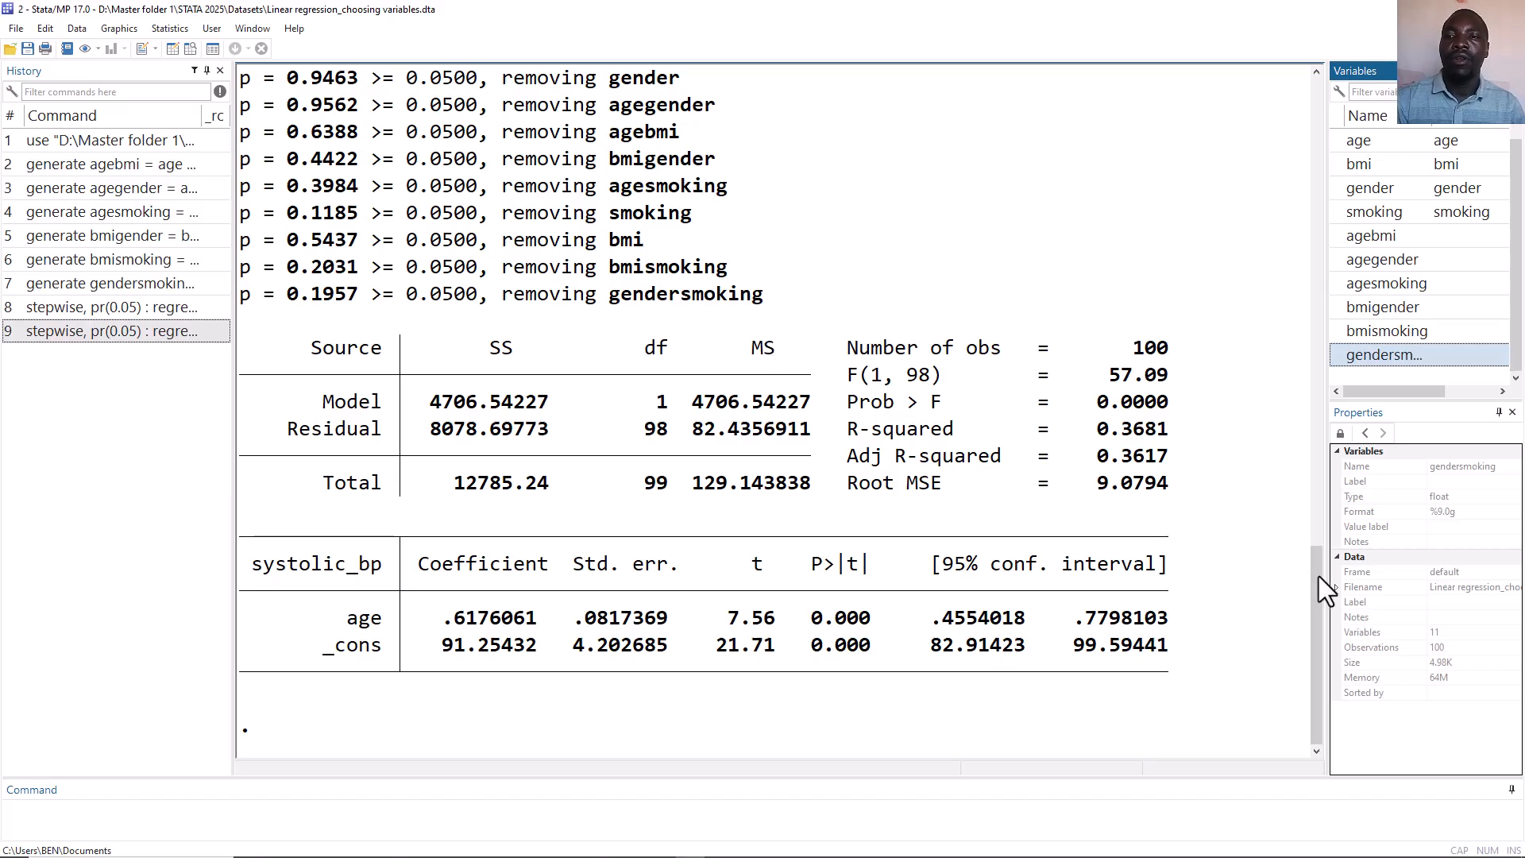
pyautogui.moveTo(1318, 575); pyautogui.dragTo(1321, 538)
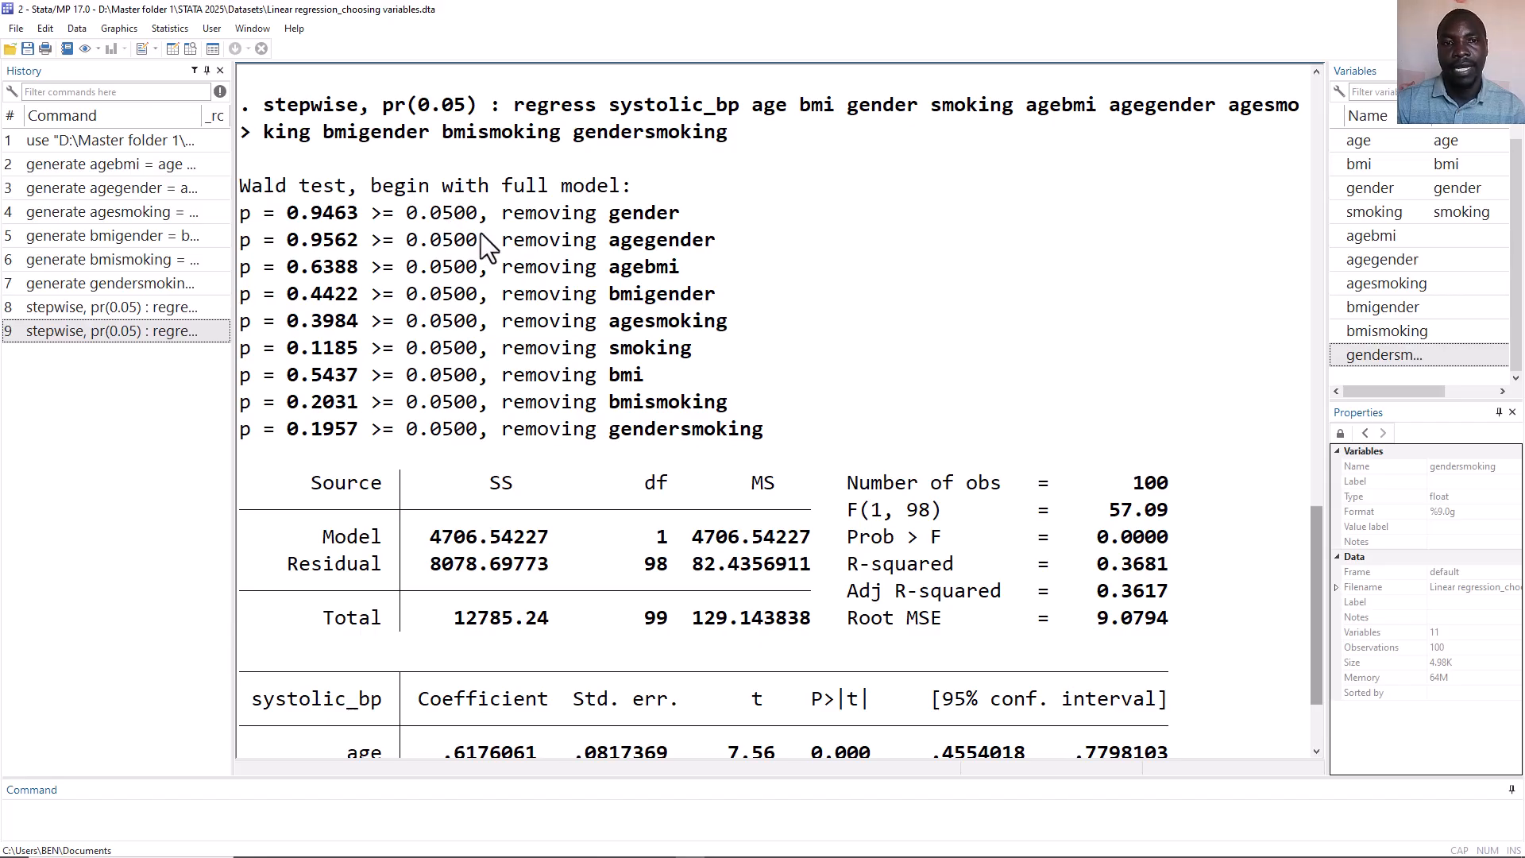
pyautogui.scroll(-1, 572, 325)
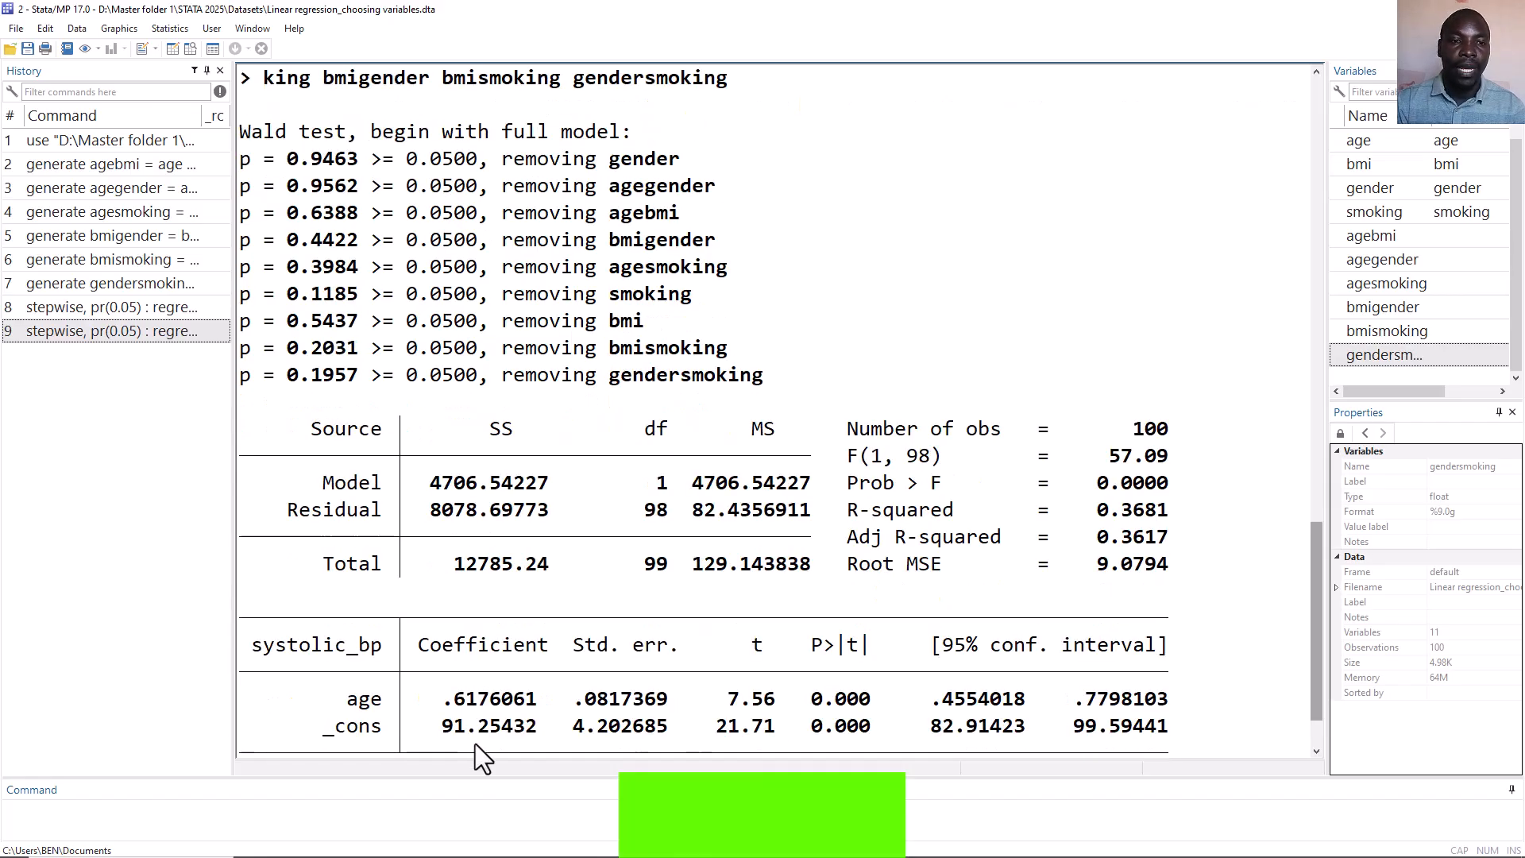
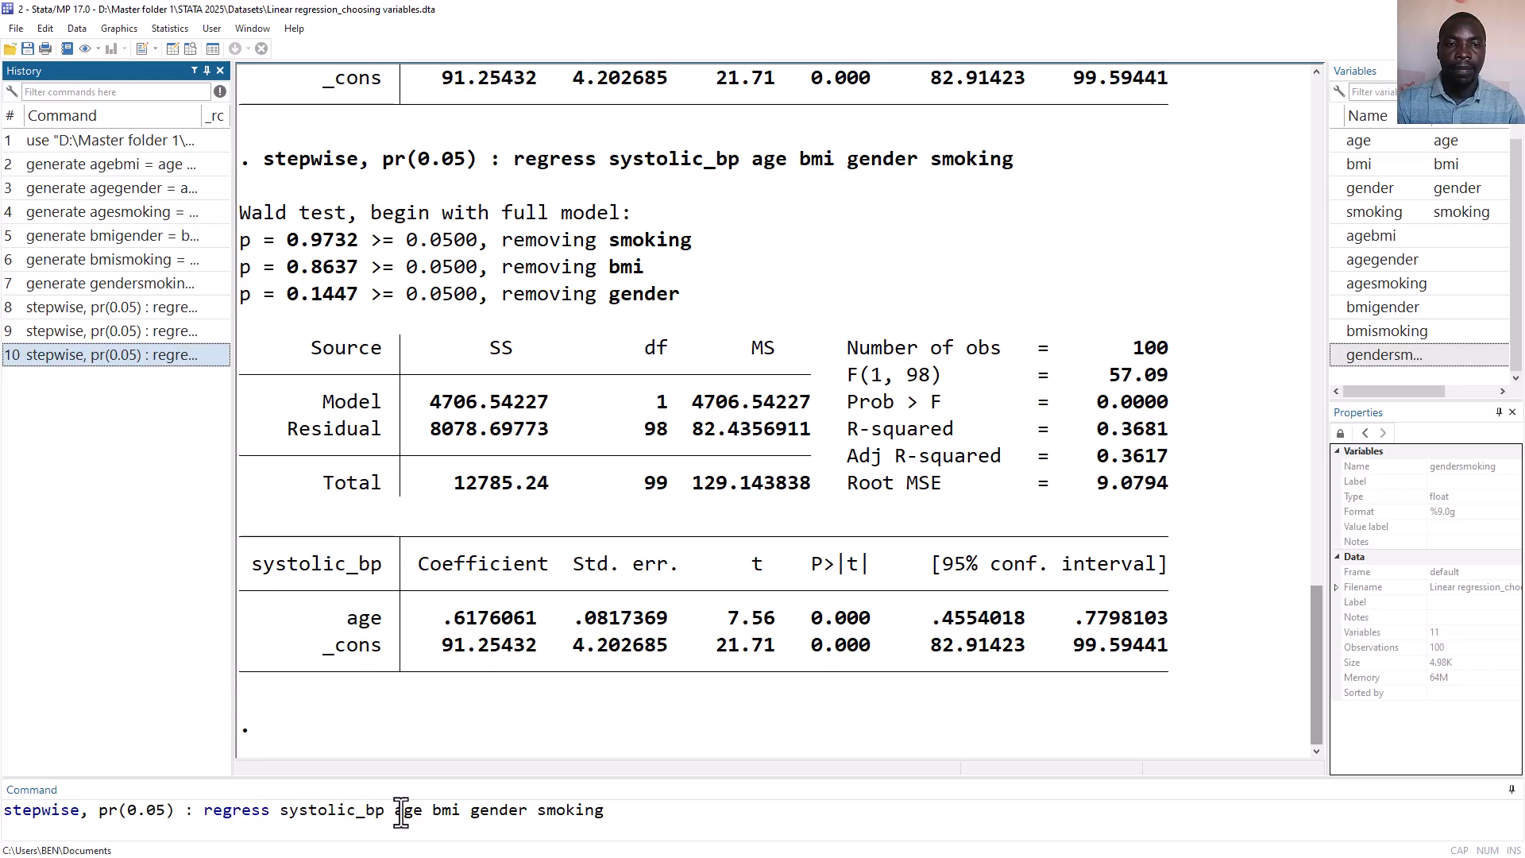
# Append agebmi, agegender and agesmoking to the stepwise command's variable list and run the stepwise regression.
pyautogui.moveTo(394, 810); pyautogui.dragTo(616, 817)
pyautogui.click(620, 816)
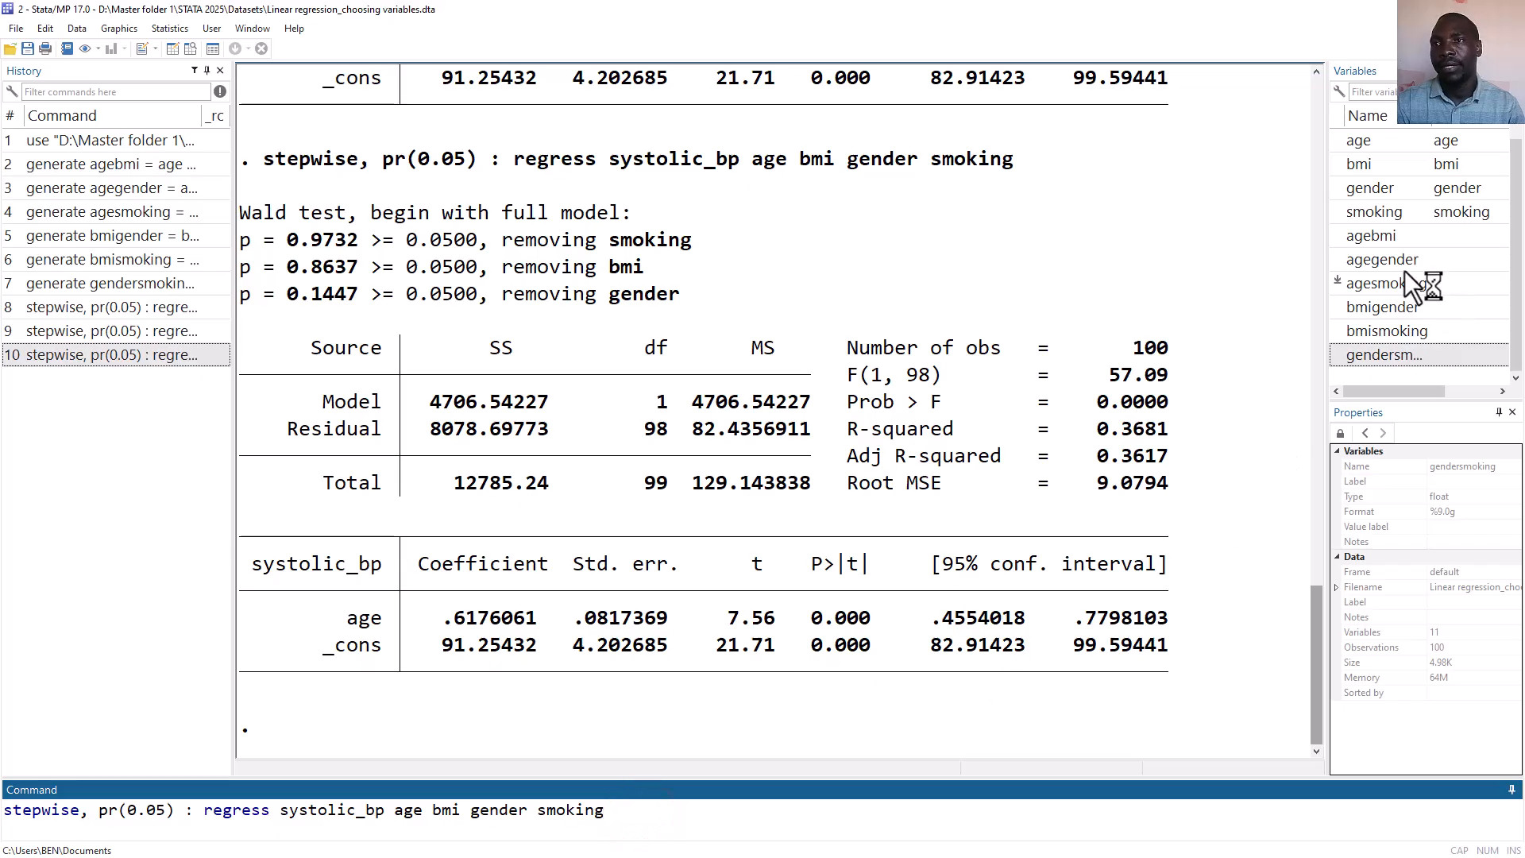
pyautogui.click(1344, 231)
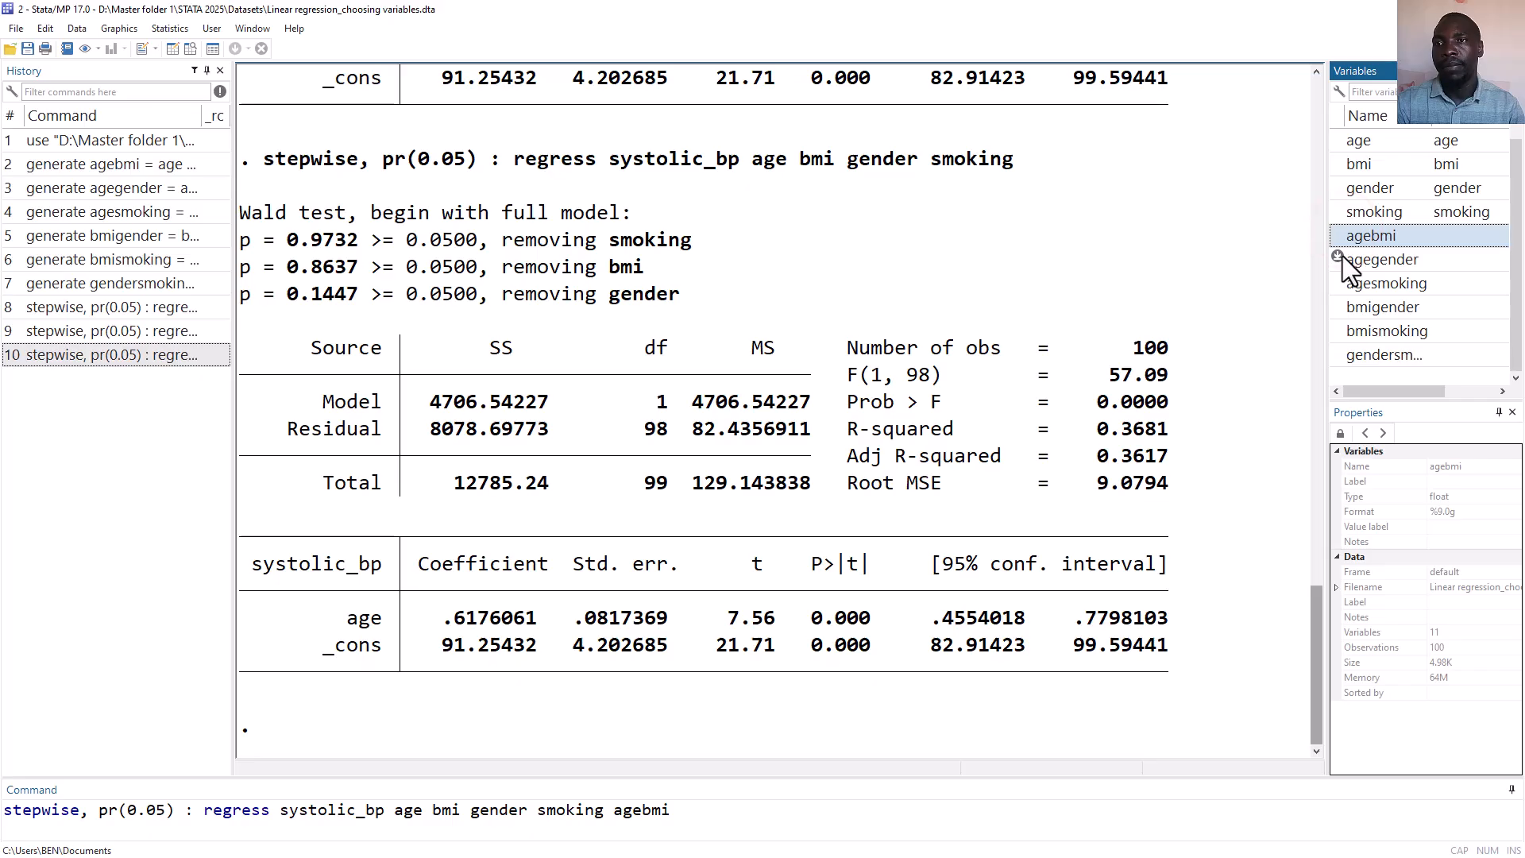
pyautogui.click(1342, 257)
pyautogui.click(1337, 282)
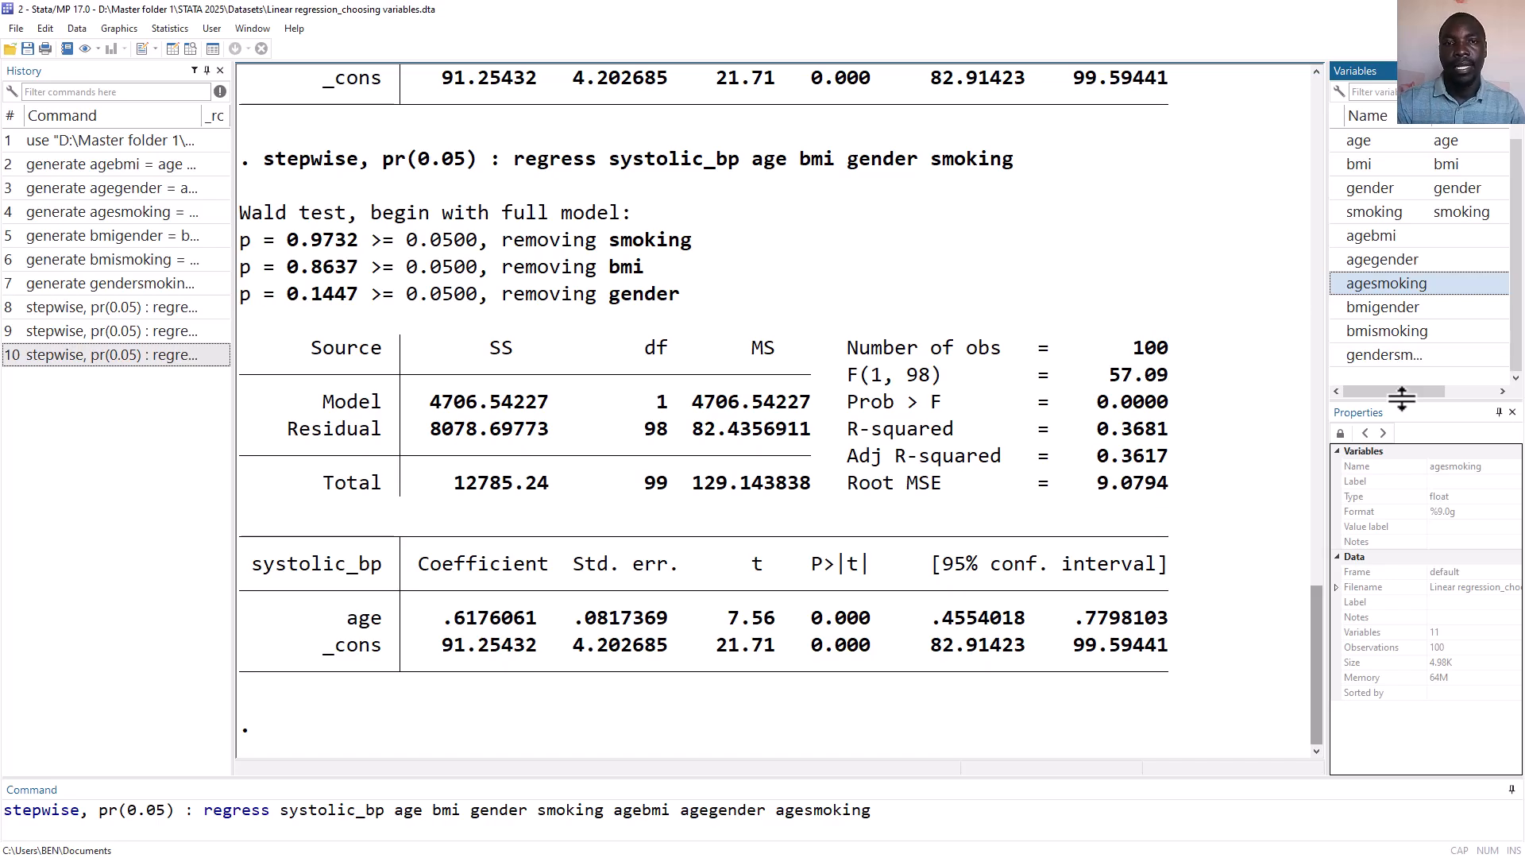
pyautogui.press('Return')
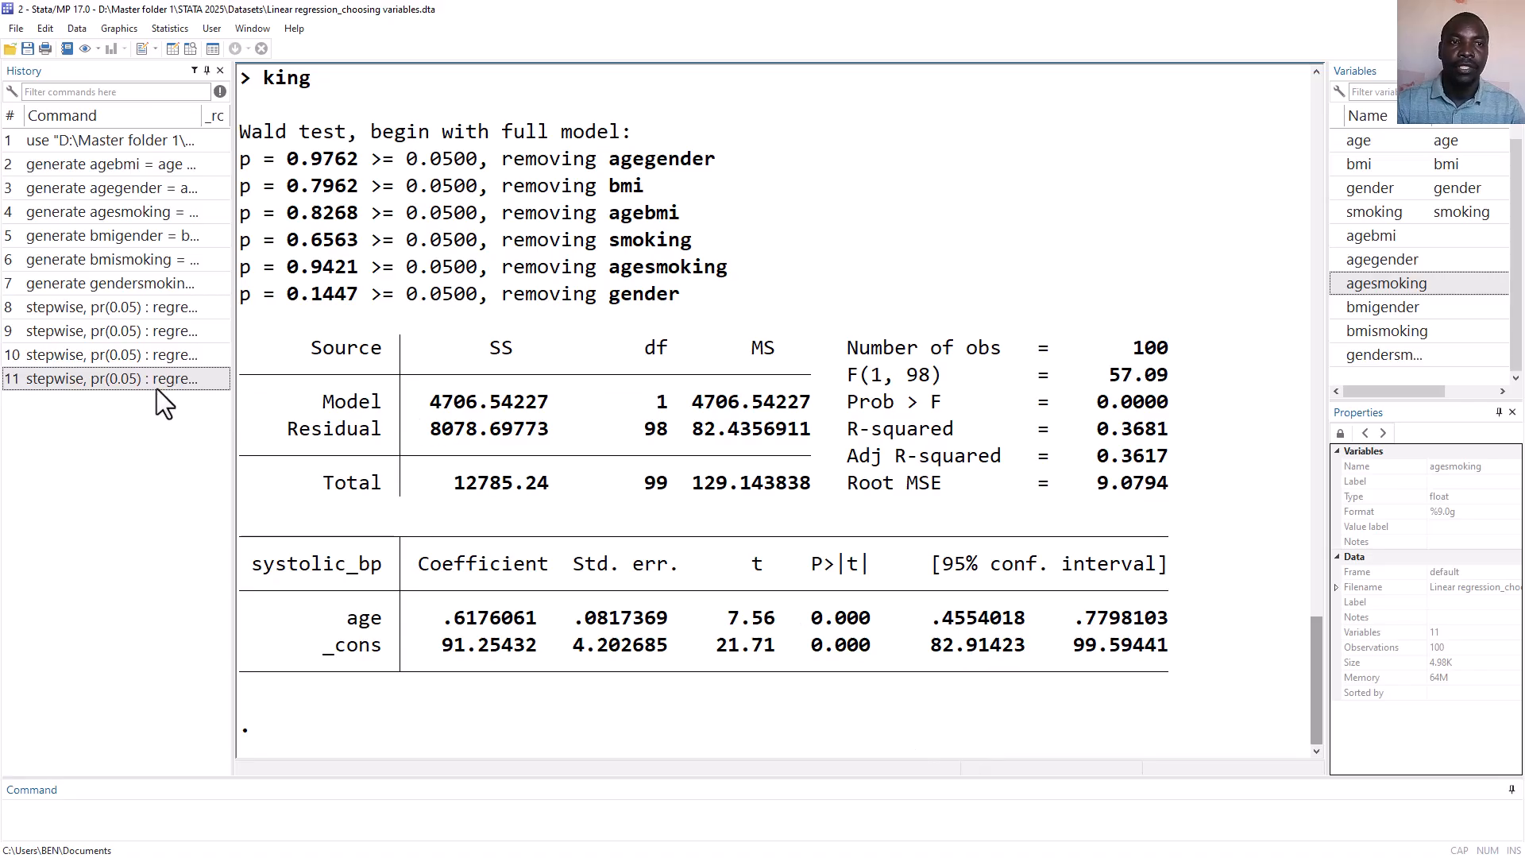
# Recall the last stepwise command, remove agegender and agesmoking, and rerun it with only agebmi as the interaction.
pyautogui.click(135, 378)
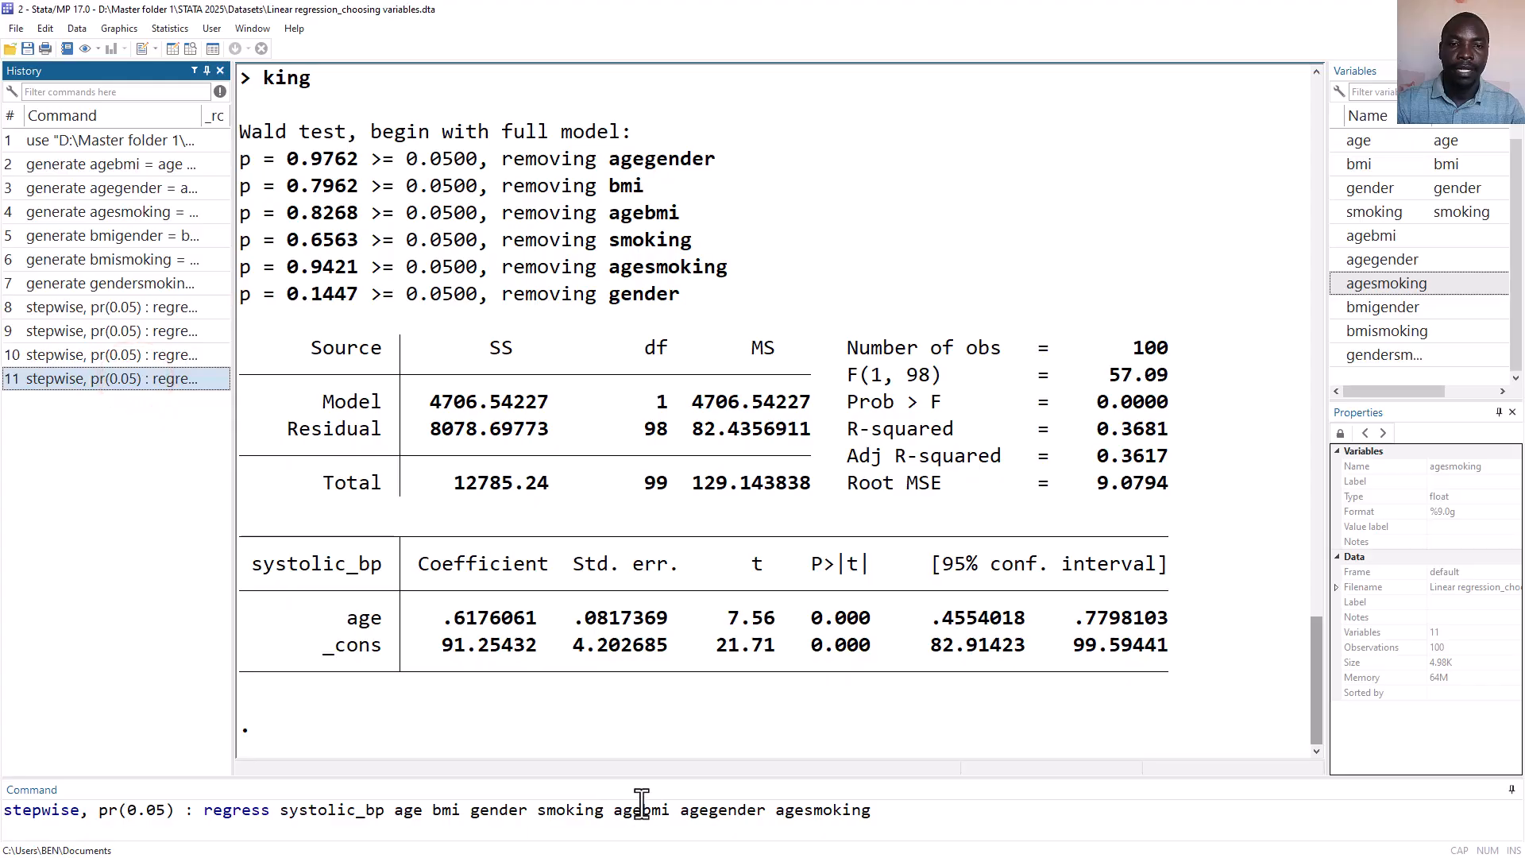
pyautogui.moveTo(680, 816); pyautogui.dragTo(888, 816)
pyautogui.press('BackSpace')
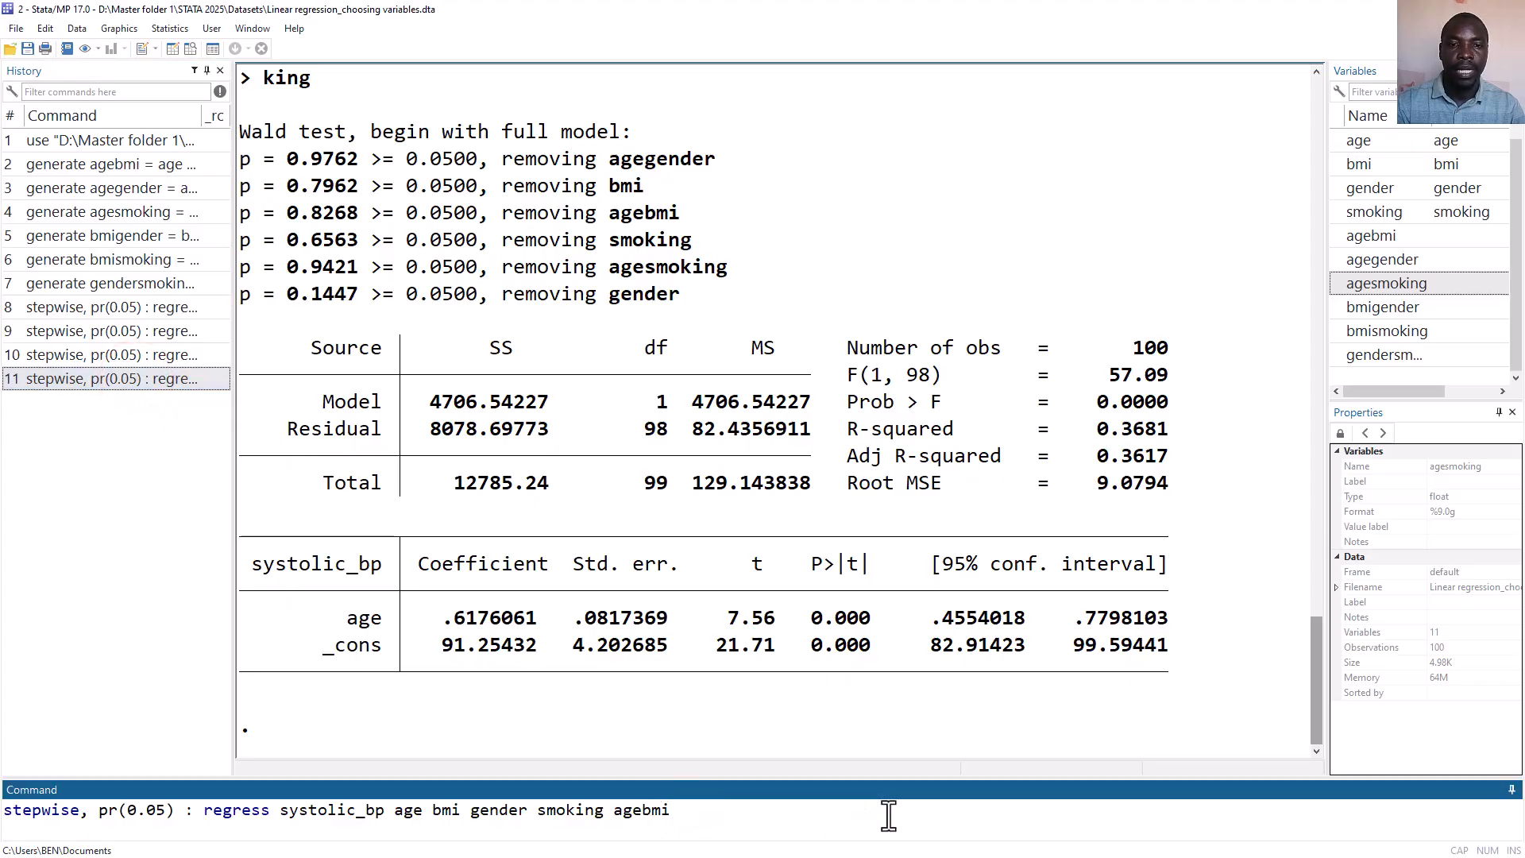
pyautogui.press('Return')
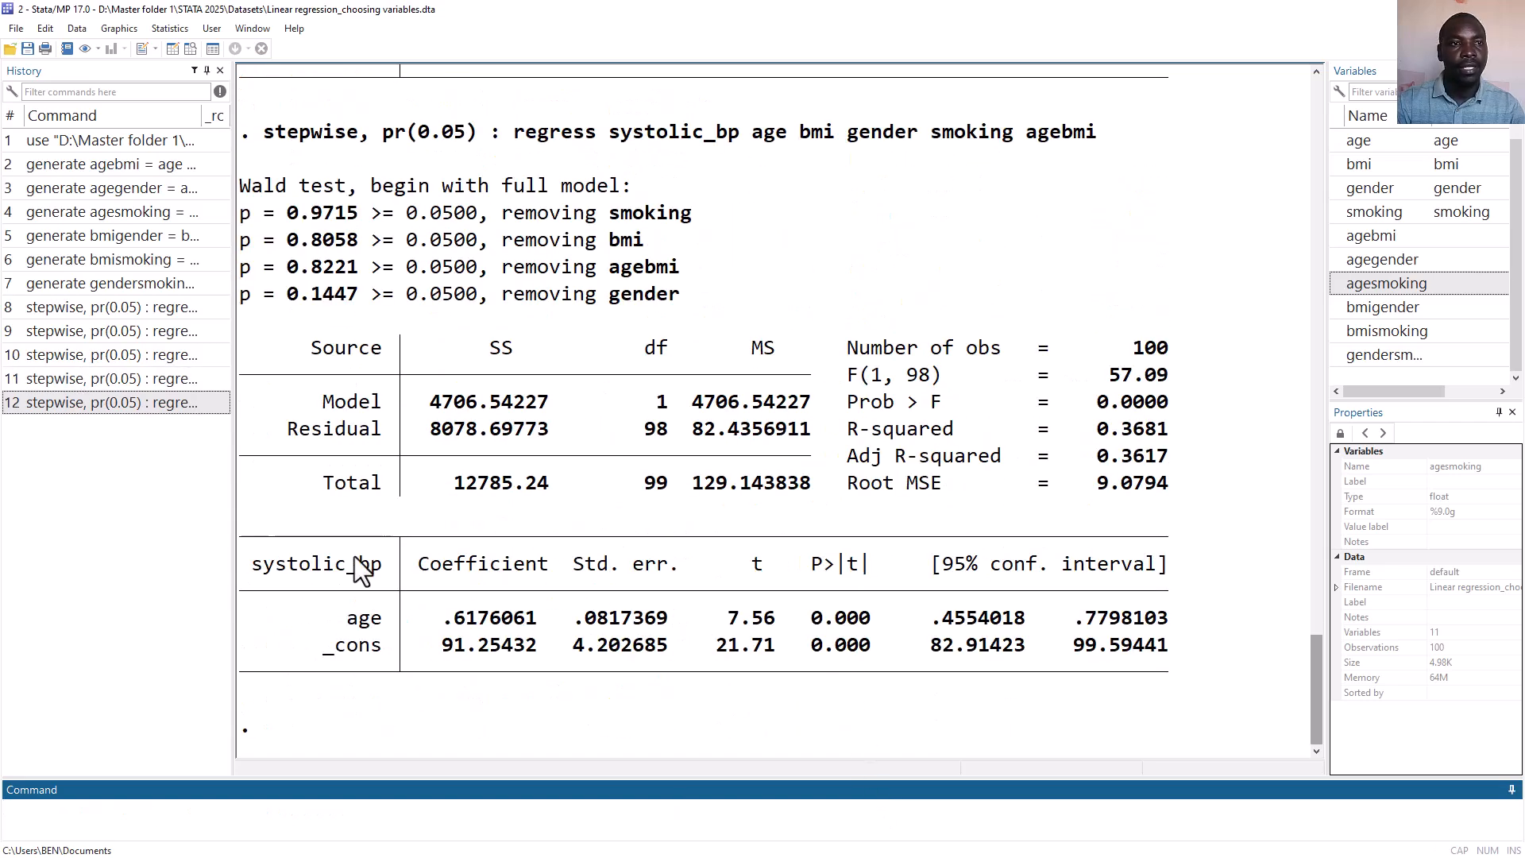
# Recall that command, strip the stepwise prefix, and run a plain regress of systolic_bp on age, bmi, gender, smoking and agebmi.
pyautogui.click(72, 405)
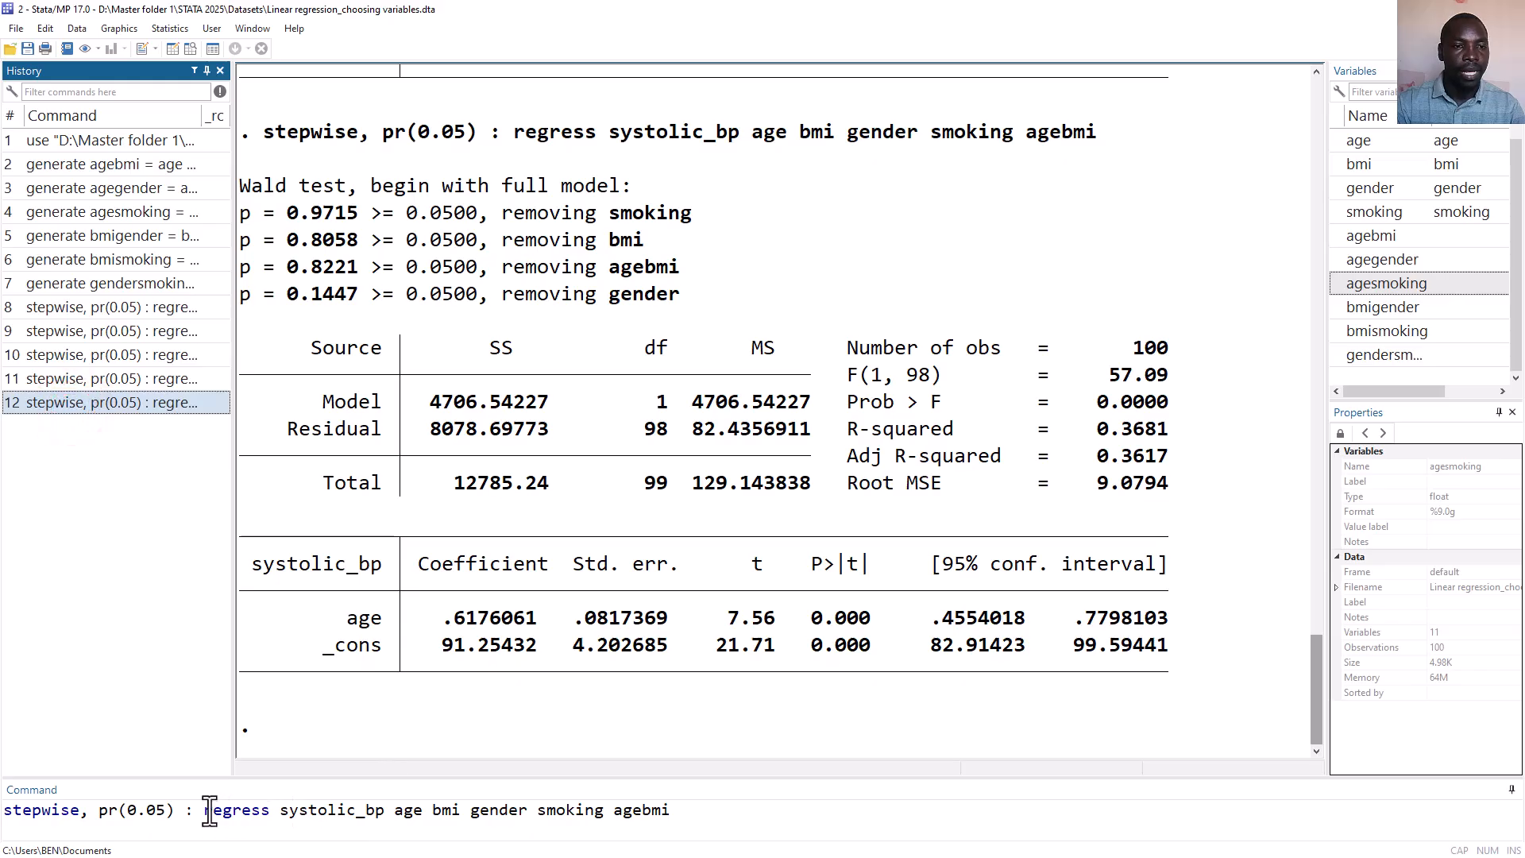
pyautogui.moveTo(203, 810); pyautogui.dragTo(4, 818)
pyautogui.press('BackSpace')
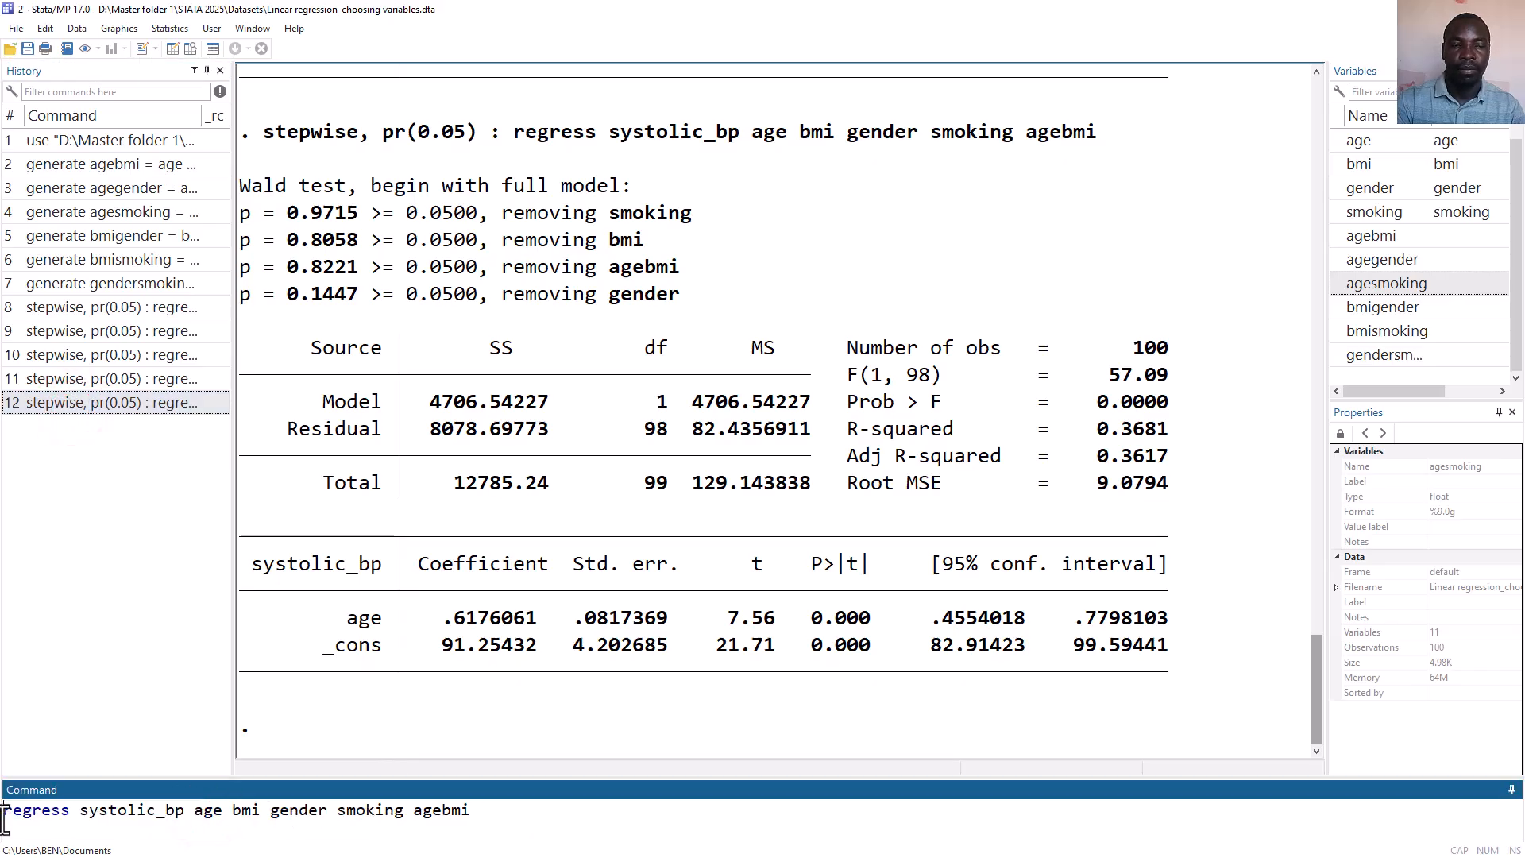
pyautogui.press('Return')
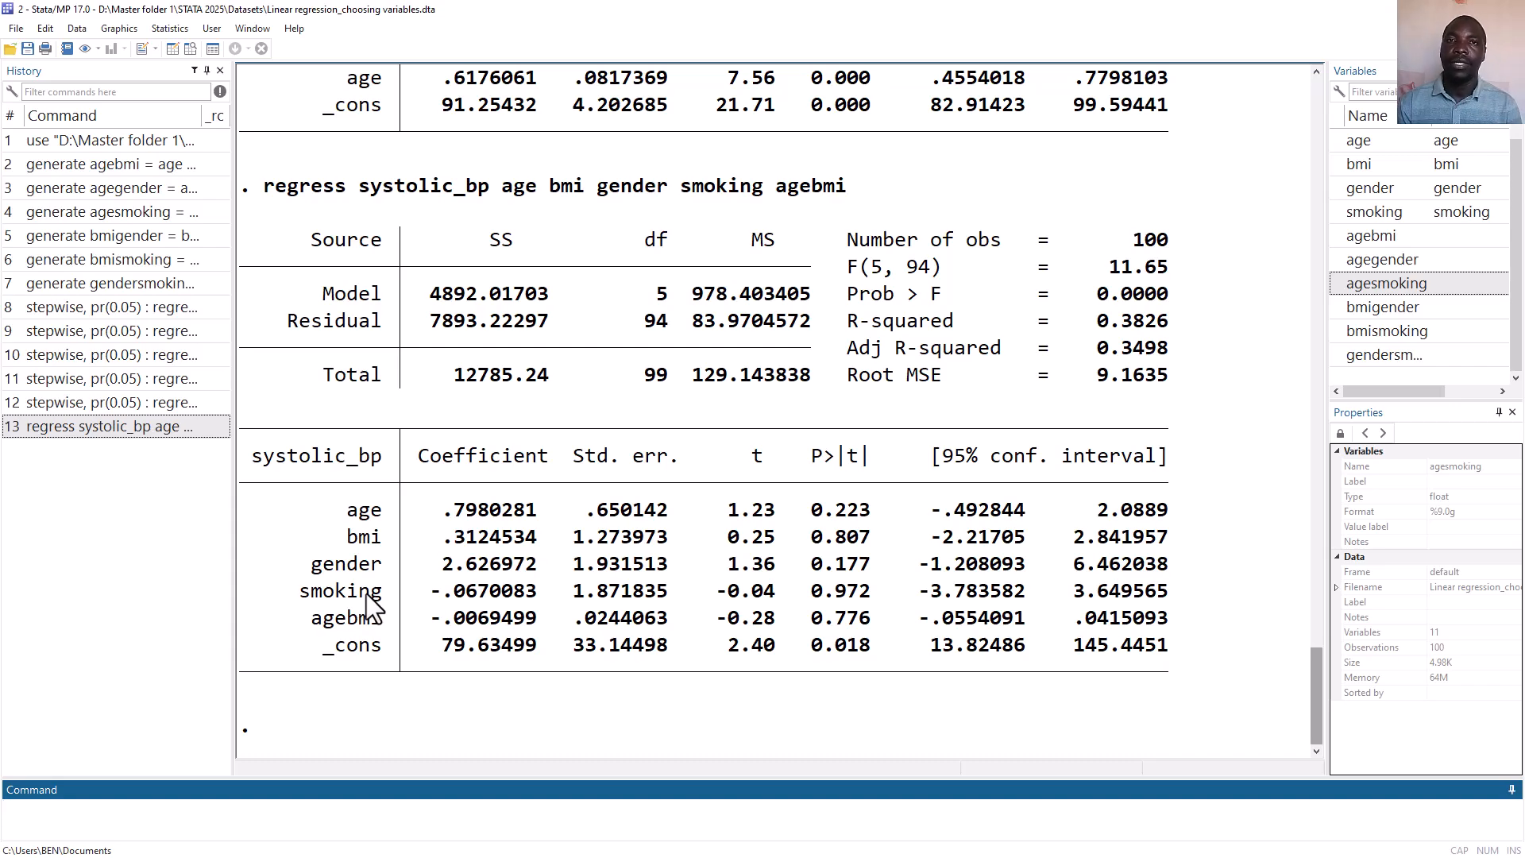
# Recall the stepwise command using factor-variable interactions such as c.age#c.bmi and run it.
pyautogui.click(111, 330)
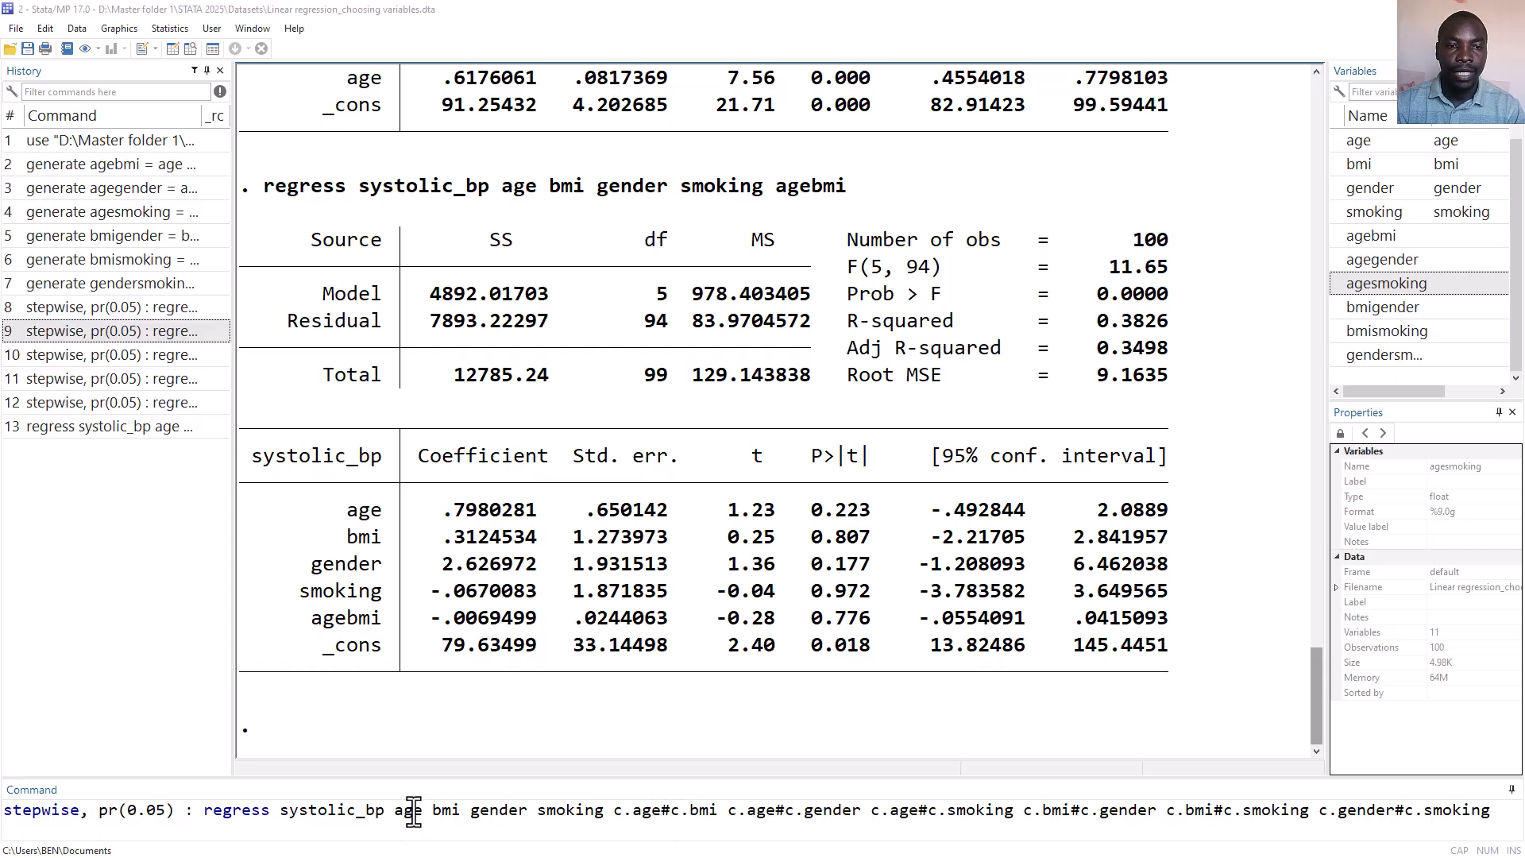
pyautogui.moveTo(413, 811); pyautogui.dragTo(452, 815)
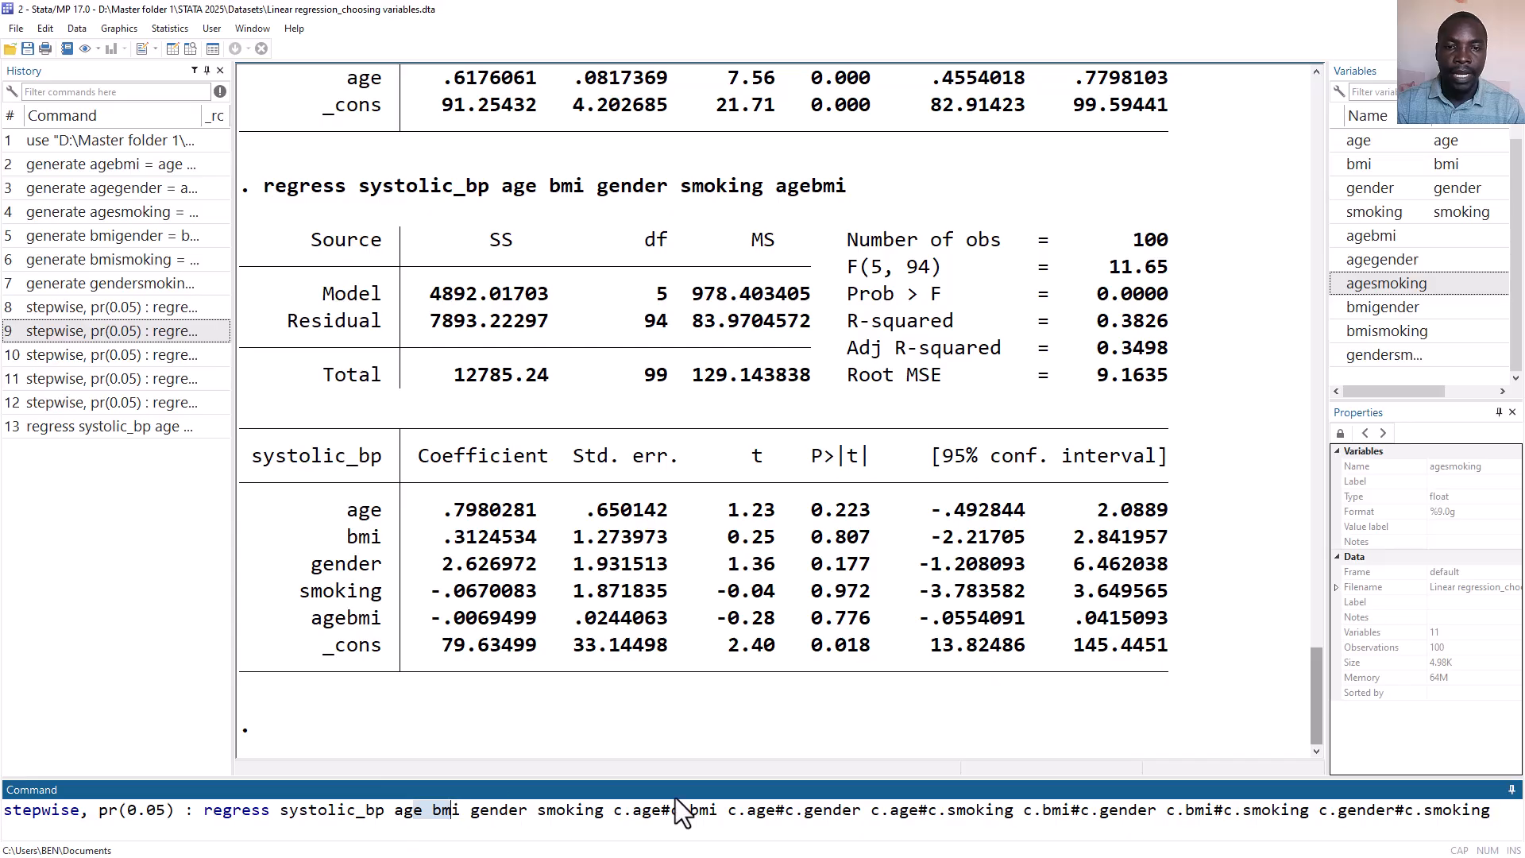
pyautogui.click(620, 810)
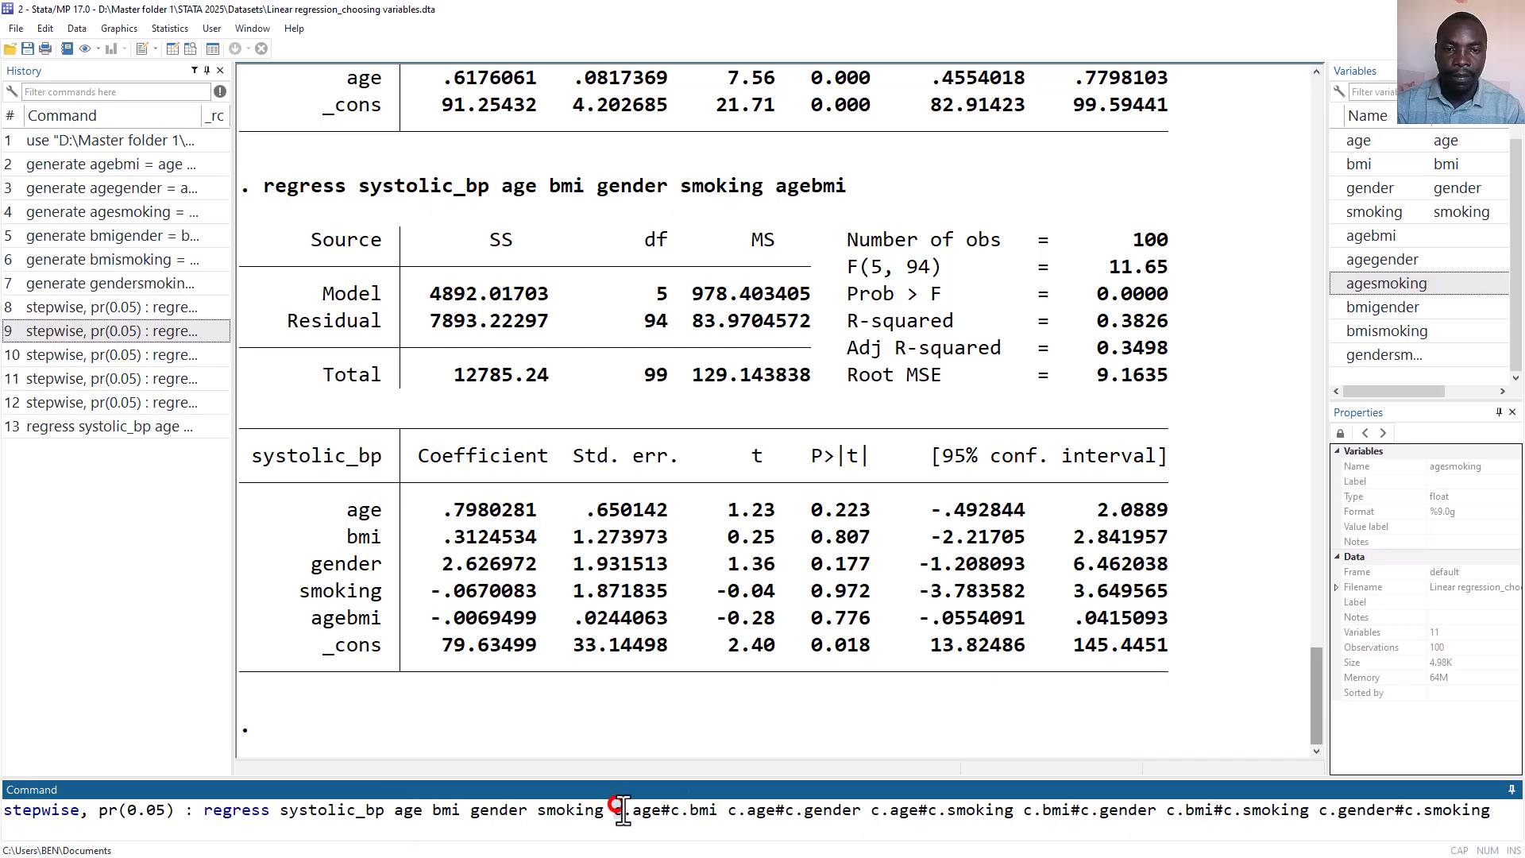
pyautogui.moveTo(620, 810); pyautogui.dragTo(718, 811)
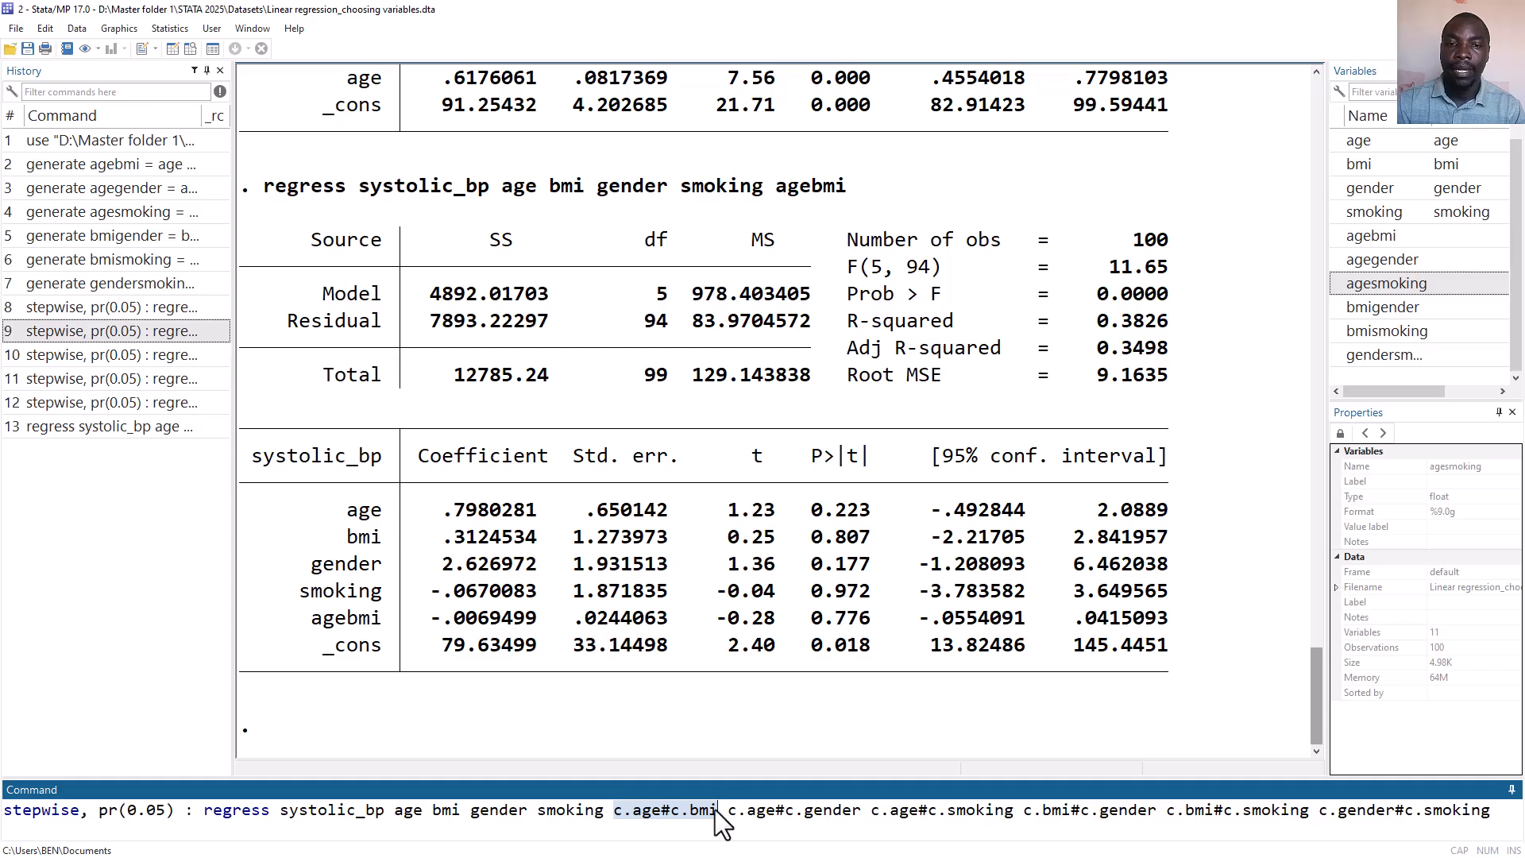
pyautogui.click(635, 810)
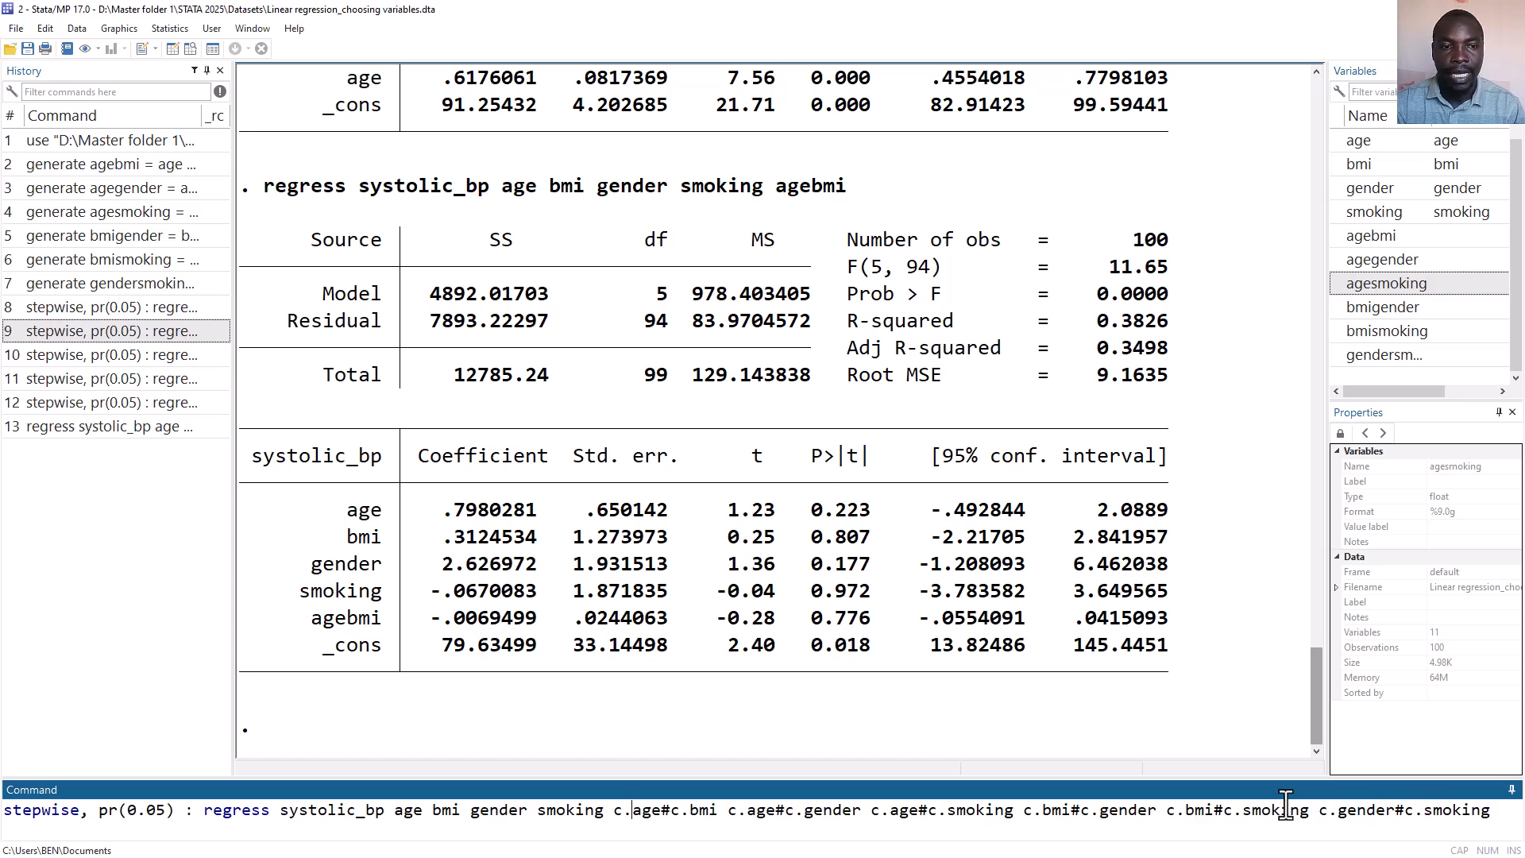
pyautogui.press('Return')
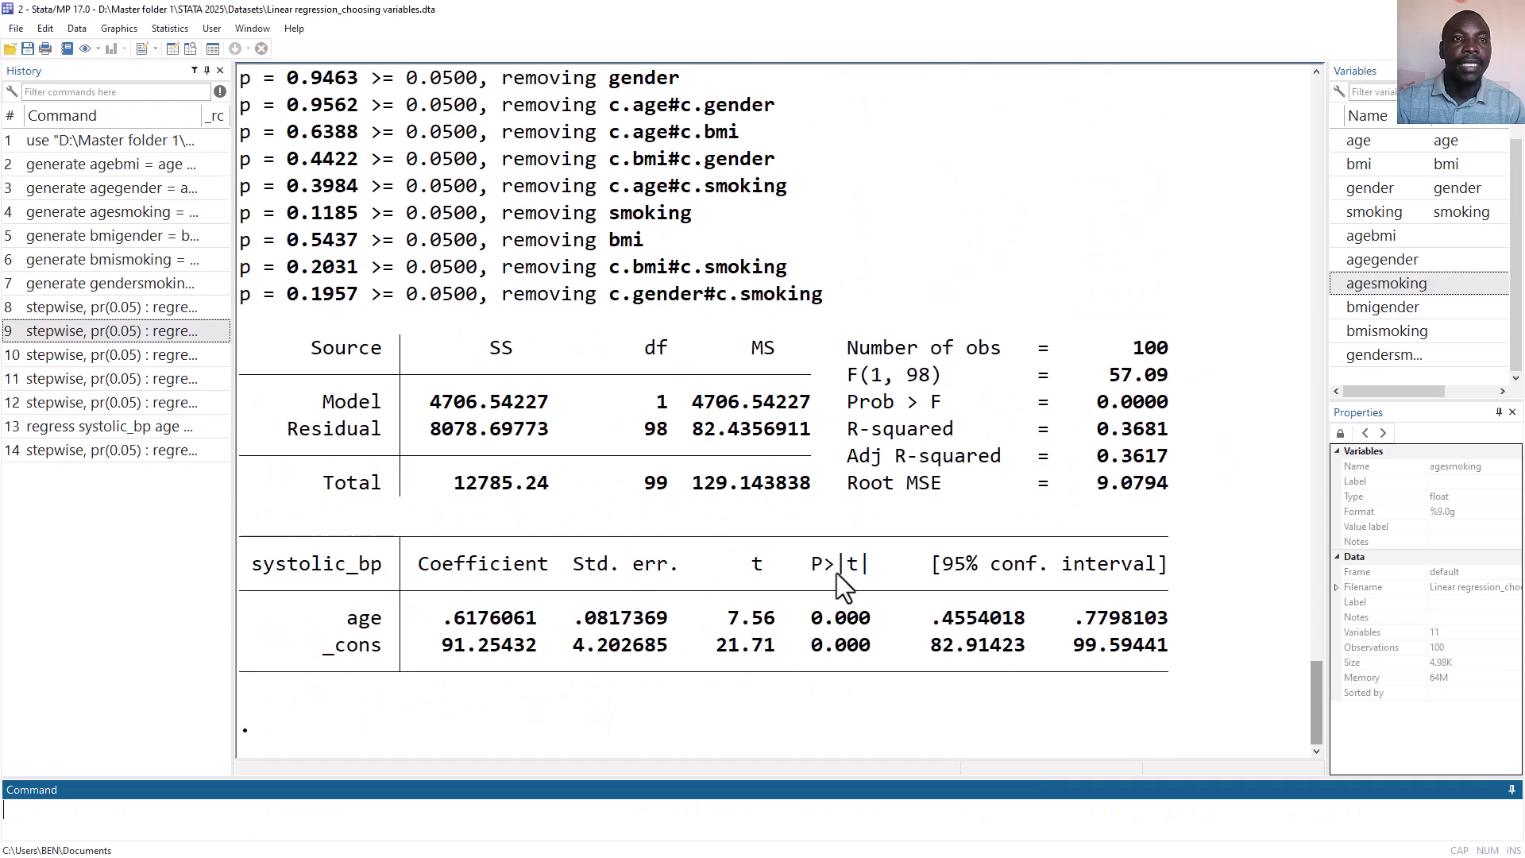
# Recall the stepwise command with the generated interaction variables agebmi through gendersmoking and run it again.
pyautogui.click(118, 332)
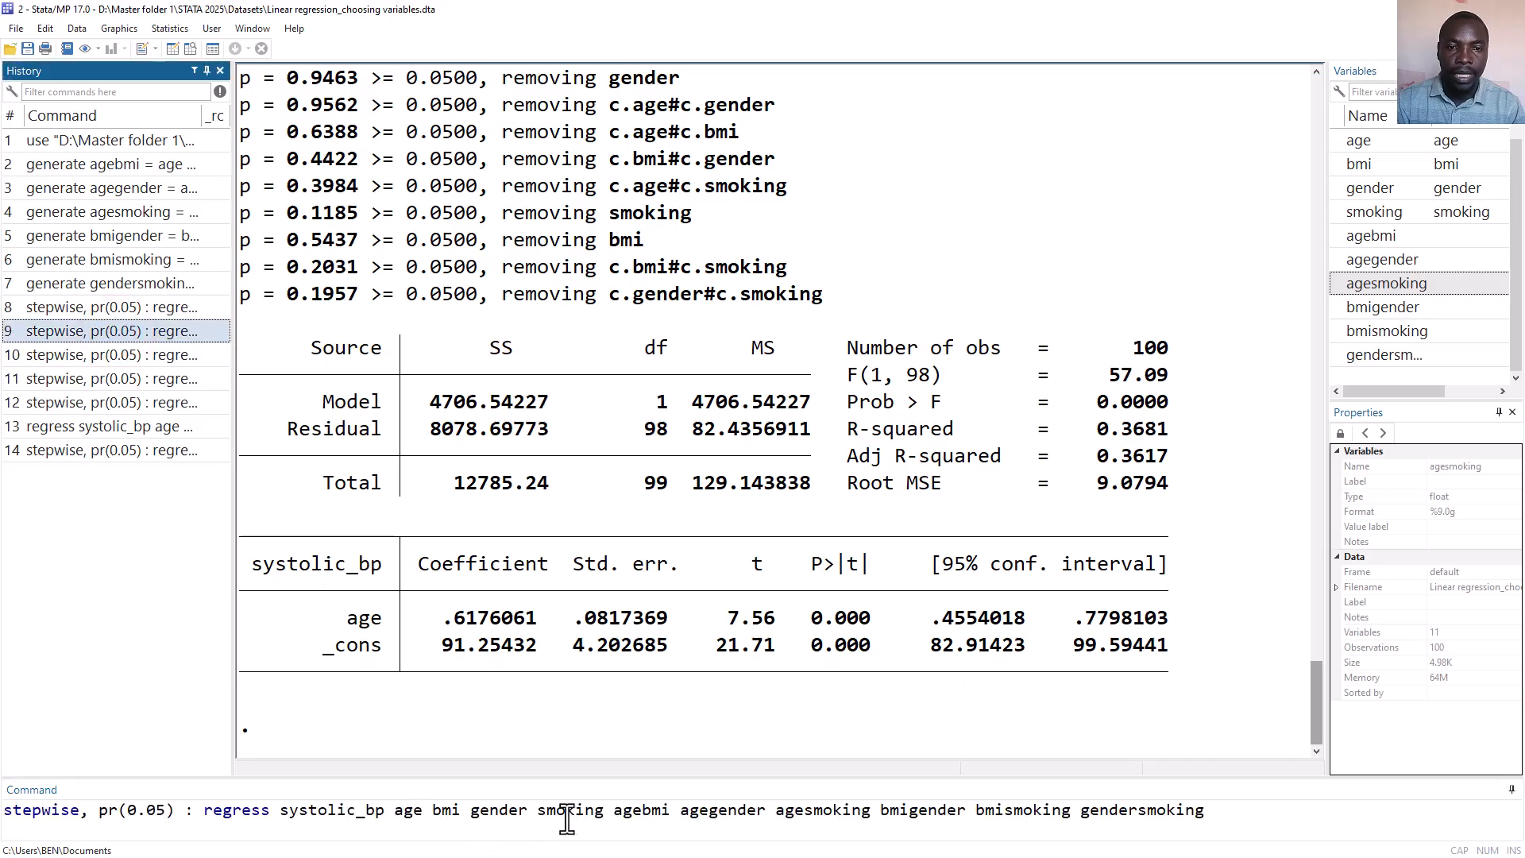
pyautogui.click(653, 814)
pyautogui.doubleClick(654, 814)
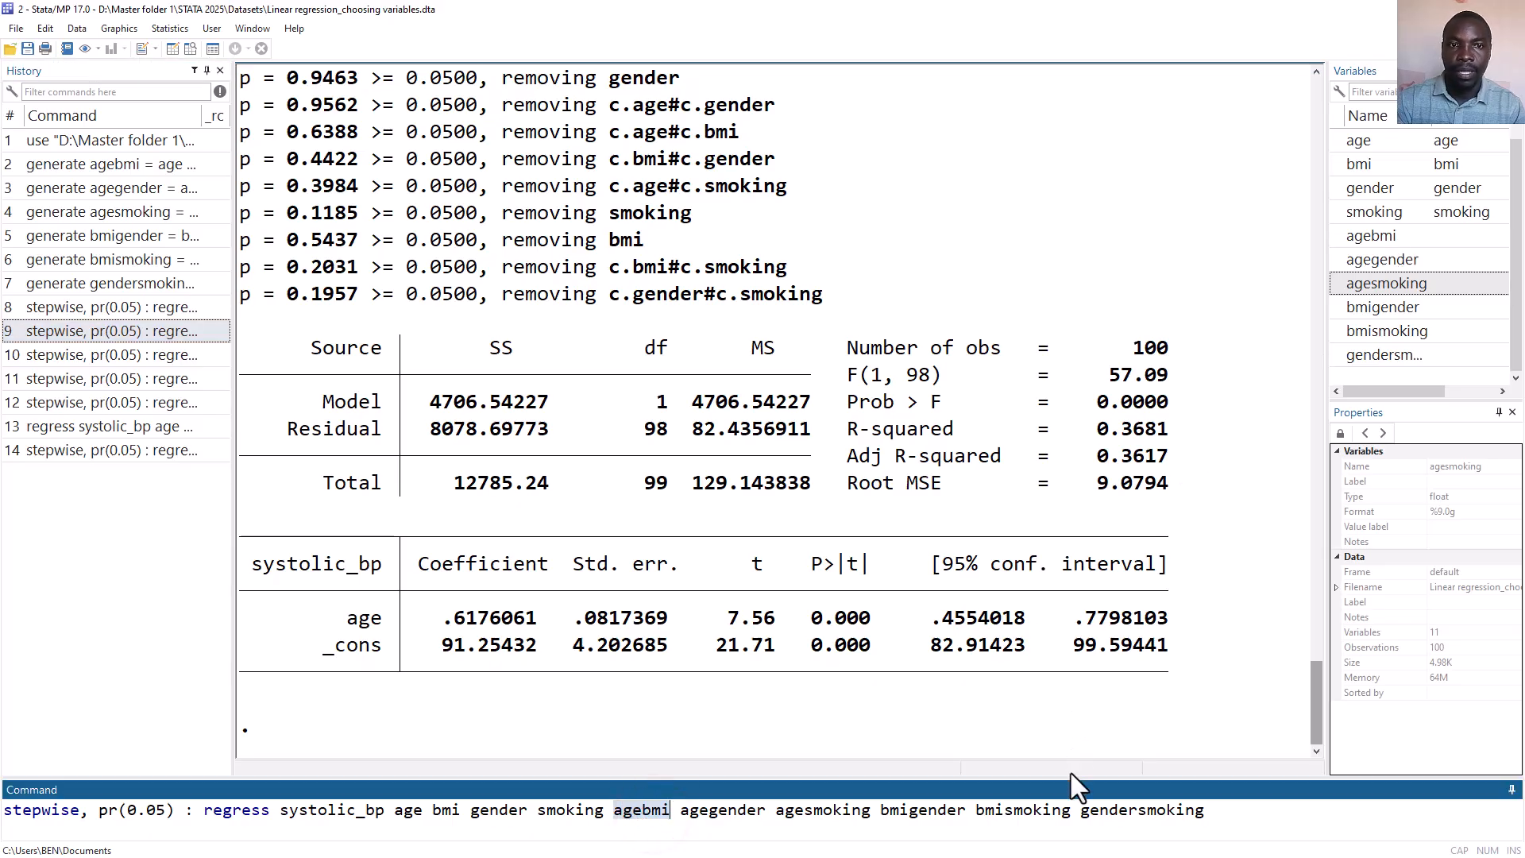
pyautogui.press('Return')
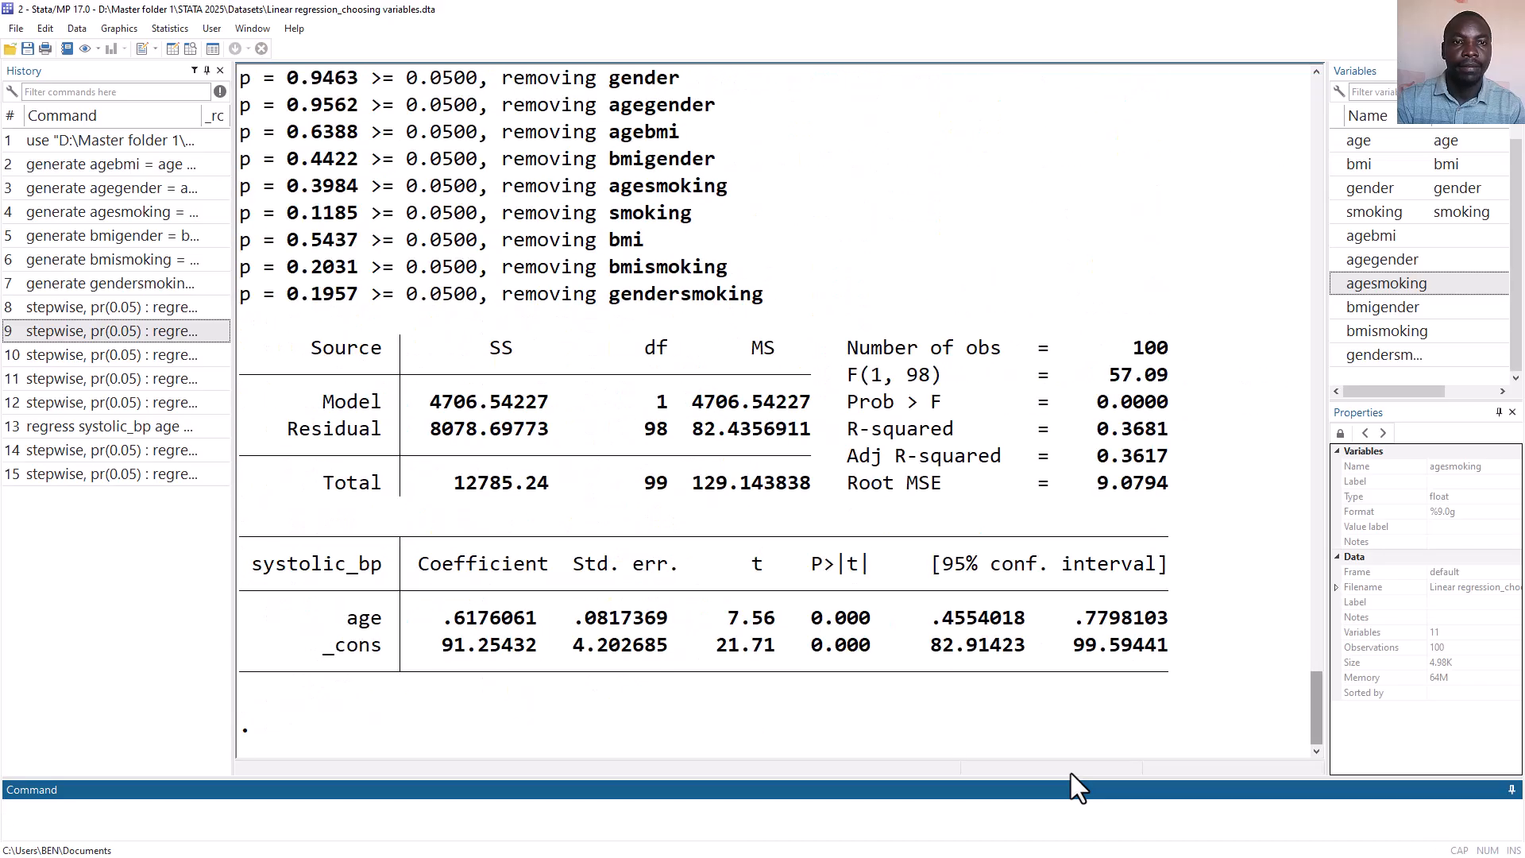
# Recall the two most recent stepwise commands and scroll the output to compare their removal sequences.
pyautogui.click(166, 475)
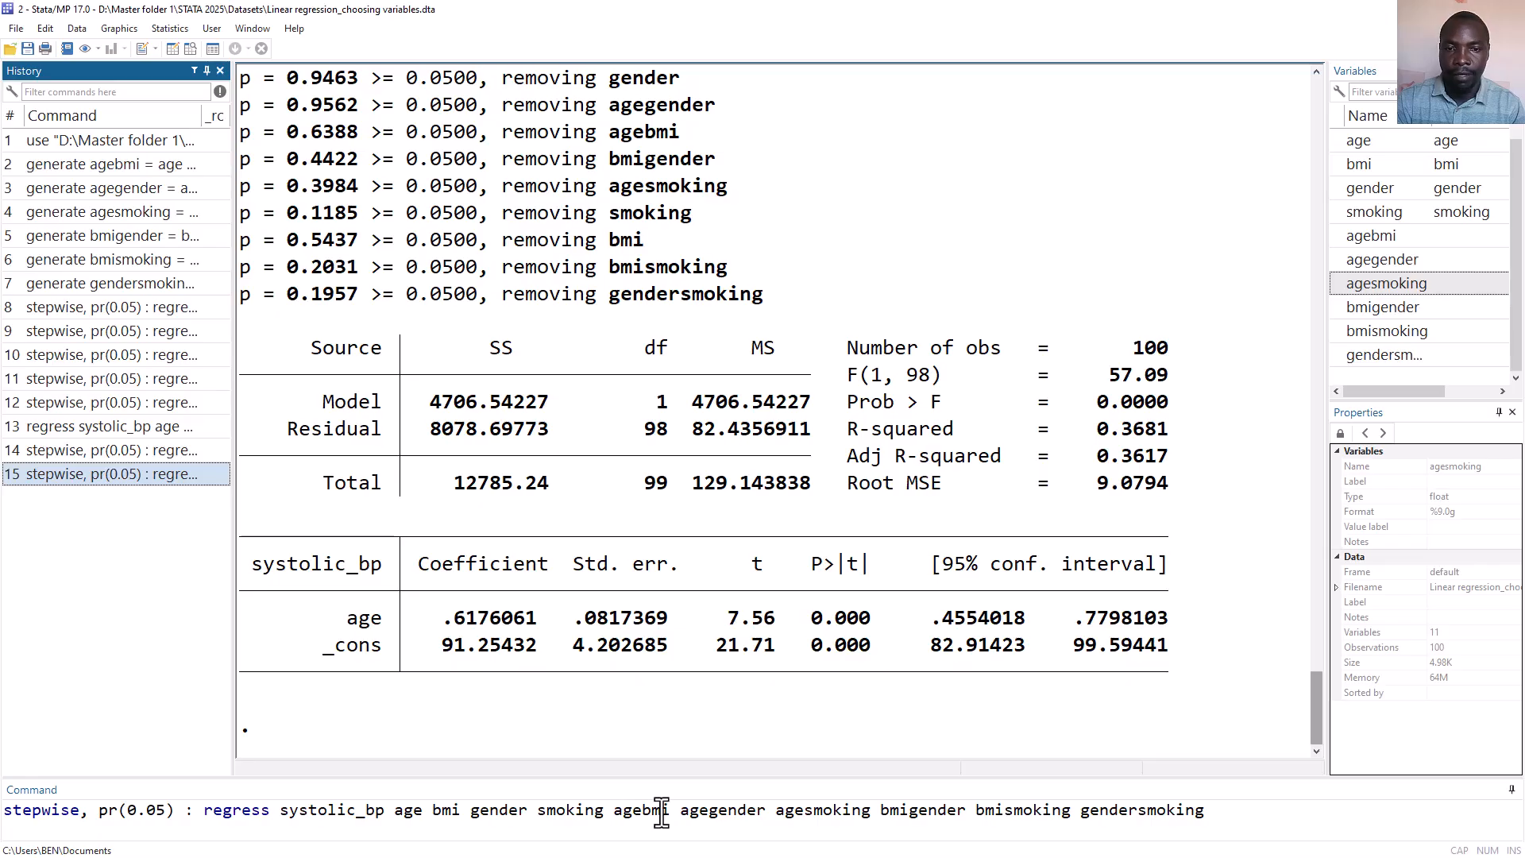
pyautogui.click(173, 447)
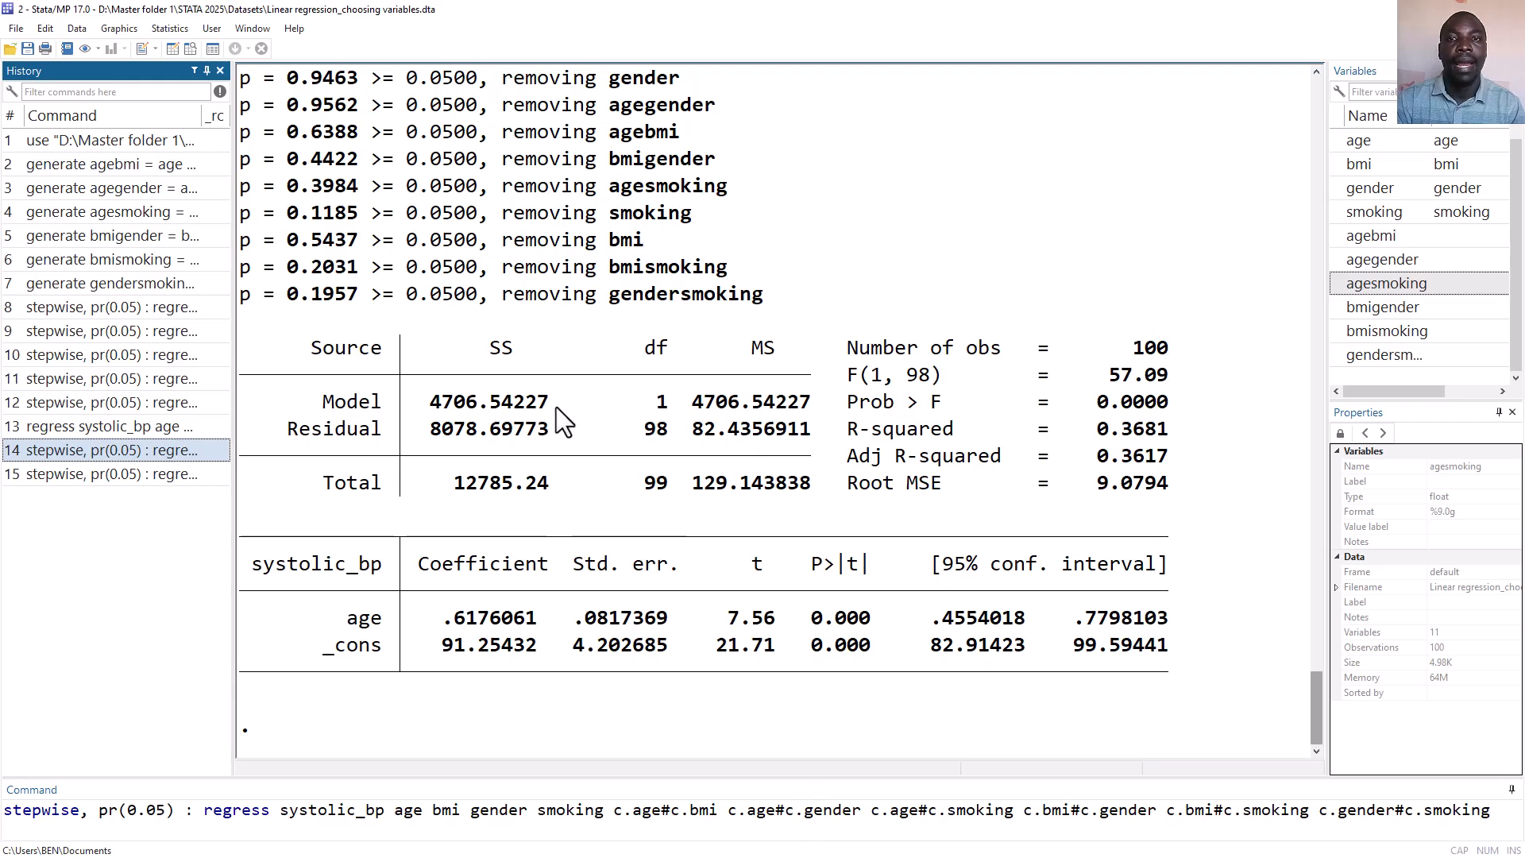
pyautogui.scroll(1, 556, 406)
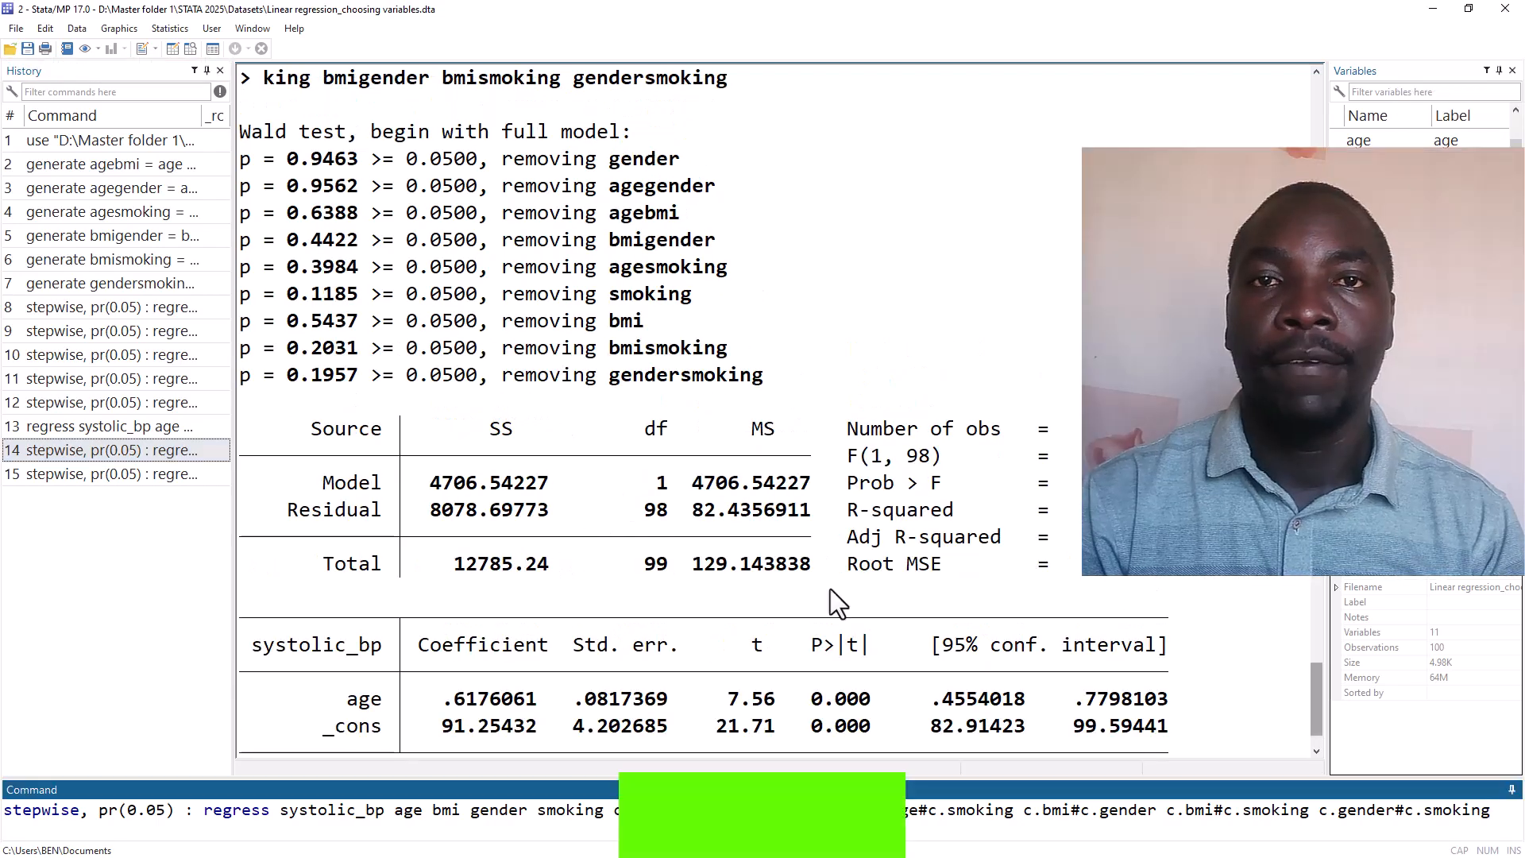